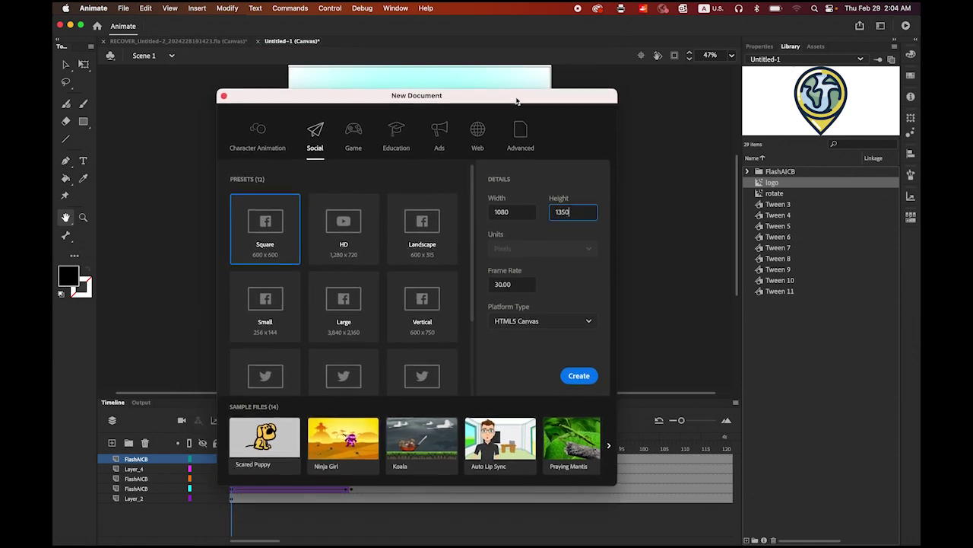
- Create a 1080 × 1350 HTML5 Canvas document at 30 fps
{"action": "left_click", "coordinate": [511, 212]}
{"action": "double_click", "coordinate": [517, 216]}
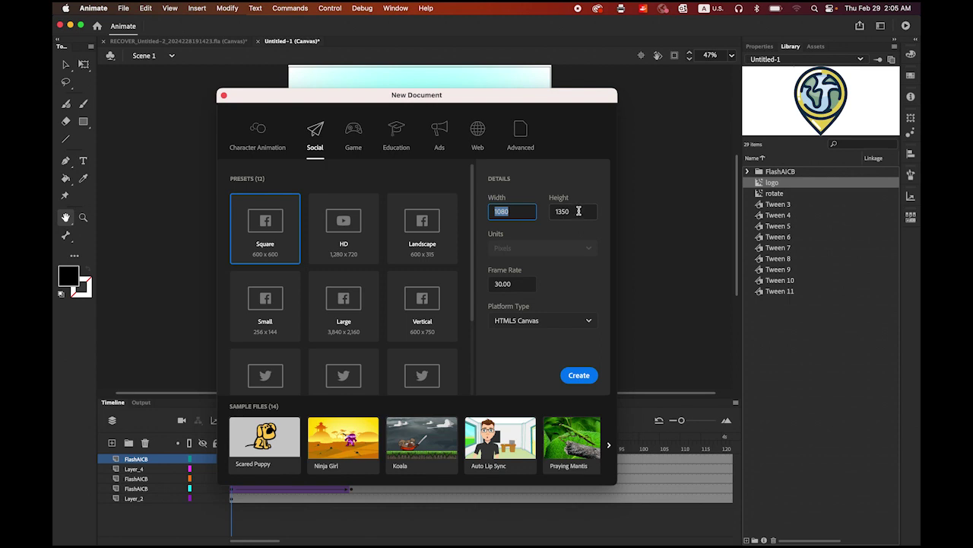
{"action": "double_click", "coordinate": [523, 284]}
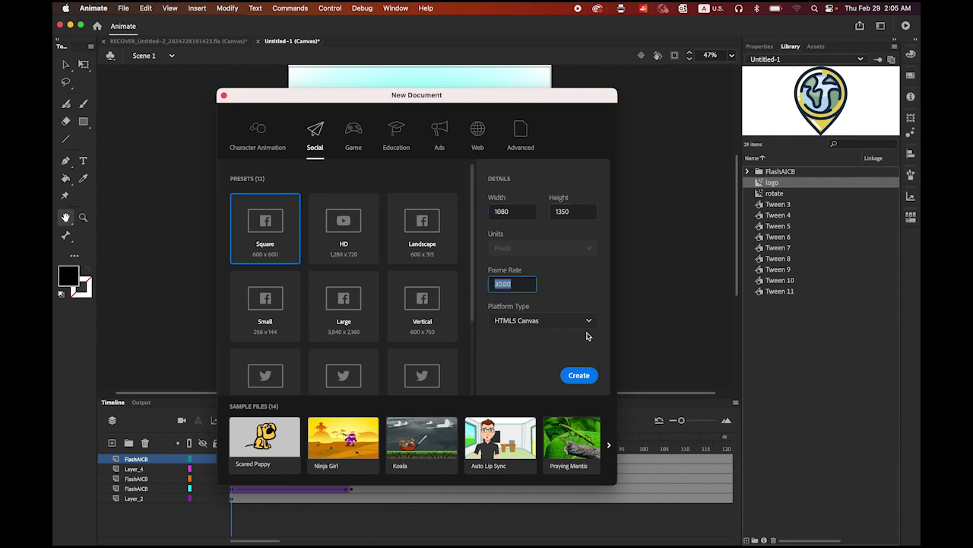
{"action": "left_click", "coordinate": [578, 375]}
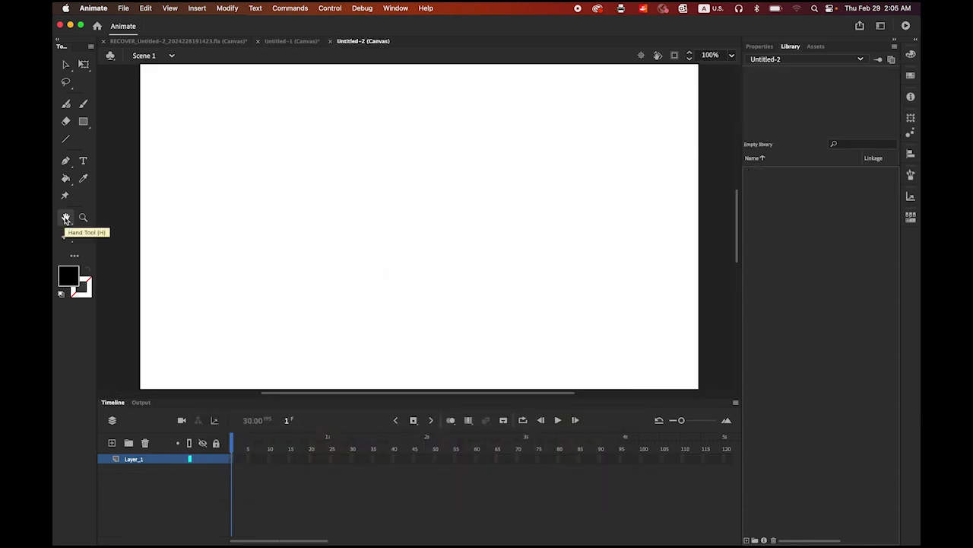
- Fit the whole stage in the window, then switch to Illustrator for the artwork
{"action": "double_click", "coordinate": [66, 218]}
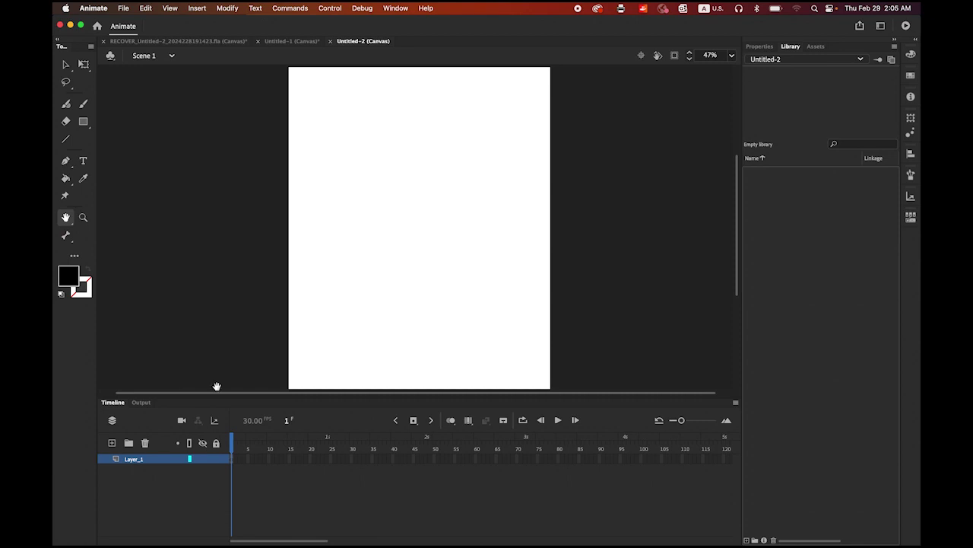
{"action": "mouse_move", "coordinate": [241, 542]}
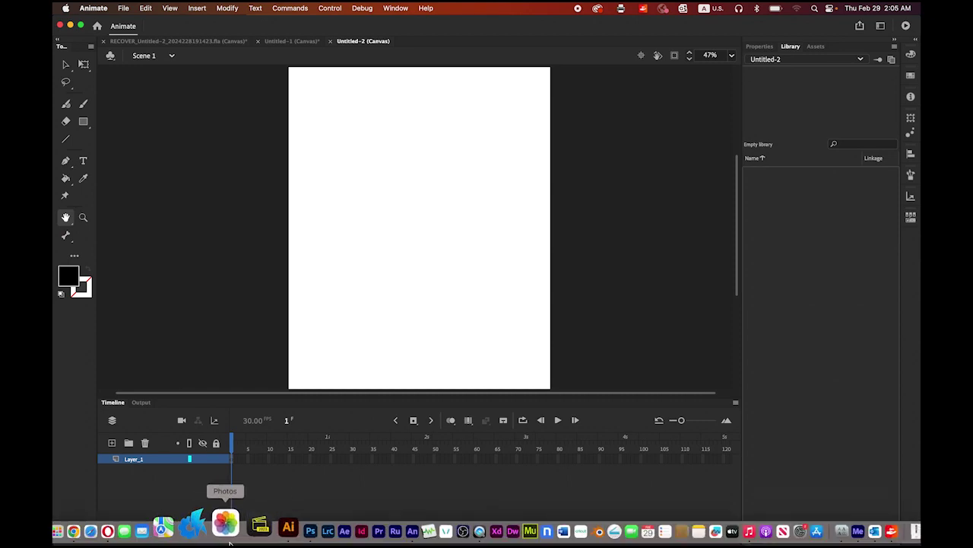
{"action": "left_click", "coordinate": [259, 533]}
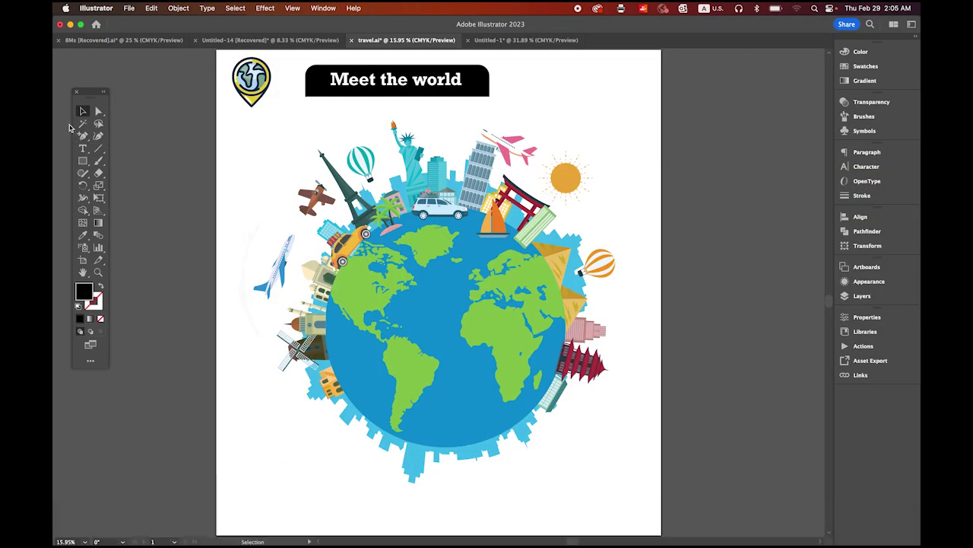
- Copy the globe illustration from travel.ai in Illustrator and return to Animate
{"action": "left_click", "coordinate": [394, 324]}
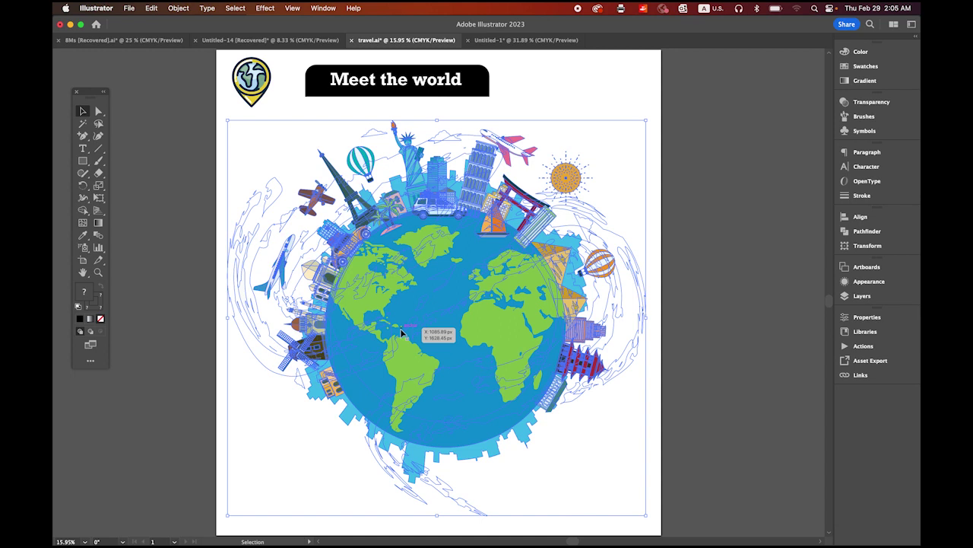
{"action": "right_click", "coordinate": [439, 305]}
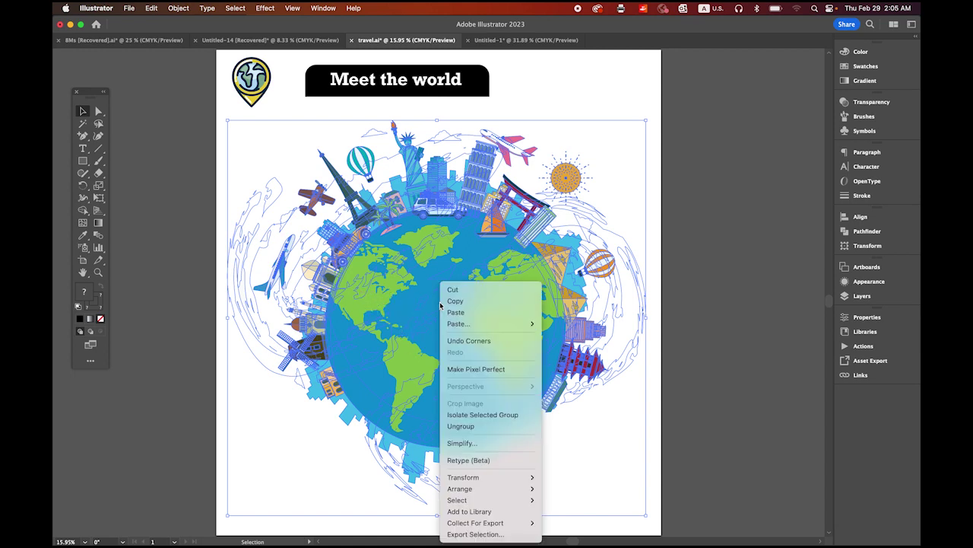
{"action": "left_click", "coordinate": [455, 301]}
{"action": "mouse_move", "coordinate": [326, 541]}
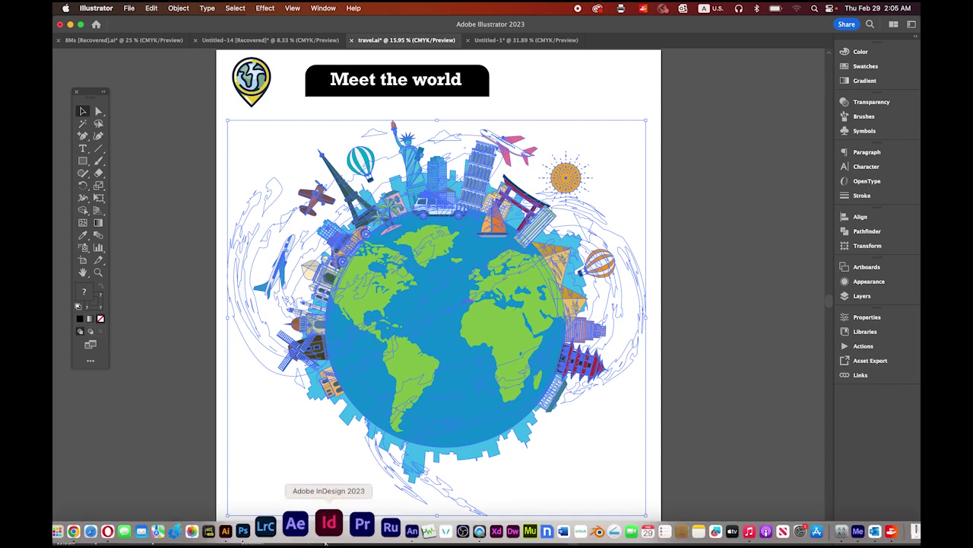
{"action": "left_click", "coordinate": [383, 529]}
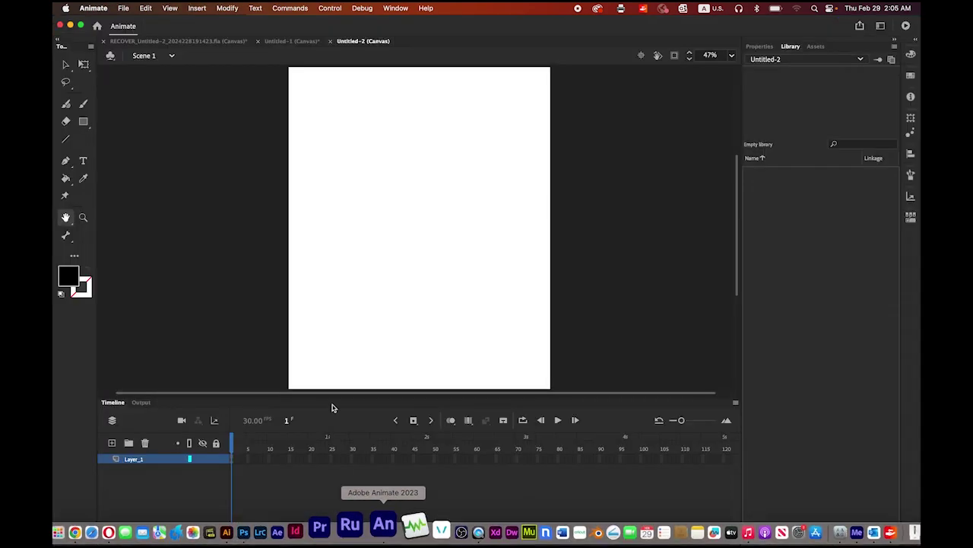
- Paste the globe in the stage centre, accepting the AI importer preferences
{"action": "left_click", "coordinate": [144, 8]}
{"action": "left_click", "coordinate": [183, 74]}
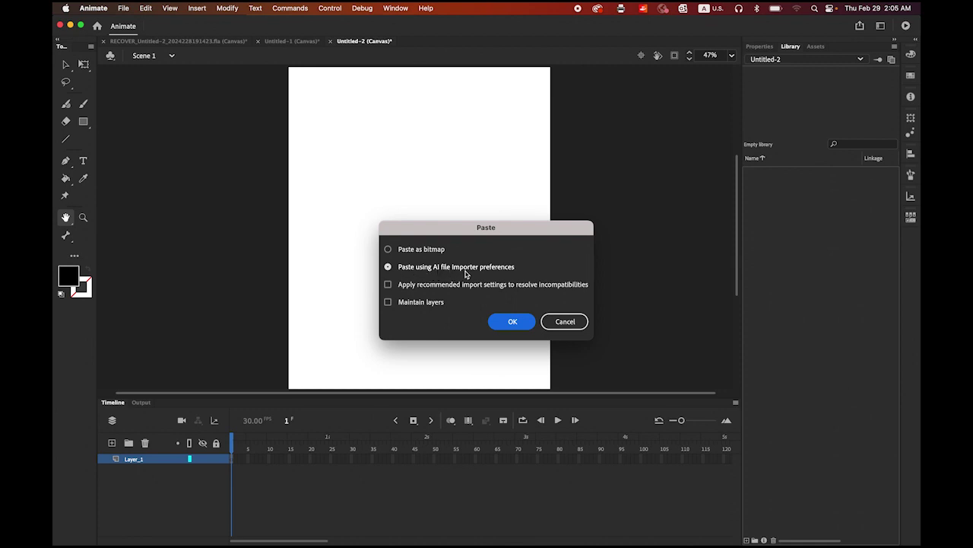
{"action": "left_click", "coordinate": [520, 324]}
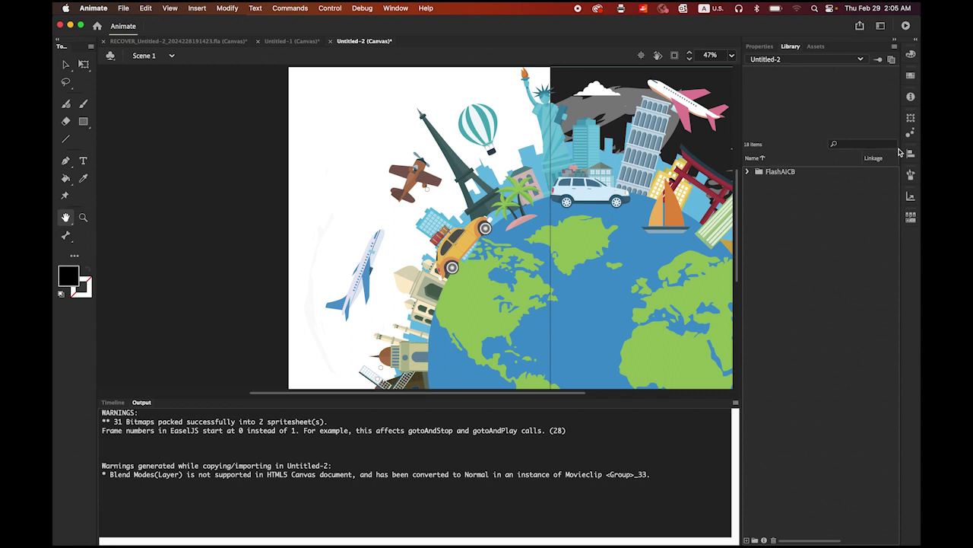
- Align the globe to the stage's horizontal and vertical centre, then restore the timeline
{"action": "left_click", "coordinate": [910, 156]}
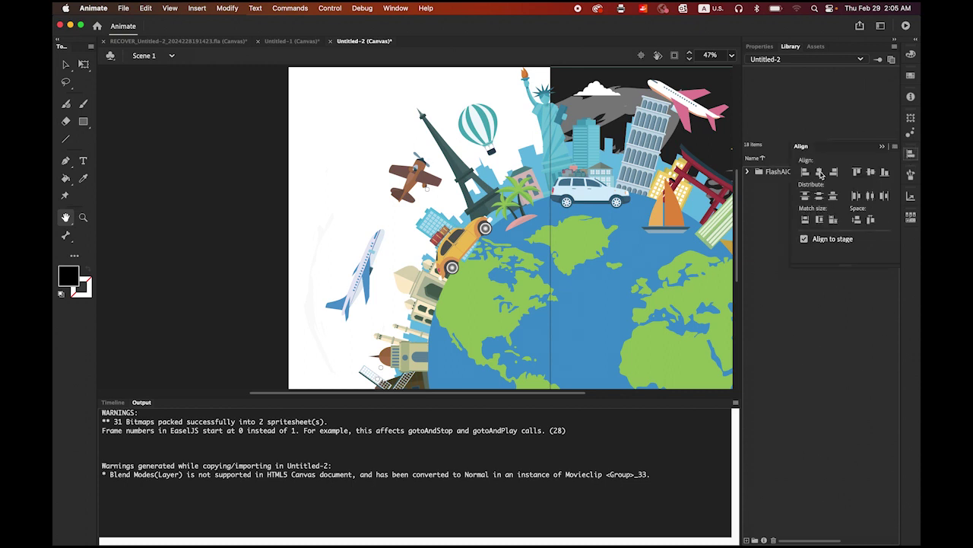
{"action": "left_click", "coordinate": [820, 173]}
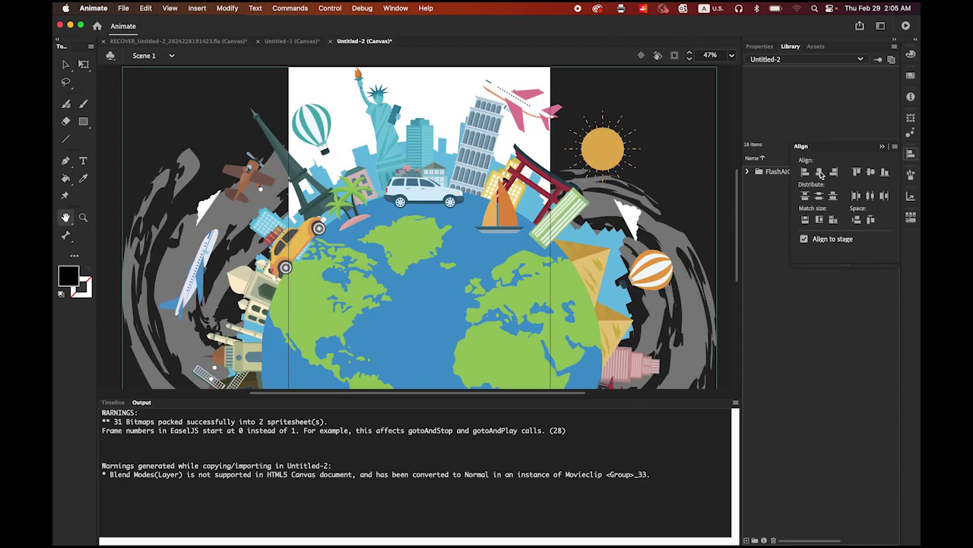
{"action": "left_click", "coordinate": [871, 173]}
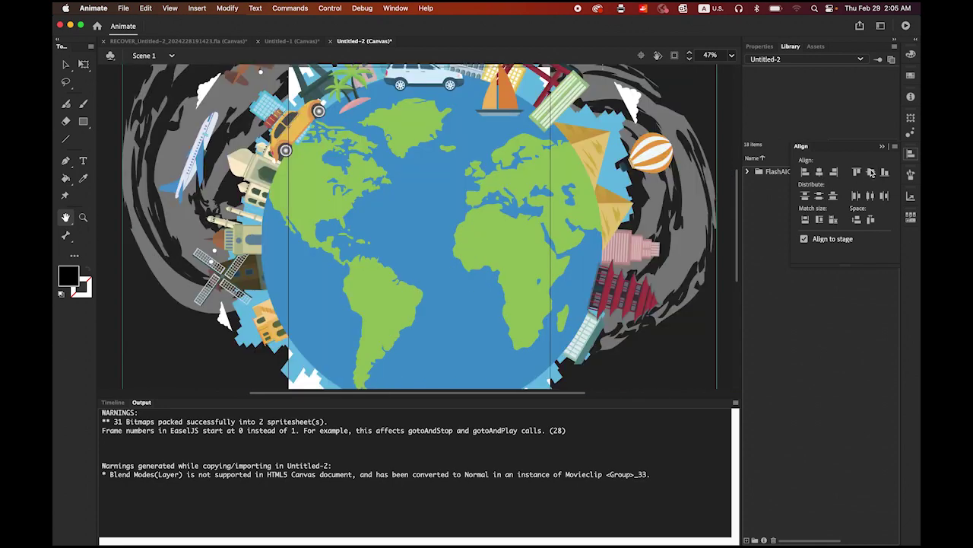
{"action": "left_click", "coordinate": [113, 403]}
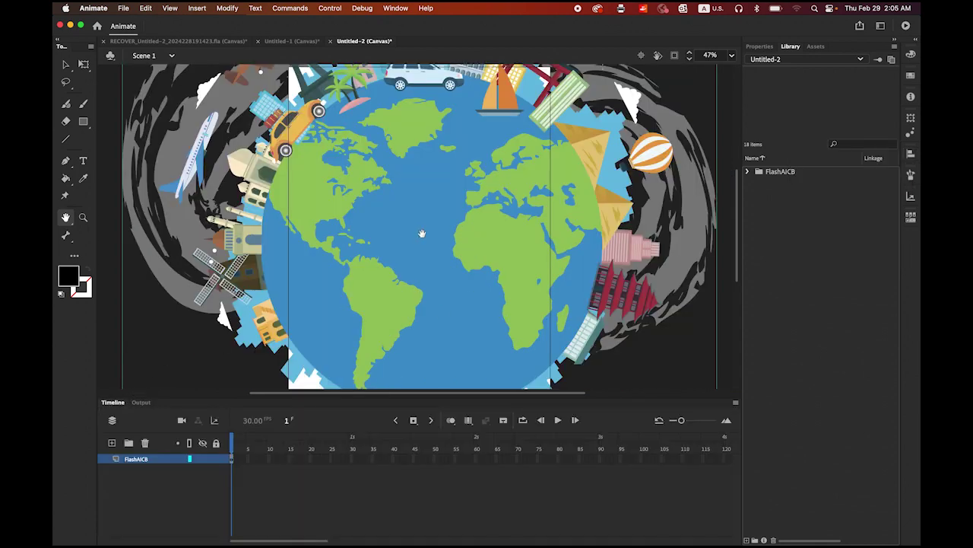
{"action": "left_click", "coordinate": [66, 64]}
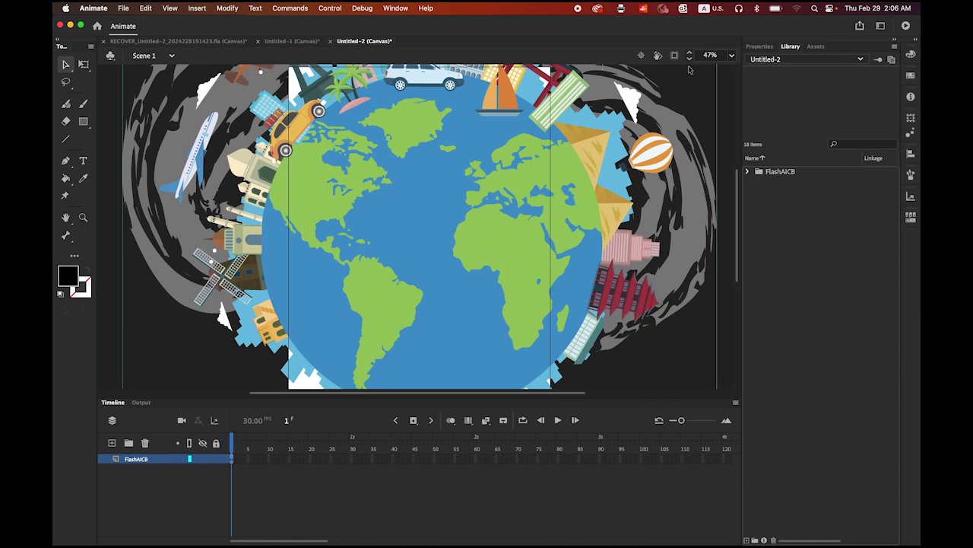
- Convert the globe into a Movie Clip symbol named 'rotate' and select it in the Library
{"action": "left_click", "coordinate": [763, 48]}
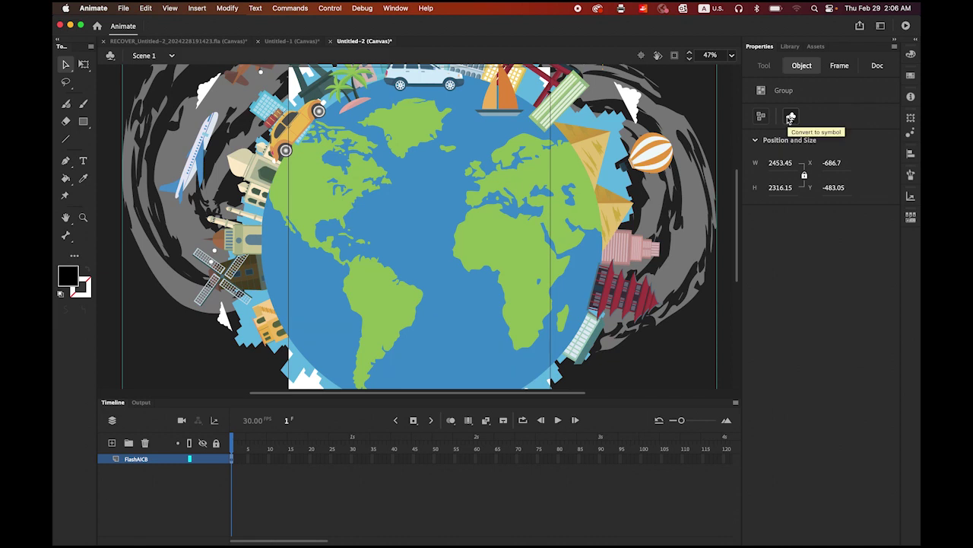
{"action": "left_click", "coordinate": [790, 117]}
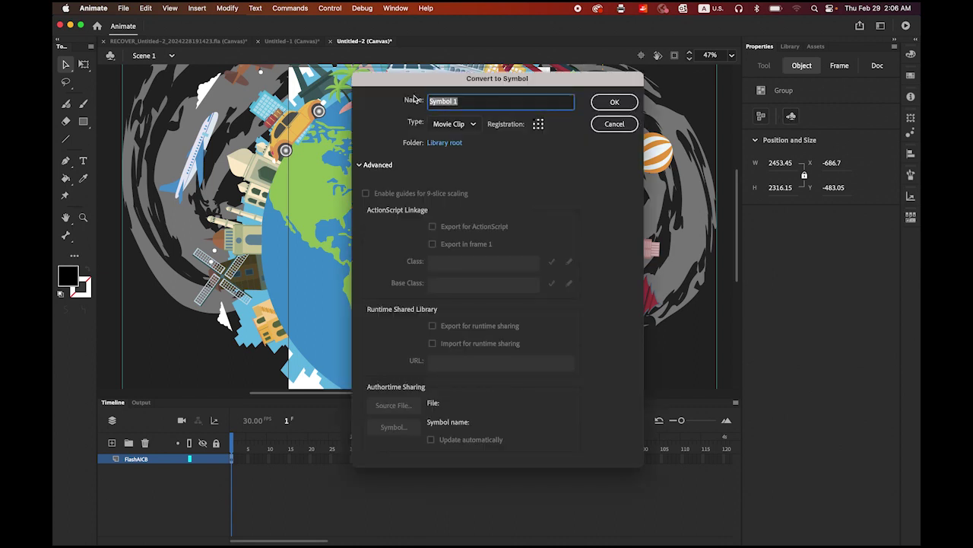
{"action": "type", "text": "rotate"}
{"action": "left_click", "coordinate": [454, 124]}
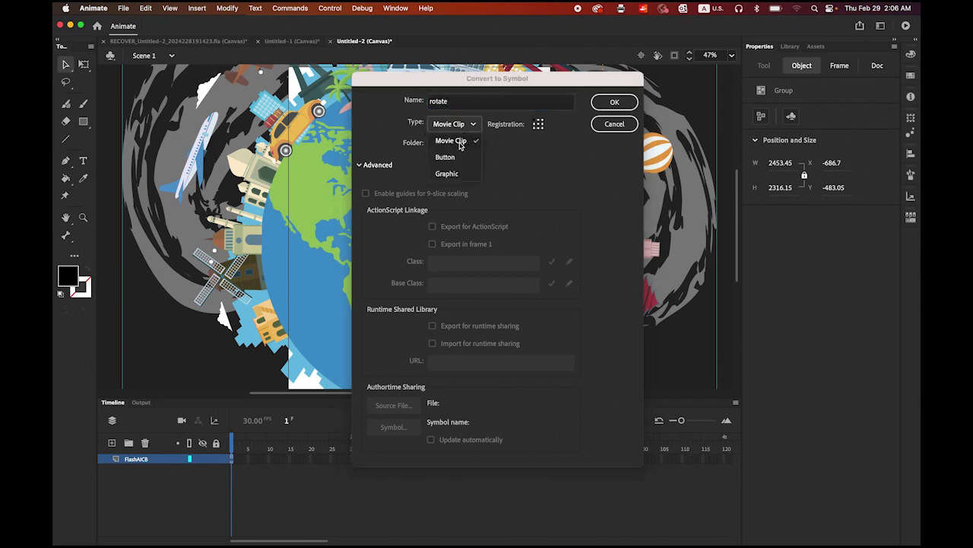
{"action": "left_click", "coordinate": [620, 166]}
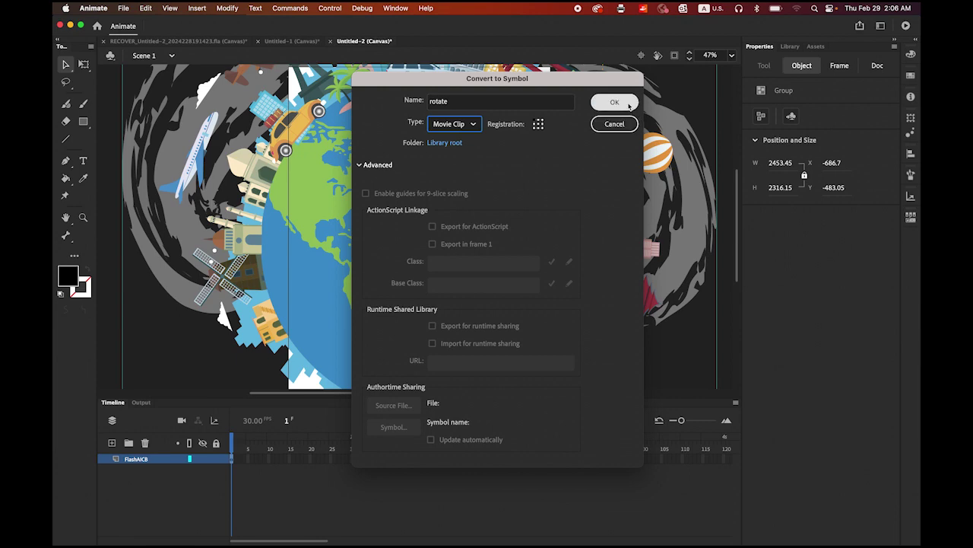
{"action": "left_click", "coordinate": [628, 103]}
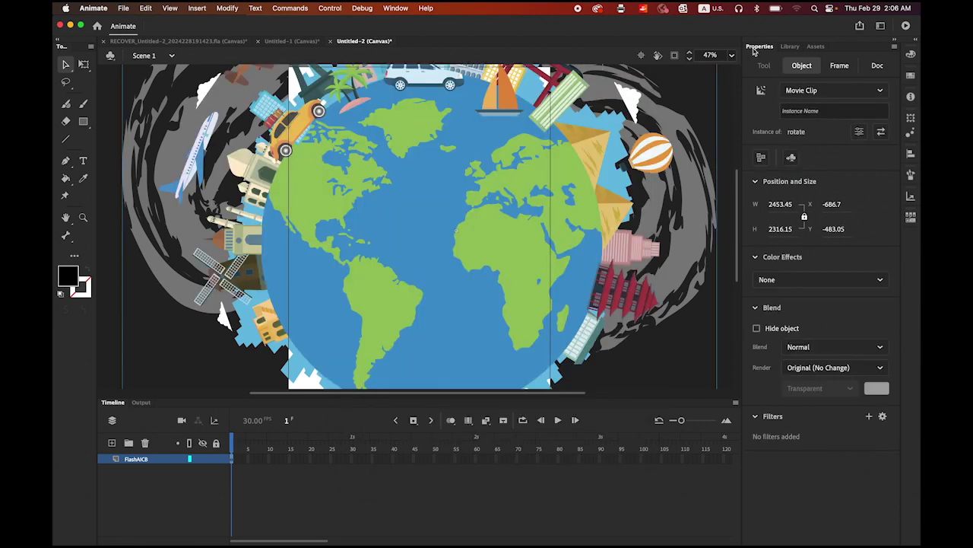
{"action": "left_click", "coordinate": [790, 47]}
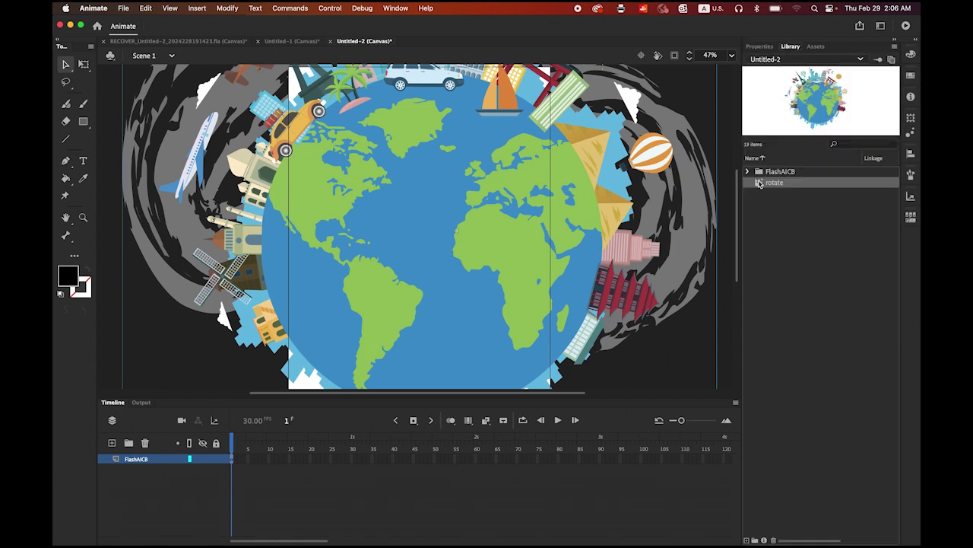
{"action": "left_click", "coordinate": [760, 184]}
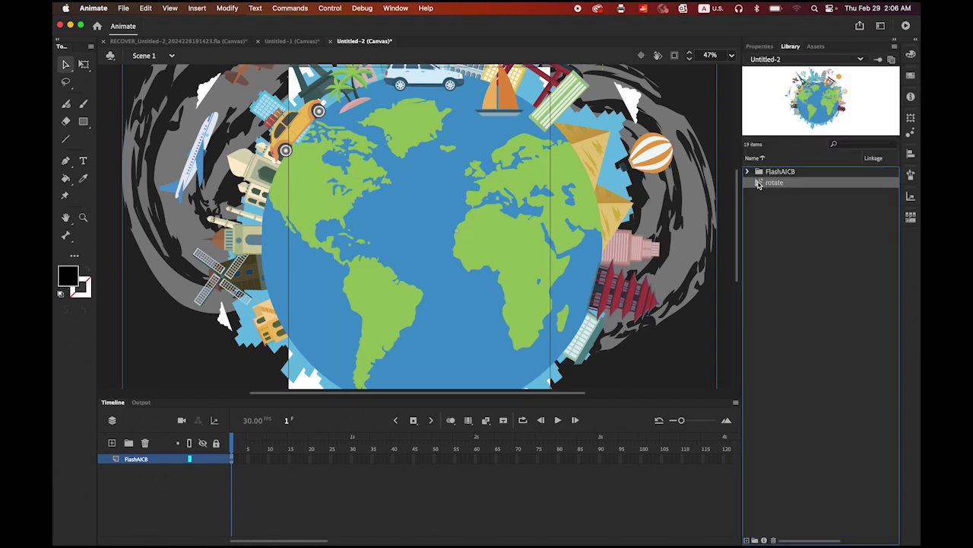
- Inside the rotate symbol at 25% zoom, insert a keyframe at frame 600 on Layer_1
{"action": "double_click", "coordinate": [759, 184]}
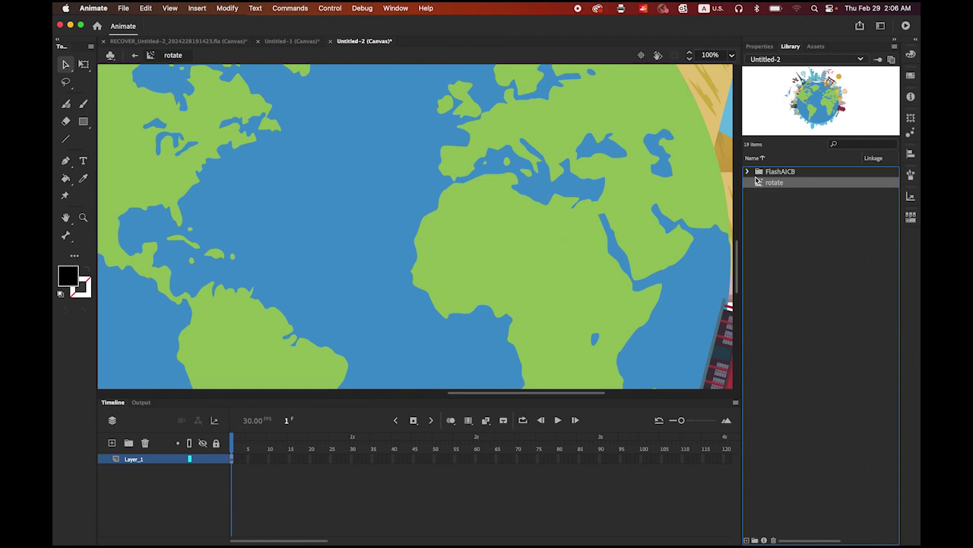
{"action": "left_click", "coordinate": [732, 55]}
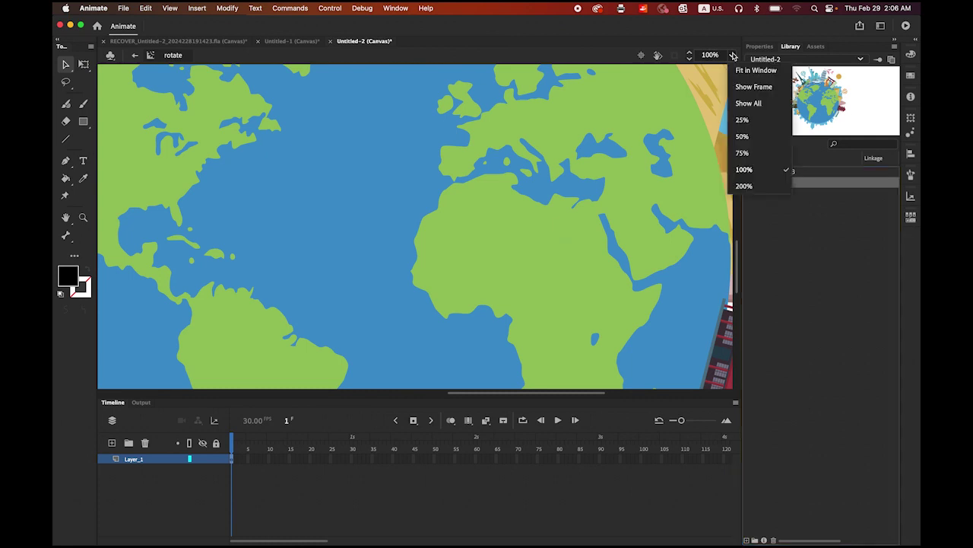
{"action": "left_click", "coordinate": [743, 120]}
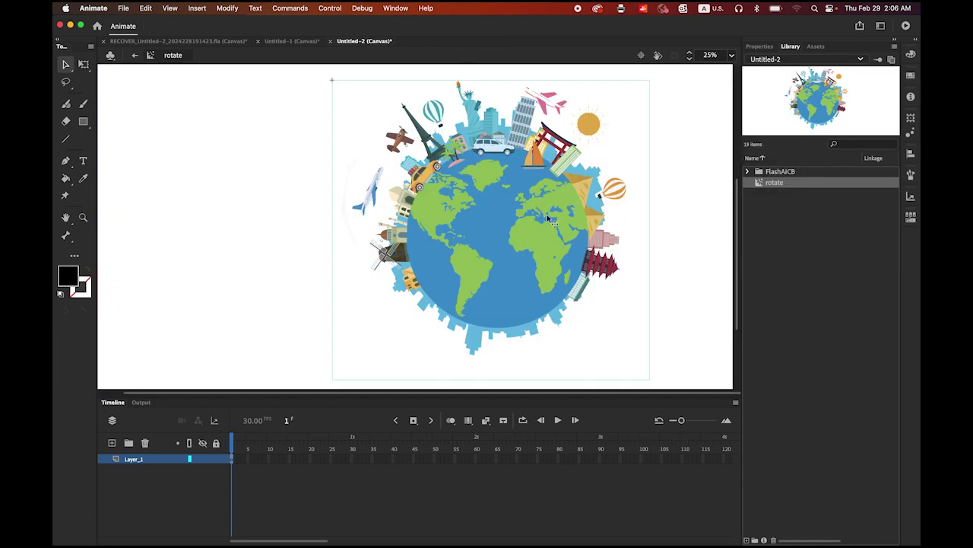
{"action": "left_click_drag", "start_coordinate": [495, 207], "coordinate": [496, 206]}
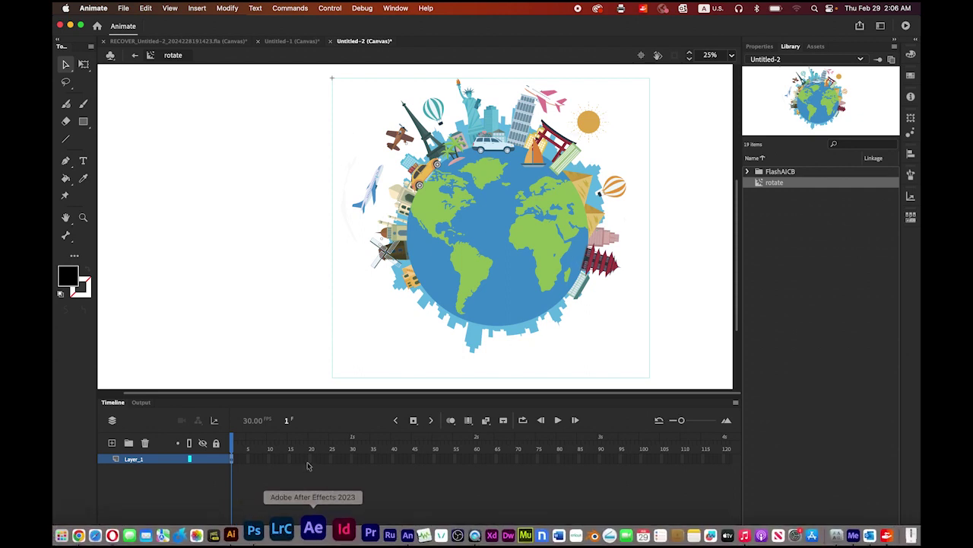
{"action": "left_click_drag", "start_coordinate": [312, 538], "coordinate": [699, 538]}
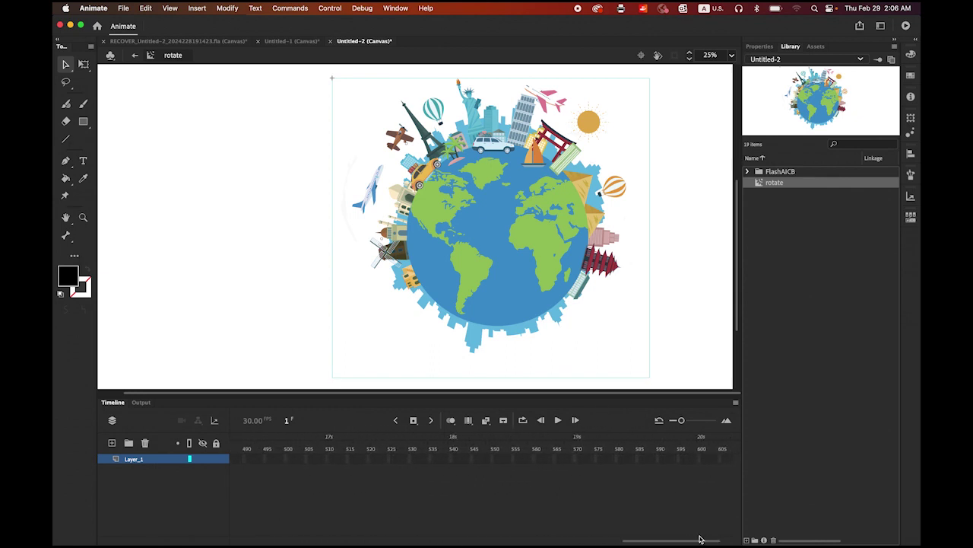
{"action": "left_click", "coordinate": [699, 461]}
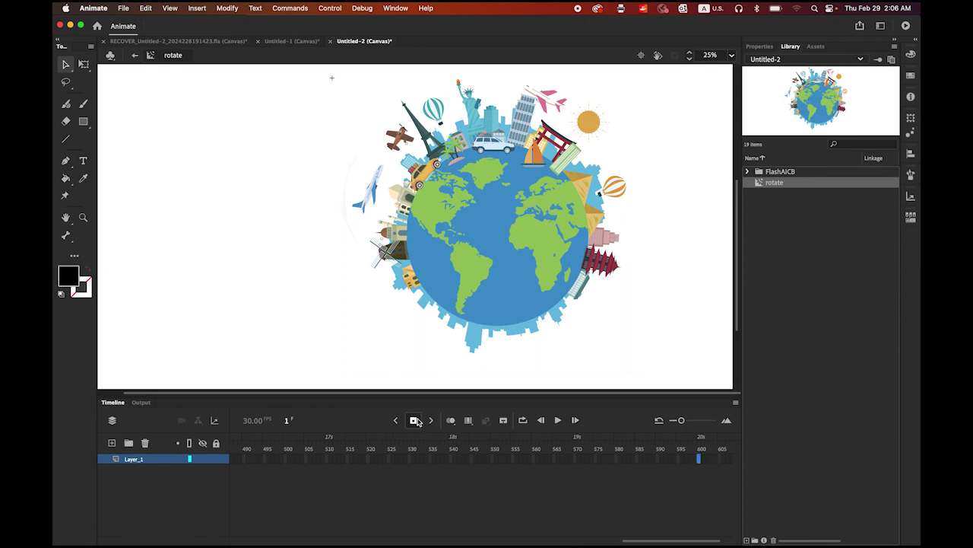
{"action": "left_click", "coordinate": [414, 421]}
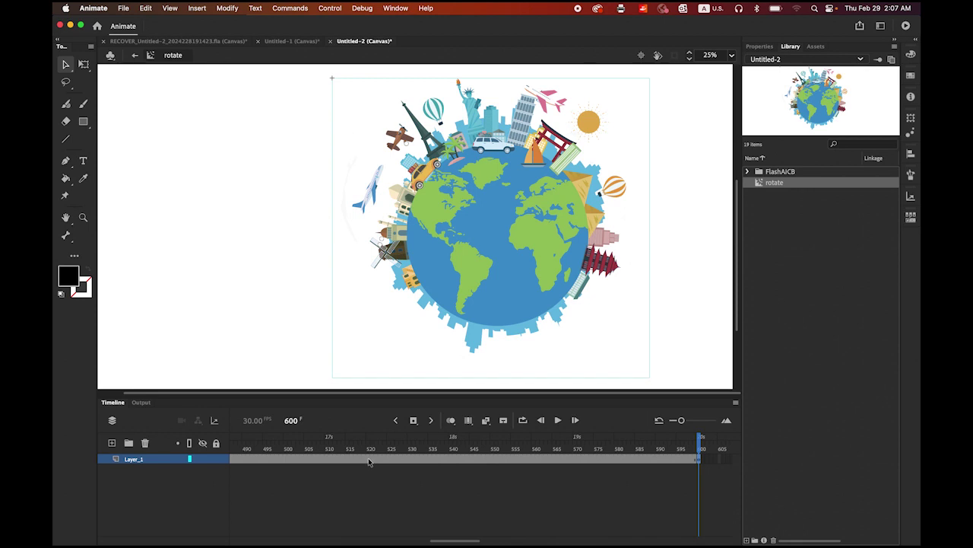
{"action": "left_click", "coordinate": [369, 460]}
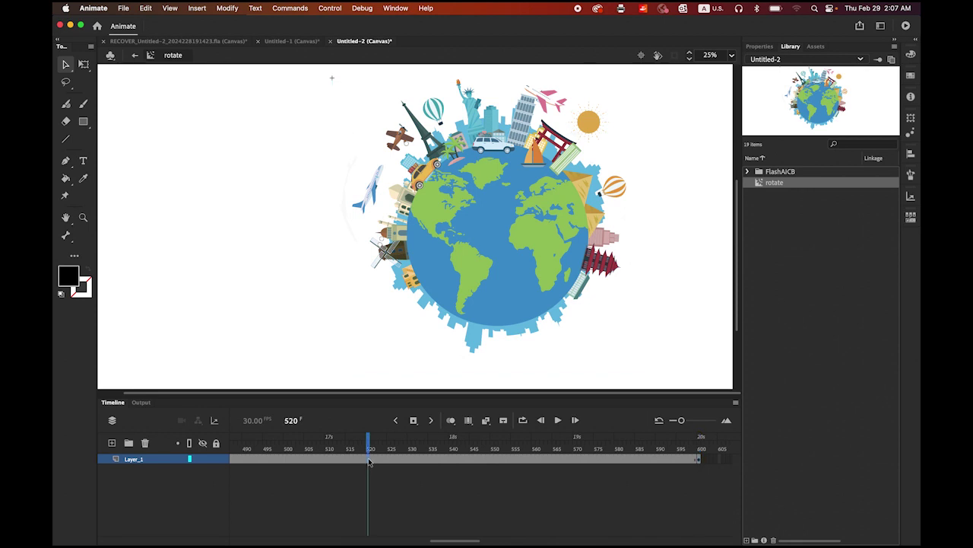
- Add a classic tween to the globe's frames with Rotate set to Clockwise, once
{"action": "right_click", "coordinate": [370, 459]}
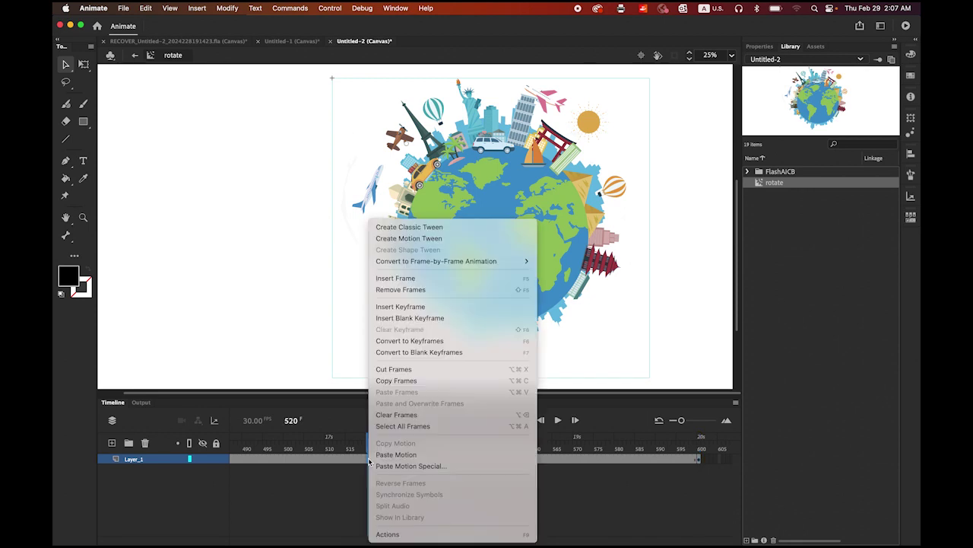
{"action": "left_click", "coordinate": [426, 226]}
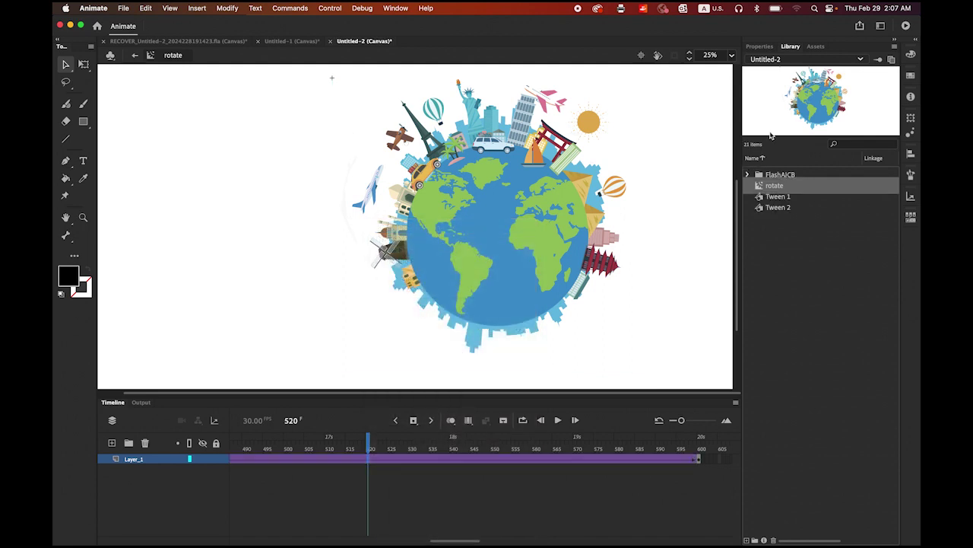
{"action": "left_click", "coordinate": [759, 47]}
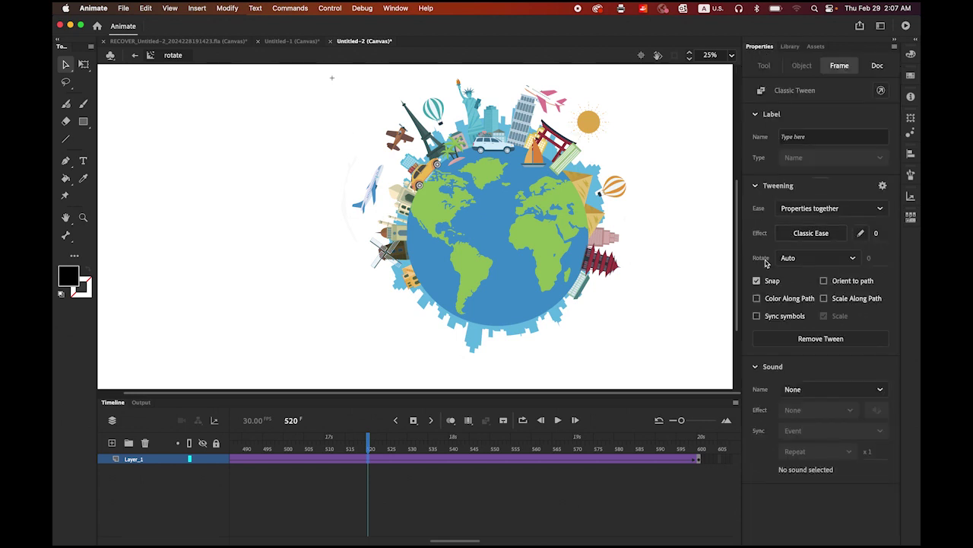
{"action": "left_click", "coordinate": [854, 260]}
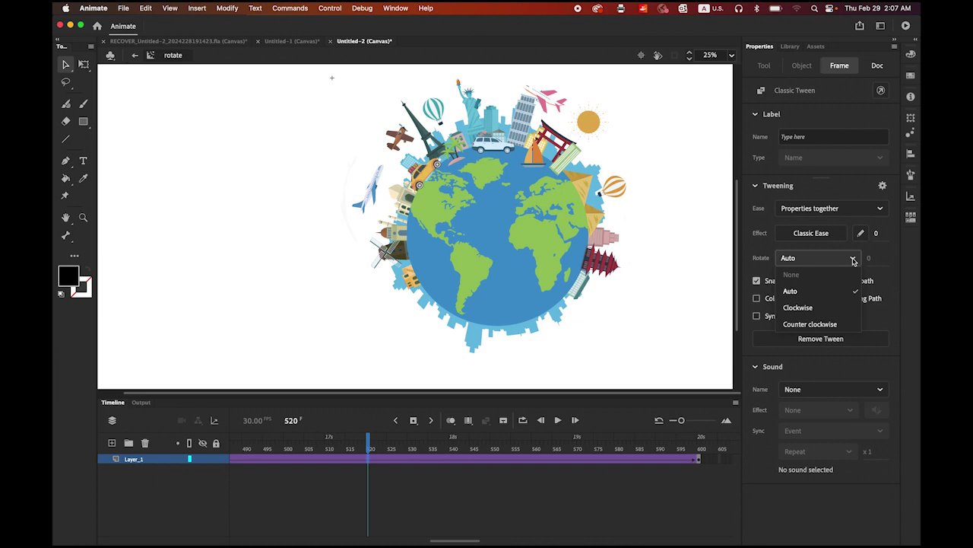
{"action": "left_click", "coordinate": [798, 308]}
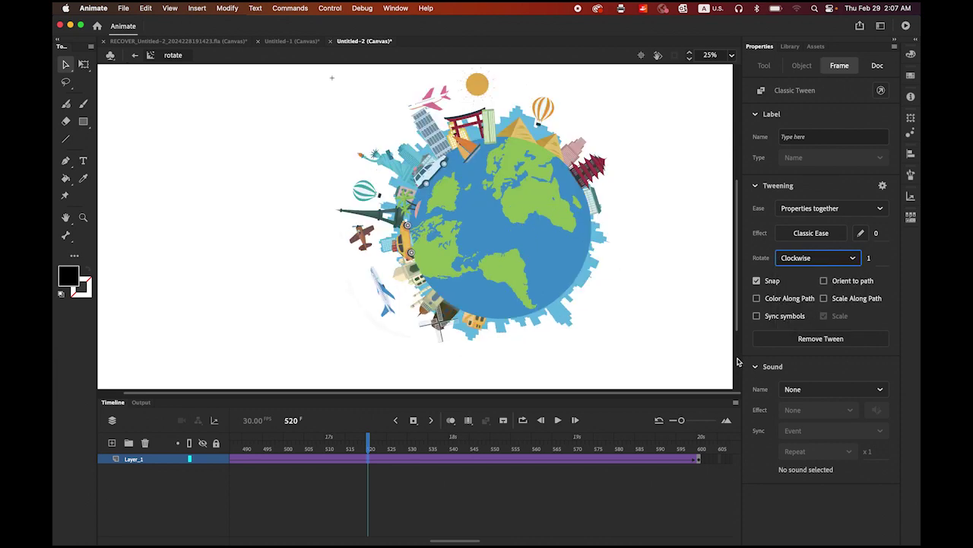
- Preview the spinning globe, then return to Scene 1
{"action": "left_click", "coordinate": [559, 422]}
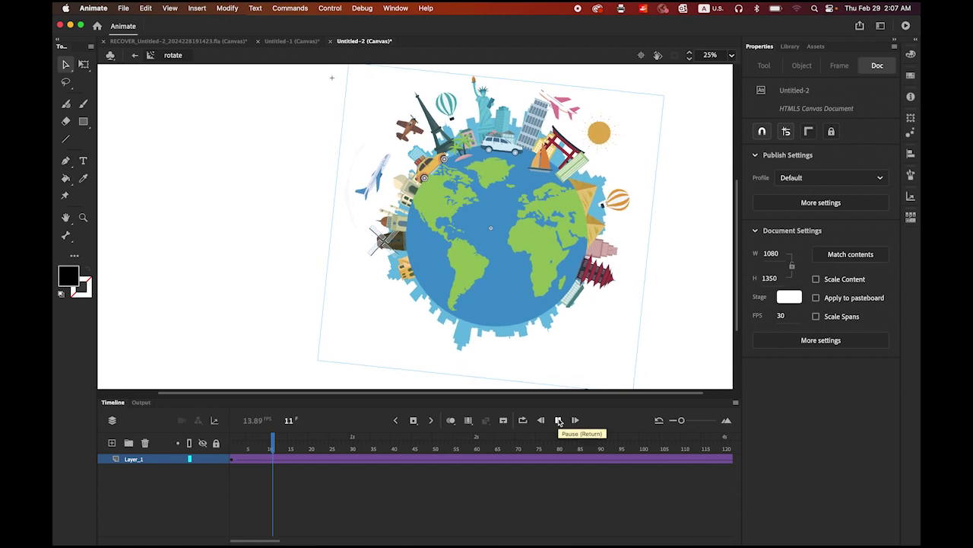
{"action": "left_click", "coordinate": [559, 420]}
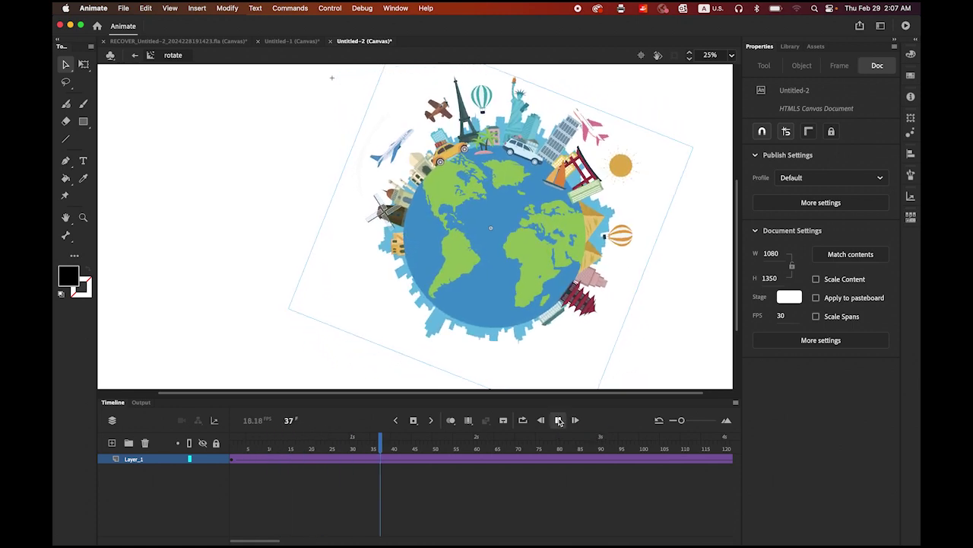
{"action": "left_click", "coordinate": [135, 57]}
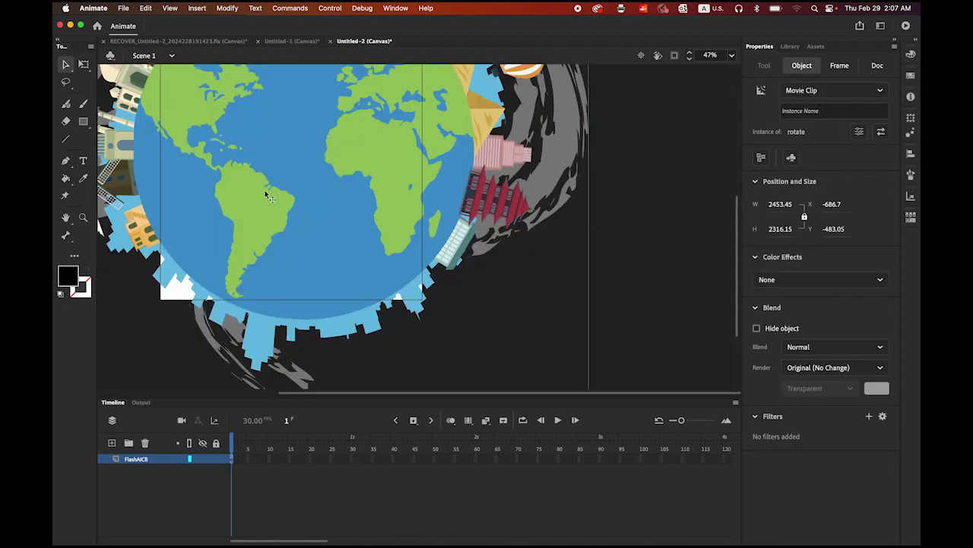
- At 25% zoom, drag the rotate clip lower and add a keyframe at frame 30
{"action": "left_click", "coordinate": [733, 56]}
{"action": "left_click", "coordinate": [748, 119]}
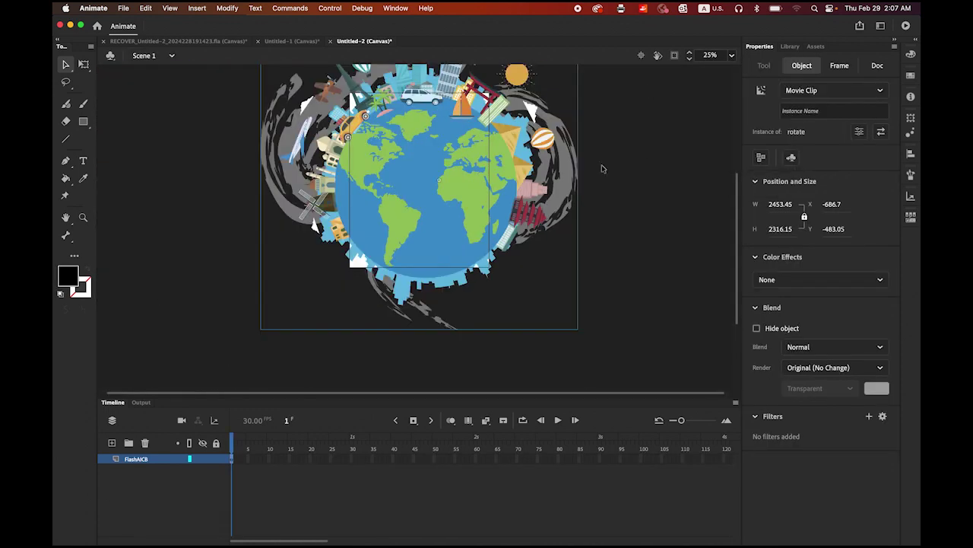
{"action": "scroll", "coordinate": [486, 175], "scroll_direction": "up", "scroll_amount": 3}
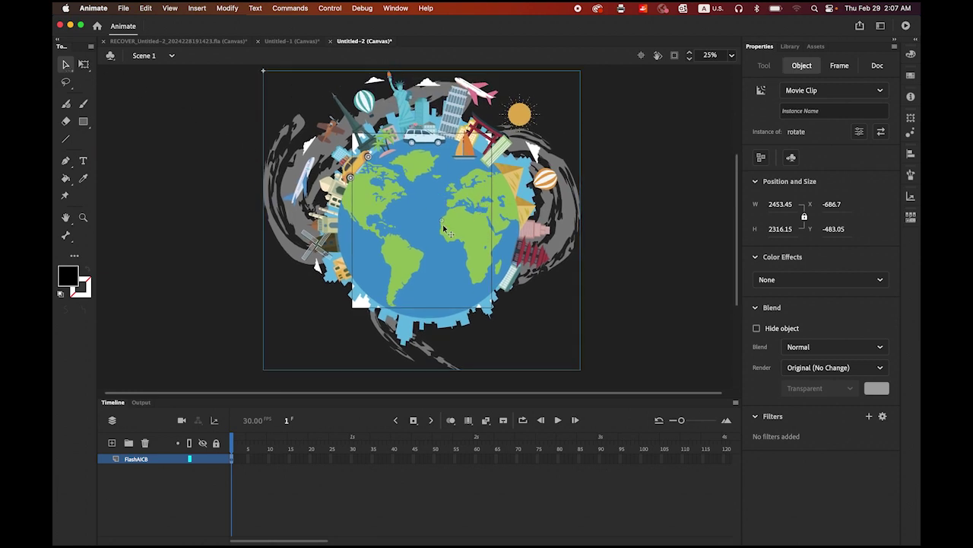
{"action": "left_click_drag", "start_coordinate": [444, 182], "coordinate": [449, 258]}
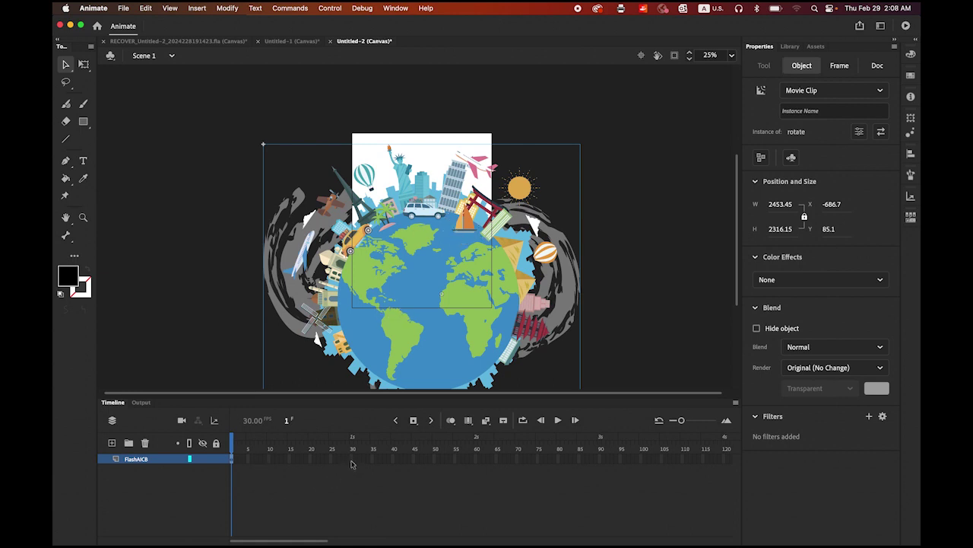
{"action": "left_click", "coordinate": [351, 461]}
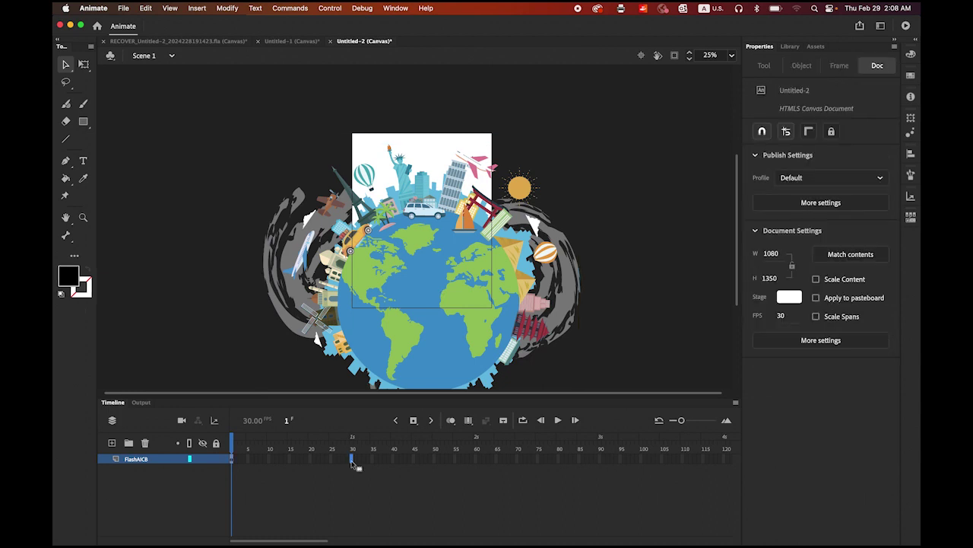
{"action": "left_click", "coordinate": [414, 421]}
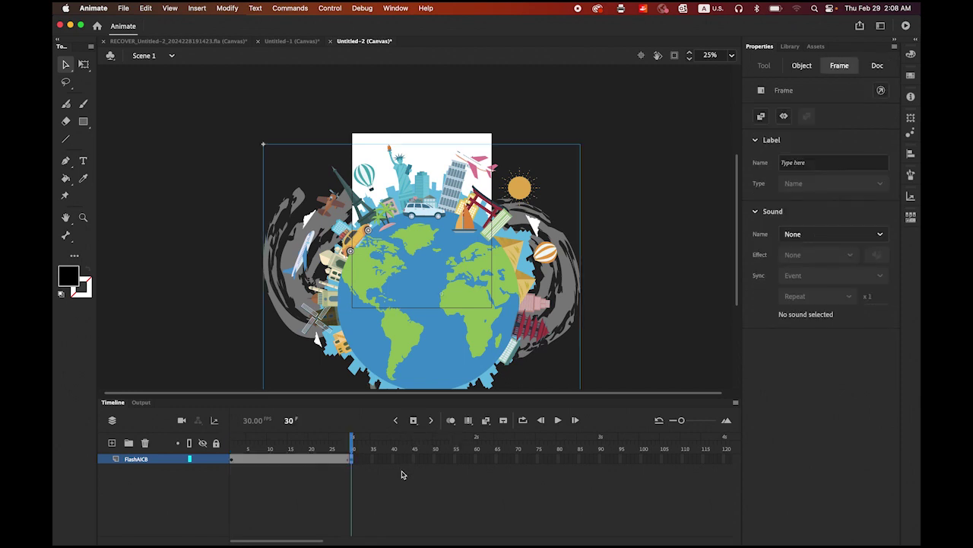
- Create a classic tween across frames 1–30 on the FlashAICB layer and scrub to check it
{"action": "right_click", "coordinate": [289, 459]}
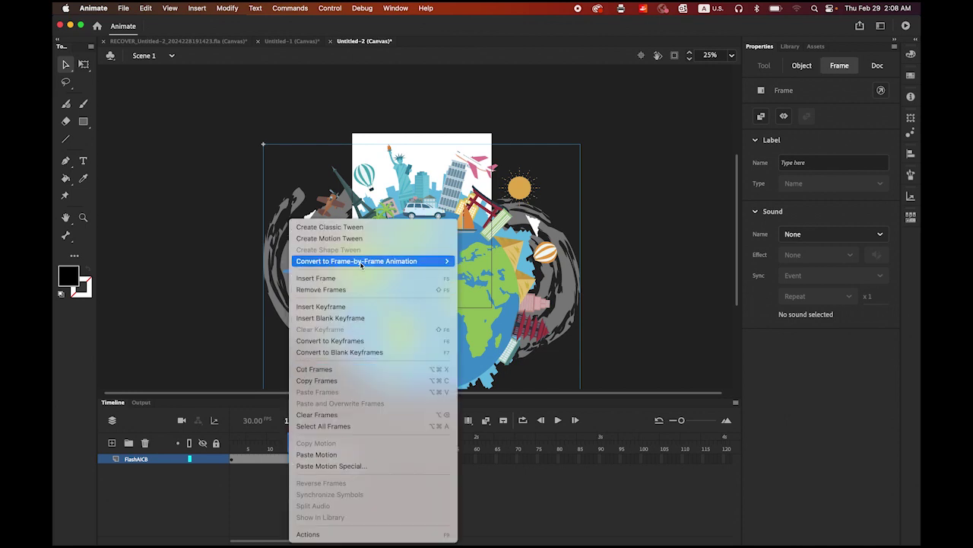
{"action": "left_click", "coordinate": [359, 228]}
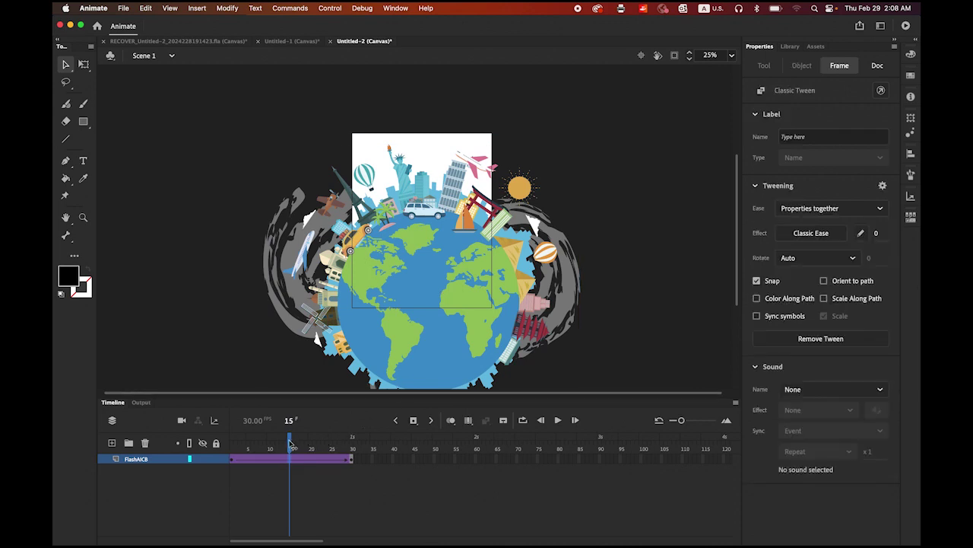
{"action": "left_click_drag", "start_coordinate": [290, 445], "coordinate": [351, 463]}
{"action": "left_click", "coordinate": [351, 461]}
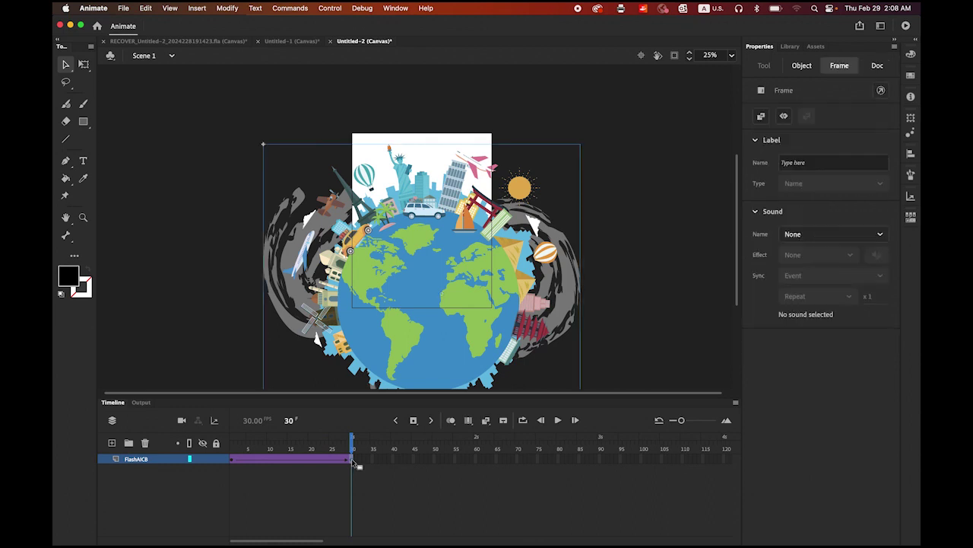
- At frame 30, shrink the globe to about 789 px wide, centre it, and play the zoom-out
{"action": "left_click", "coordinate": [83, 64]}
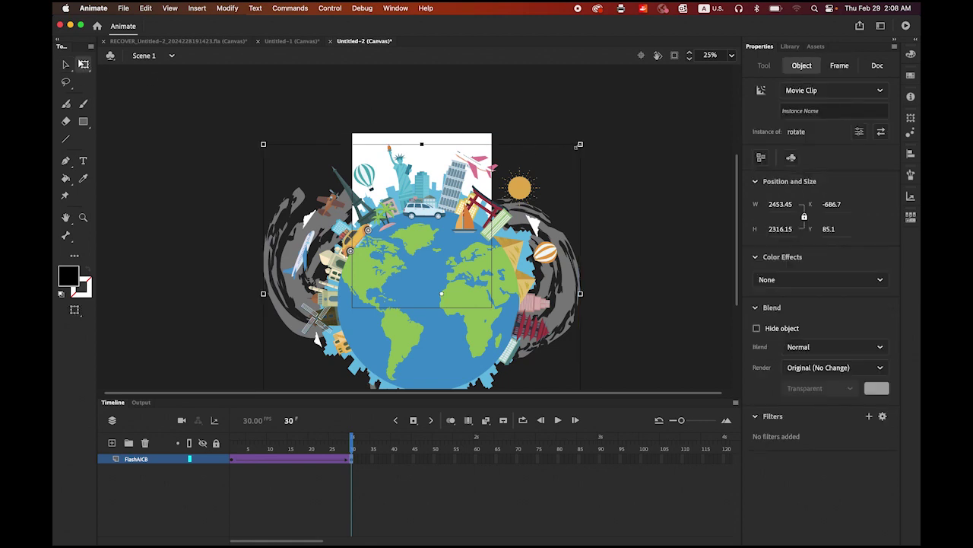
{"action": "left_click_drag", "start_coordinate": [578, 144], "coordinate": [483, 228]}
{"action": "left_click_drag", "start_coordinate": [438, 276], "coordinate": [423, 216]}
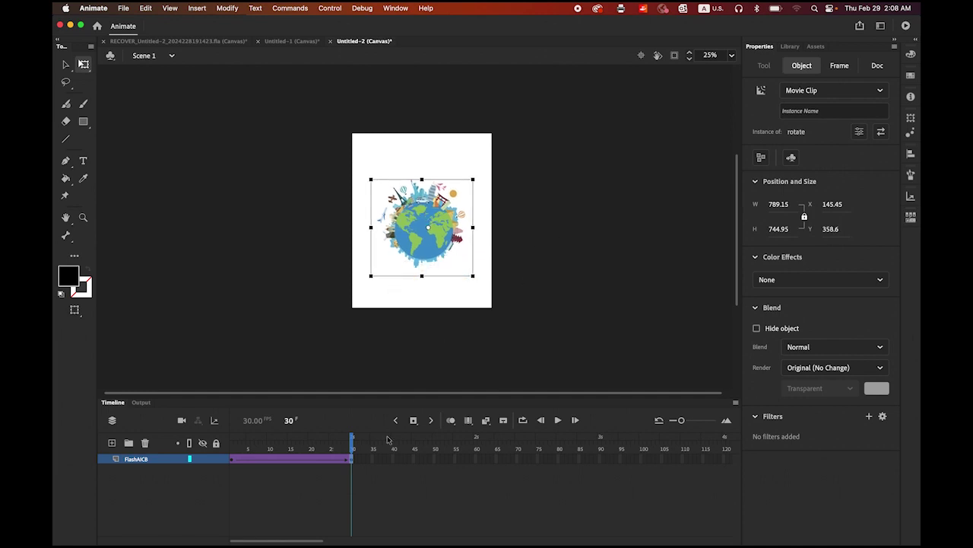
{"action": "key", "text": "Escape"}
{"action": "left_click_drag", "start_coordinate": [351, 443], "coordinate": [250, 443]}
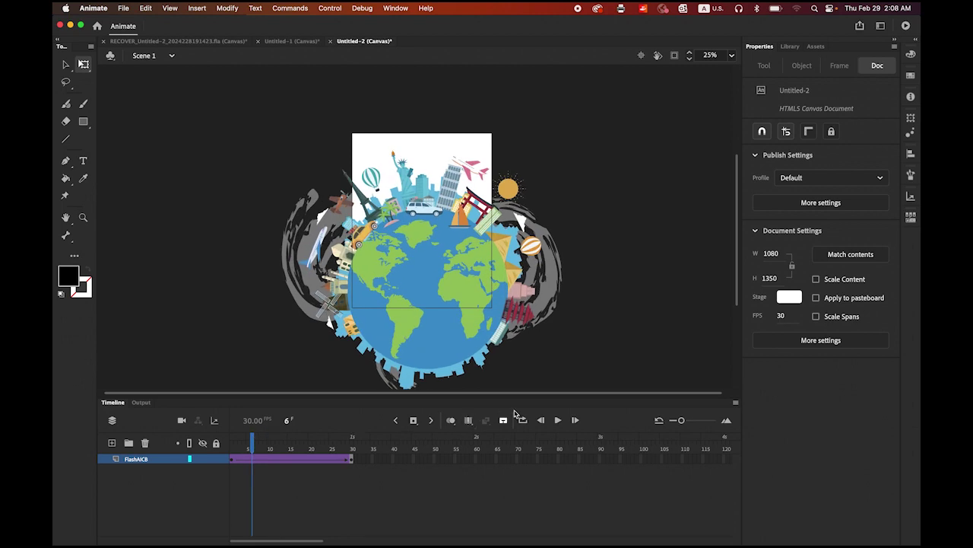
{"action": "left_click", "coordinate": [559, 419]}
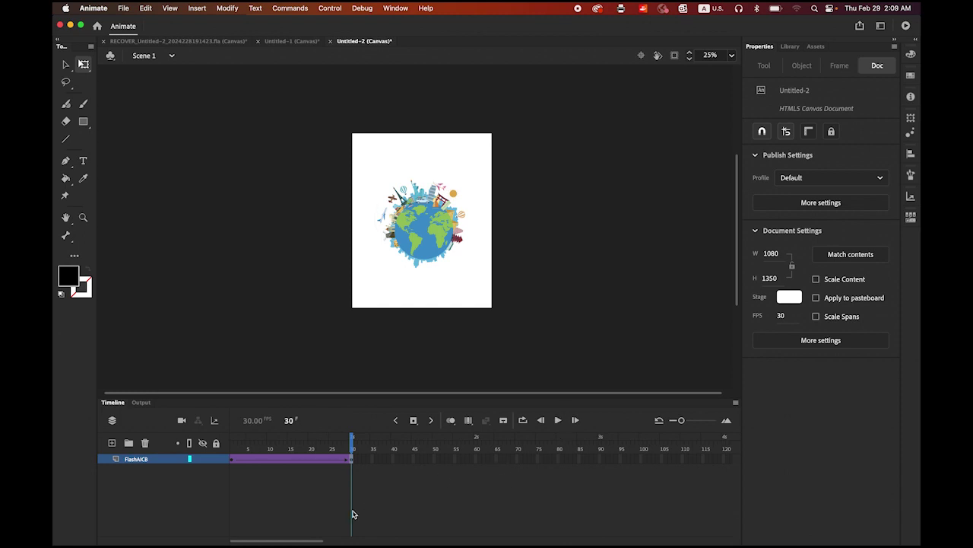
- Insert a keyframe at frame 600 on the FlashAICB layer, then scrub back toward the start
{"action": "left_click_drag", "start_coordinate": [301, 541], "coordinate": [689, 543]}
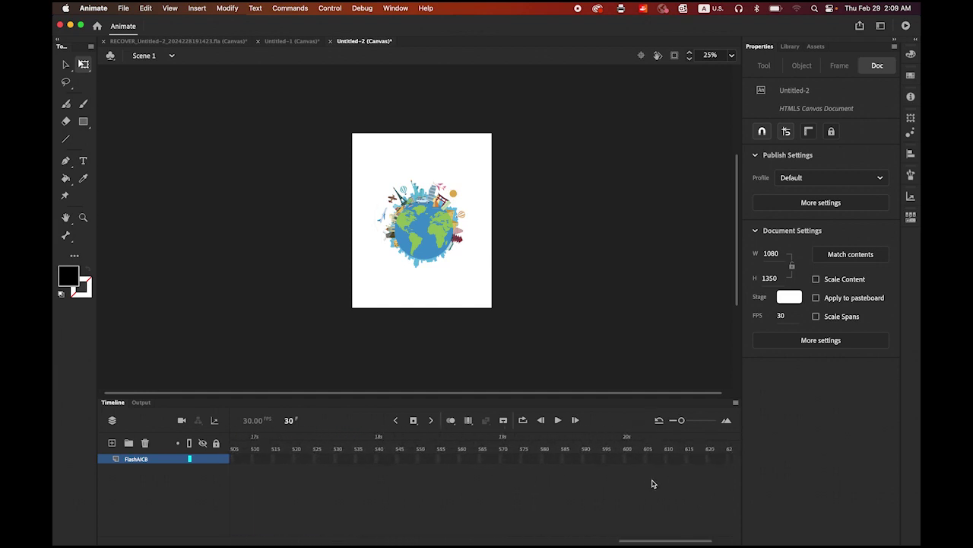
{"action": "left_click", "coordinate": [625, 459]}
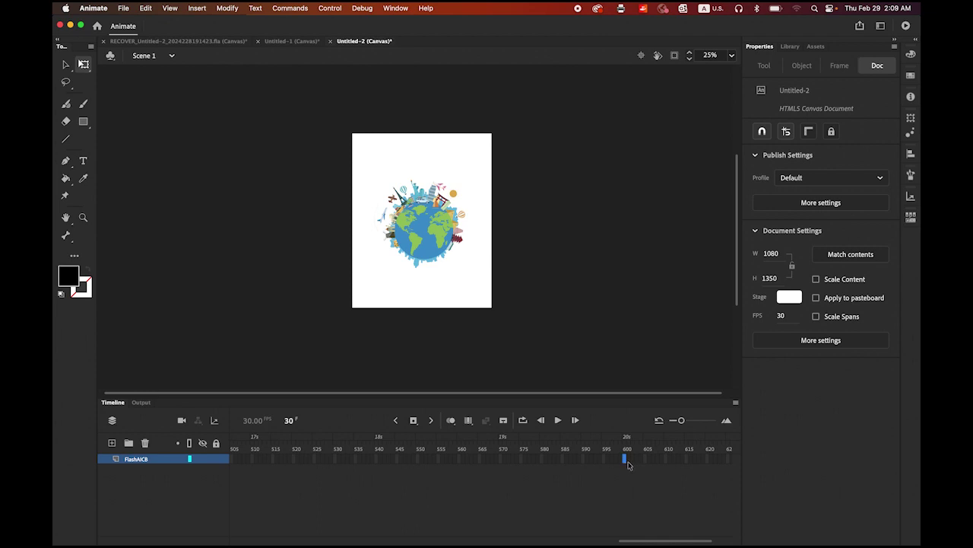
{"action": "left_click", "coordinate": [414, 423]}
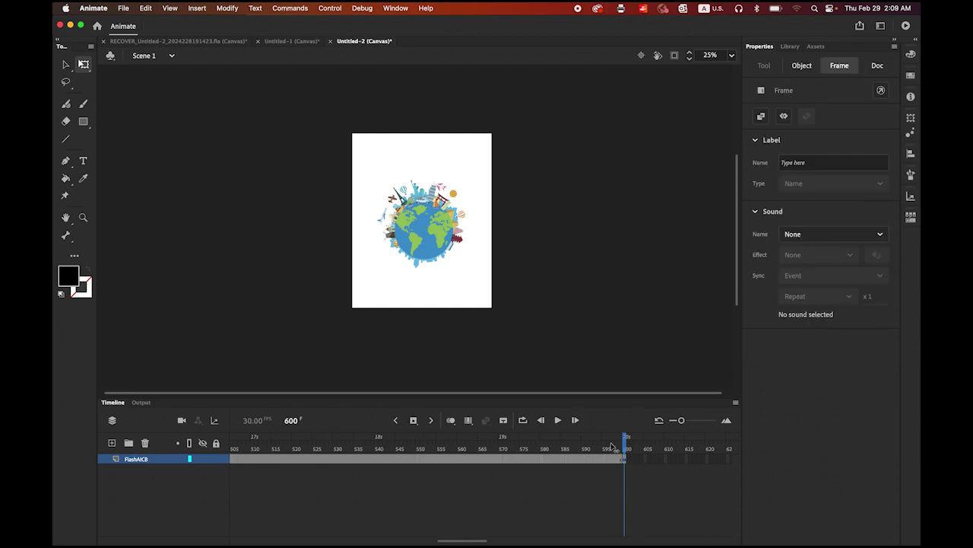
{"action": "left_click_drag", "start_coordinate": [612, 446], "coordinate": [111, 447]}
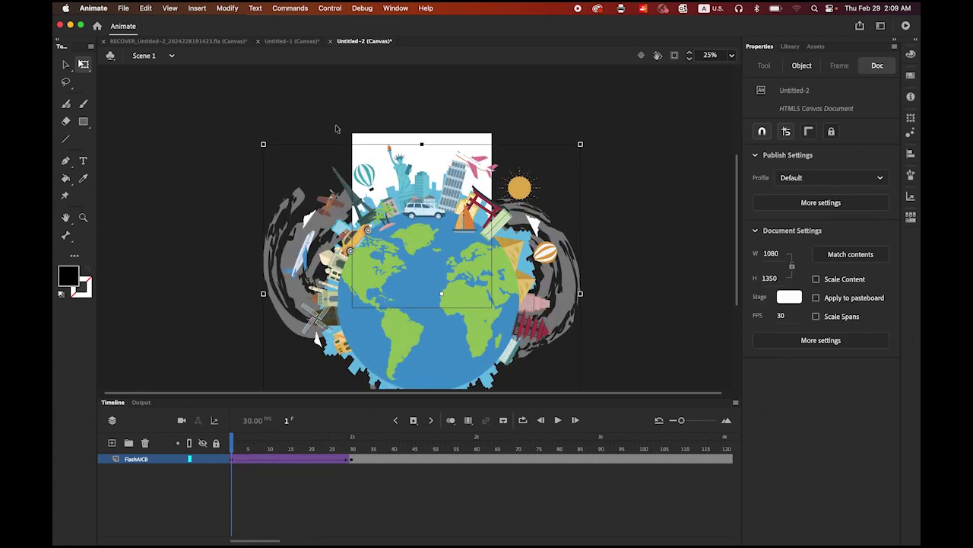
{"action": "left_click", "coordinate": [329, 8]}
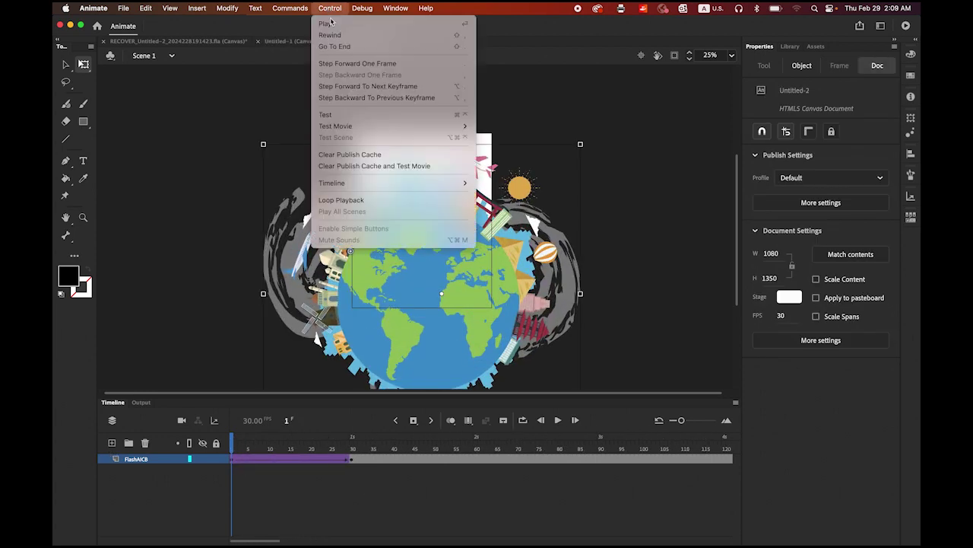
{"action": "mouse_move", "coordinate": [358, 126]}
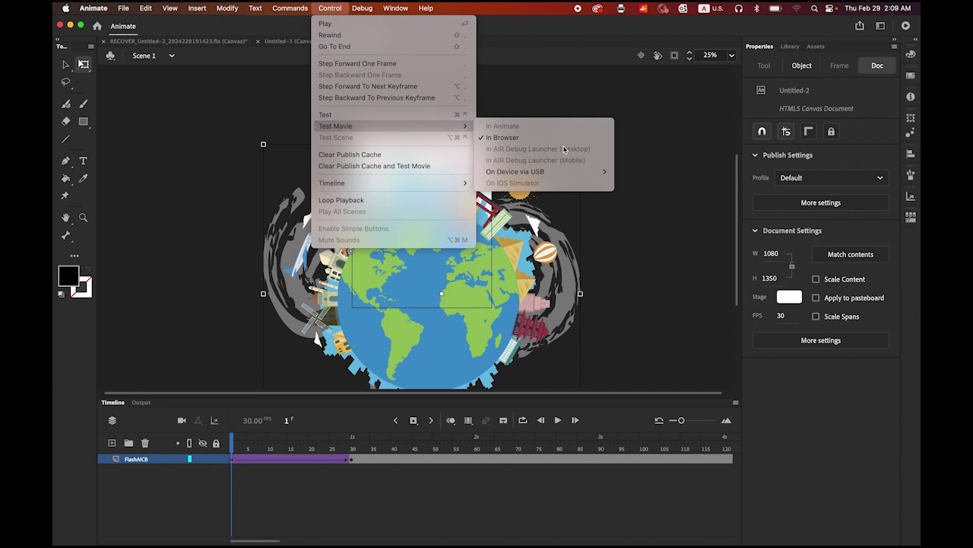
{"action": "left_click", "coordinate": [509, 137]}
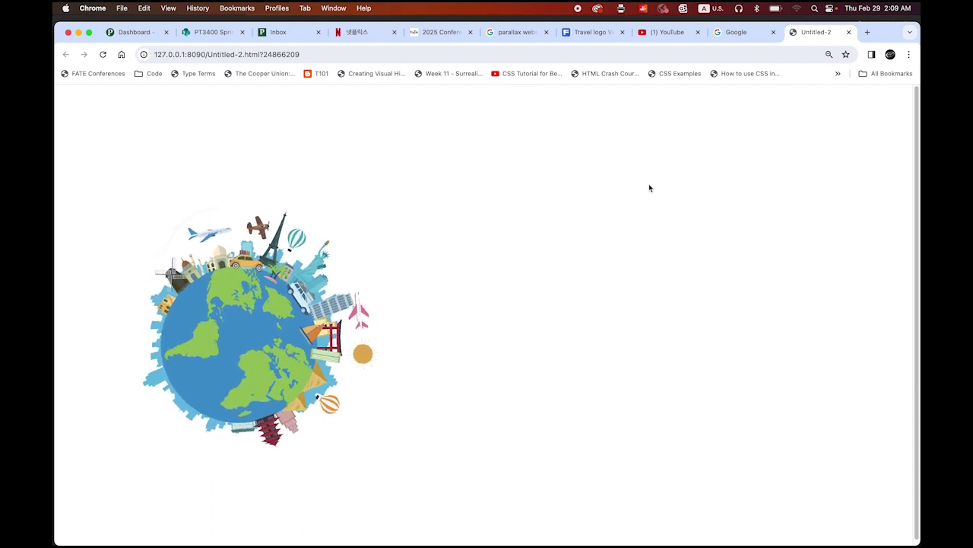
{"action": "left_click", "coordinate": [850, 32]}
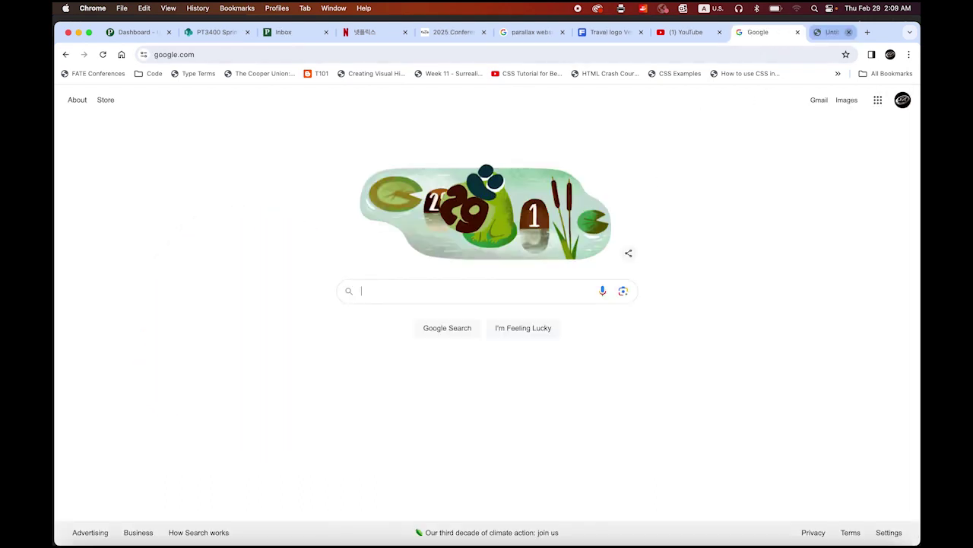
{"action": "left_click", "coordinate": [383, 532]}
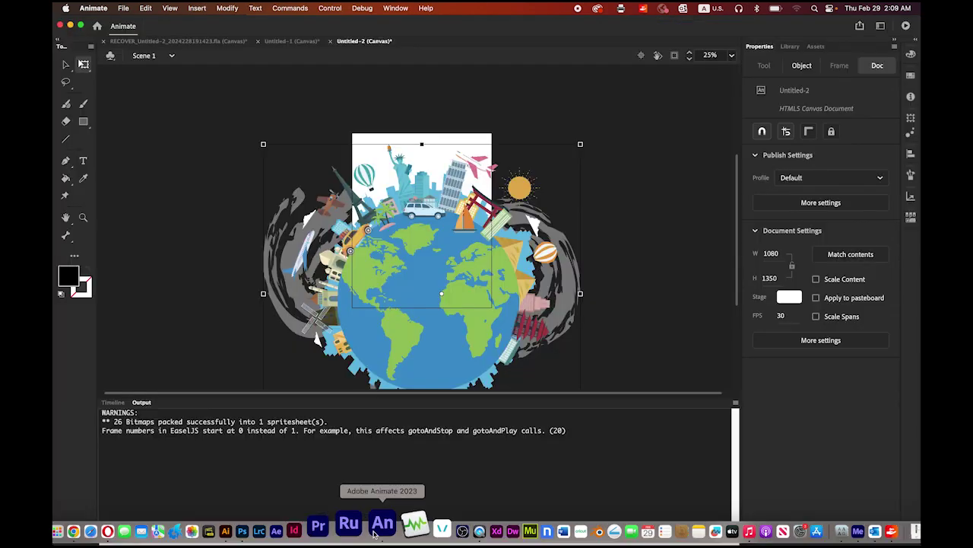
{"action": "left_click", "coordinate": [112, 402]}
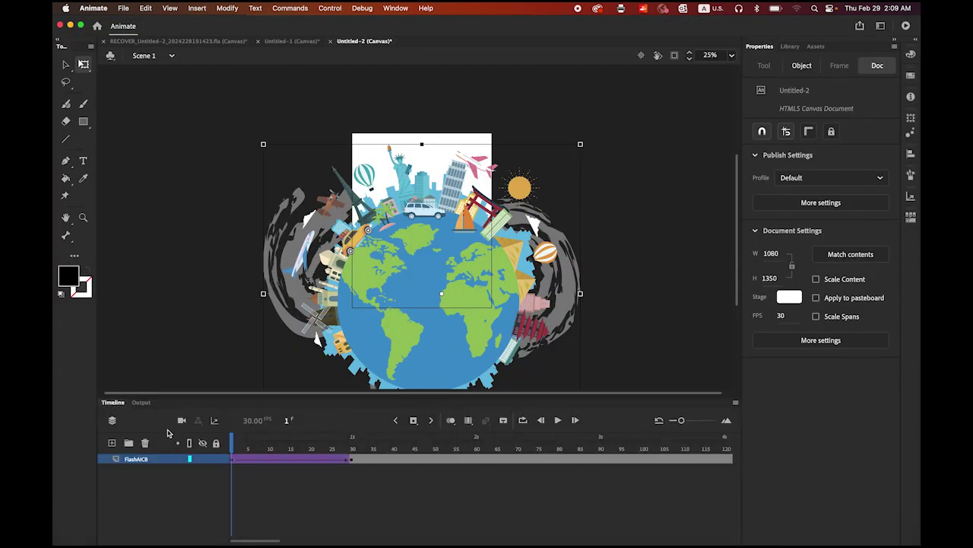
{"action": "left_click", "coordinate": [233, 460]}
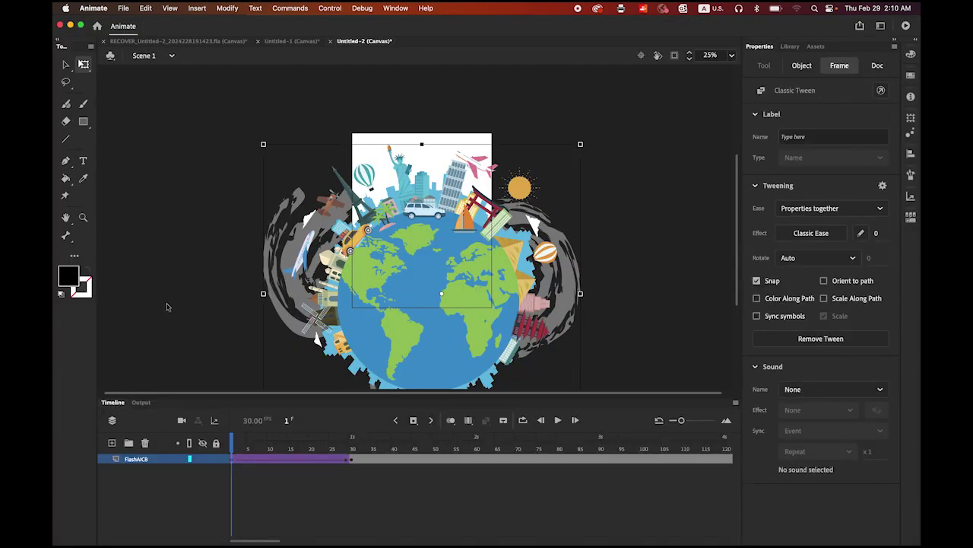
- Set the globe's Color Effect to Alpha 0% at frame 1 and scrub the tween to check the fade-in
{"action": "left_click", "coordinate": [67, 67]}
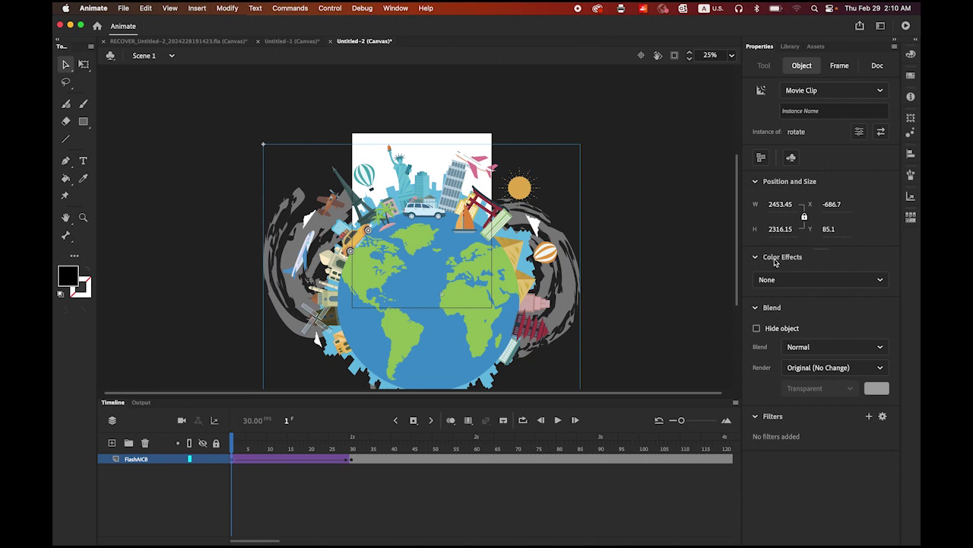
{"action": "left_click", "coordinate": [883, 283]}
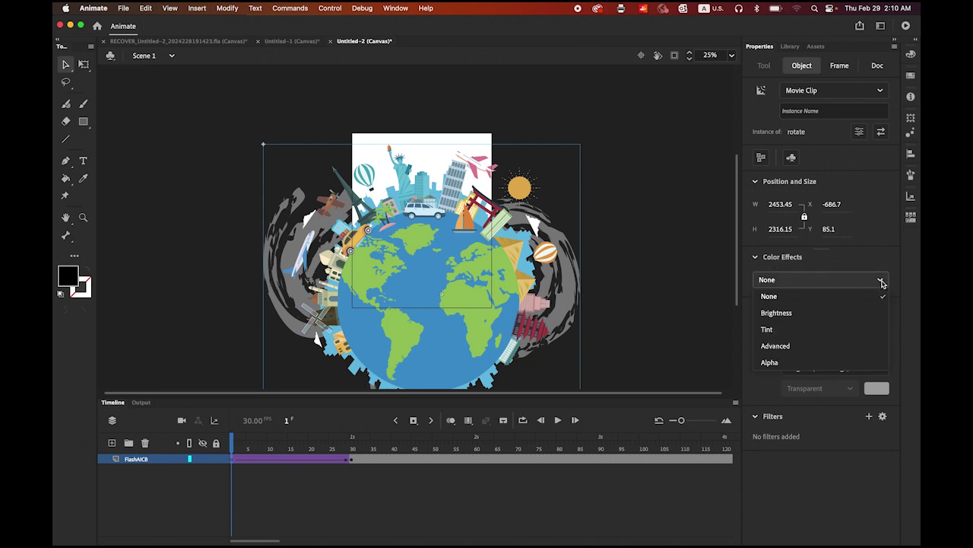
{"action": "left_click", "coordinate": [797, 362]}
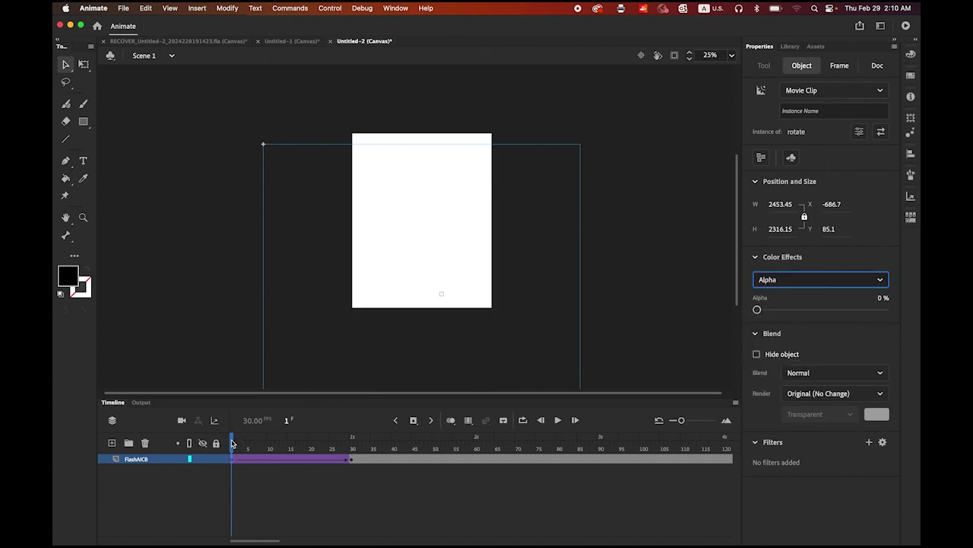
{"action": "mouse_move", "coordinate": [232, 444]}
{"action": "left_mouse_down"}
{"action": "mouse_move", "coordinate": [357, 453]}
{"action": "mouse_move", "coordinate": [217, 449]}
{"action": "left_mouse_up"}
{"action": "left_click", "coordinate": [221, 487]}
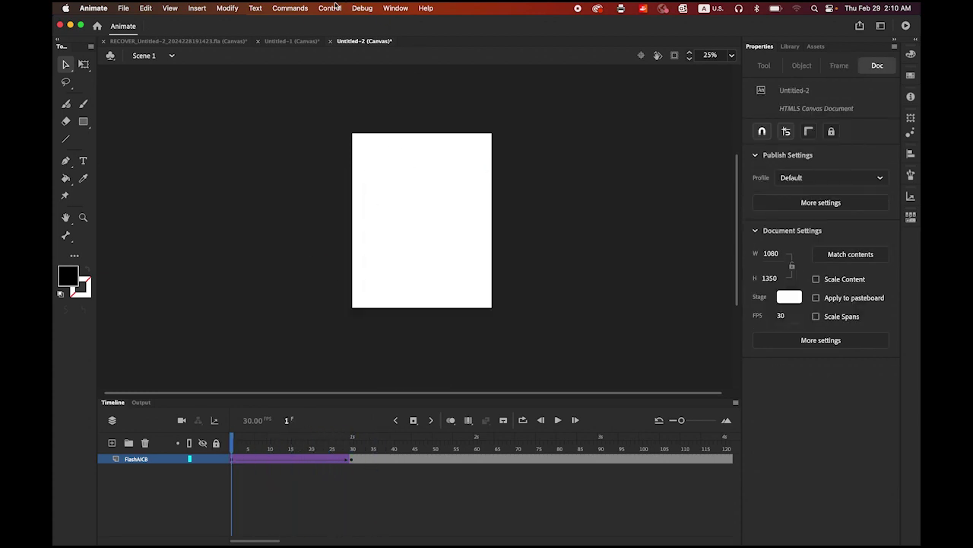
{"action": "left_click", "coordinate": [335, 7]}
{"action": "mouse_move", "coordinate": [352, 127]}
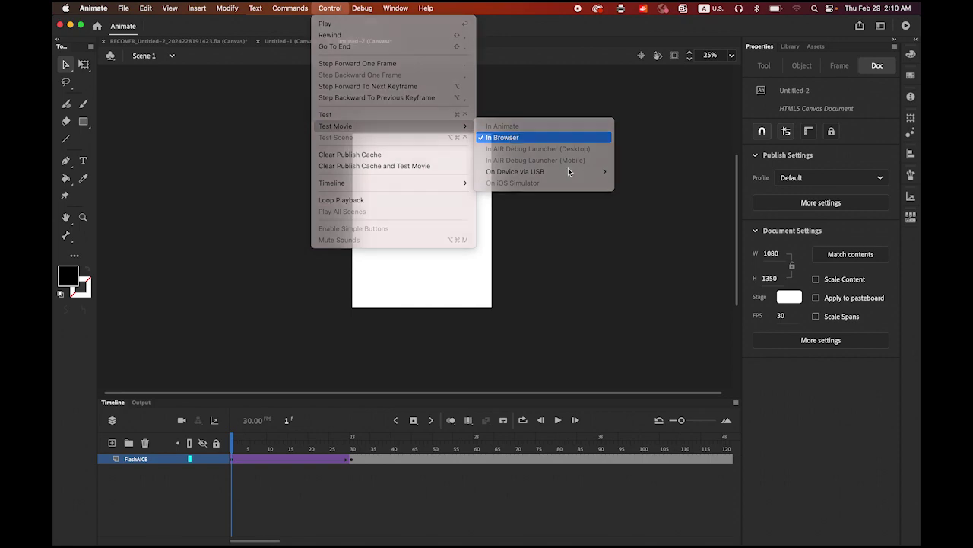
{"action": "key", "text": "super+Return"}
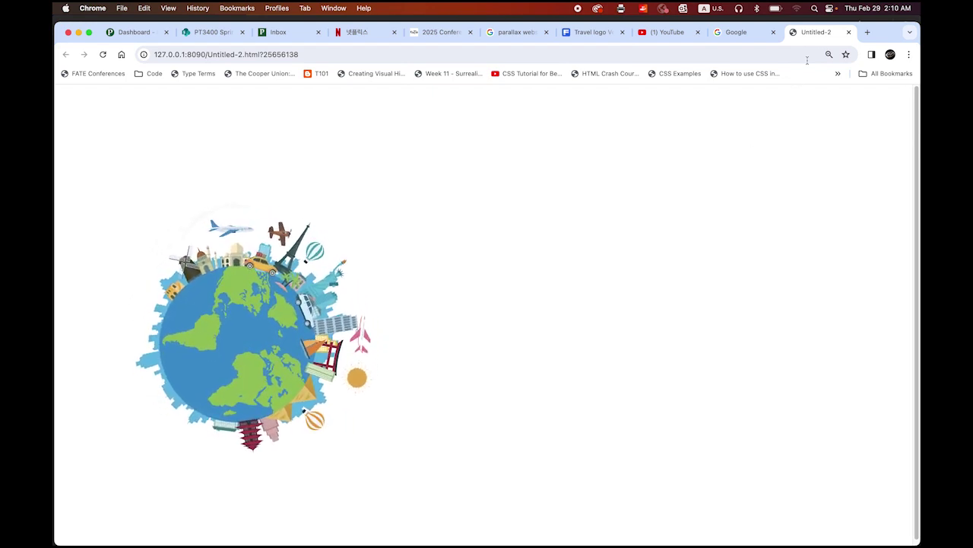
{"action": "left_click", "coordinate": [849, 32]}
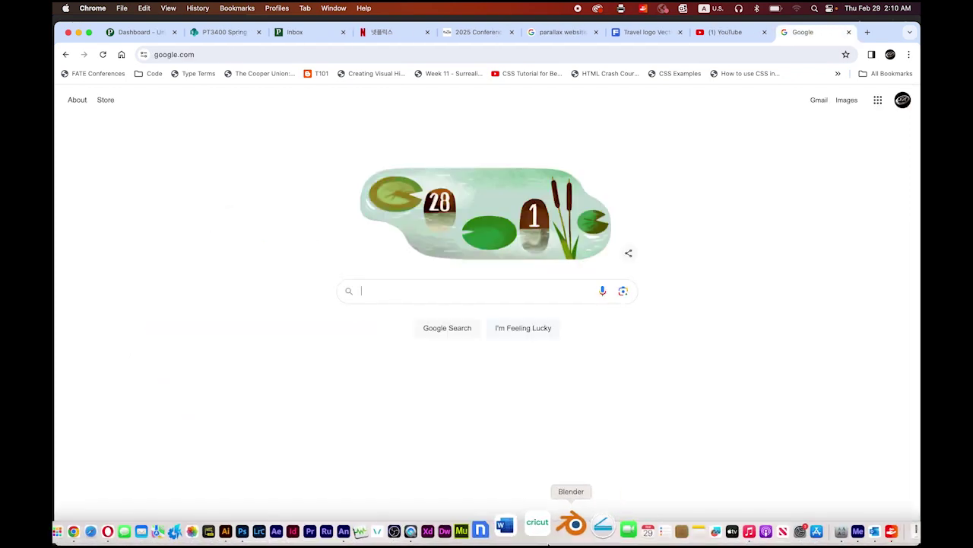
{"action": "left_click", "coordinate": [380, 531]}
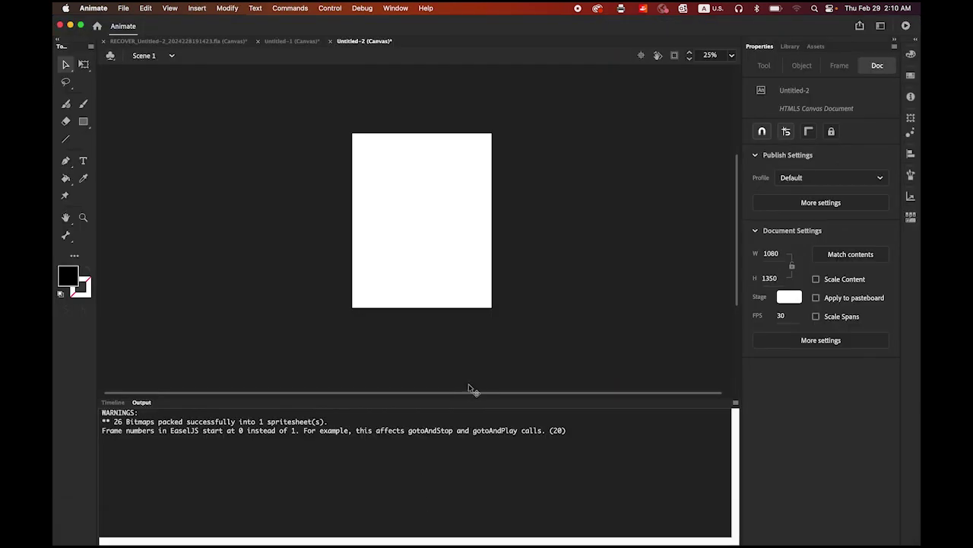
{"action": "left_click", "coordinate": [113, 401]}
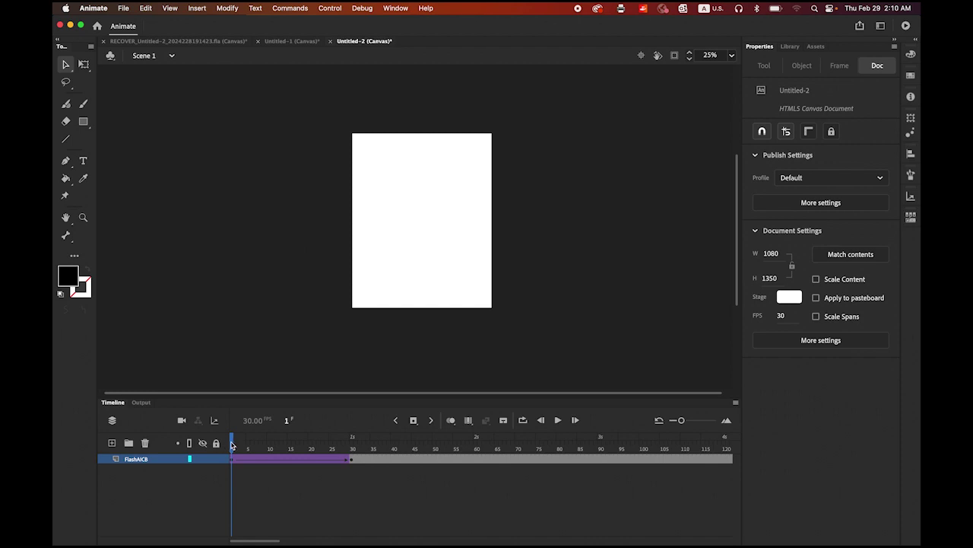
- Add a new layer, rename FlashAICB to 'globe' and the new Layer_2 to 'logo'
{"action": "left_click_drag", "start_coordinate": [229, 447], "coordinate": [352, 450]}
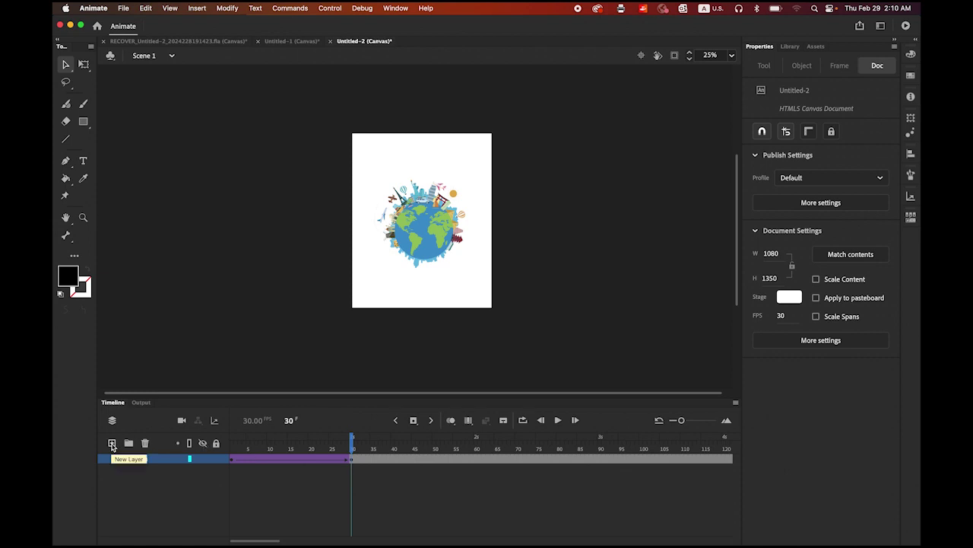
{"action": "left_click", "coordinate": [112, 443]}
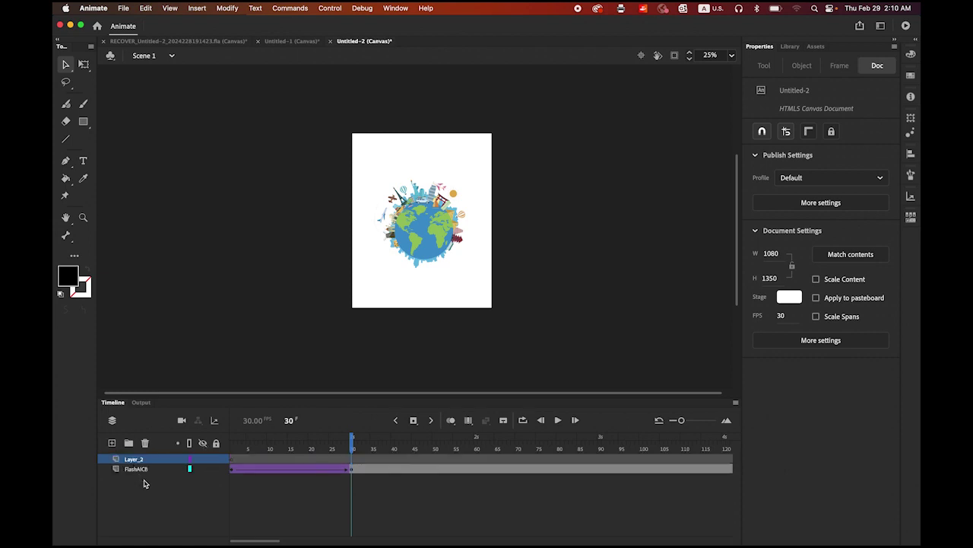
{"action": "double_click", "coordinate": [136, 469]}
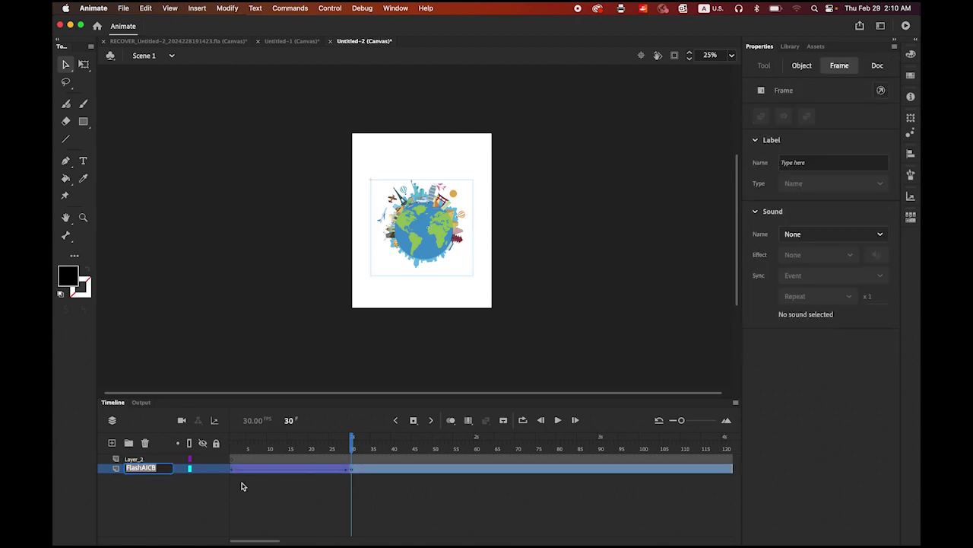
{"action": "type", "text": "globe"}
{"action": "key", "text": "Return"}
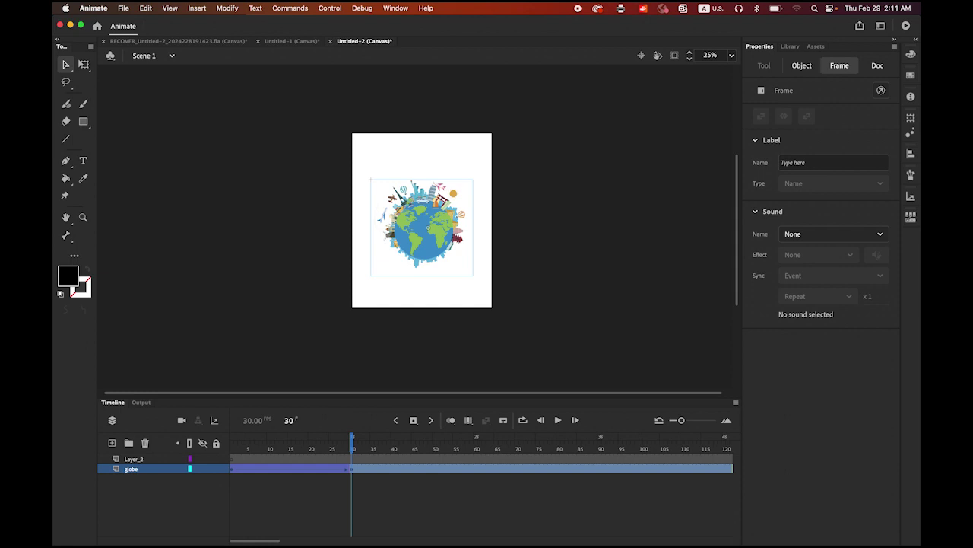
{"action": "double_click", "coordinate": [138, 459]}
{"action": "key", "text": "BackSpace"}
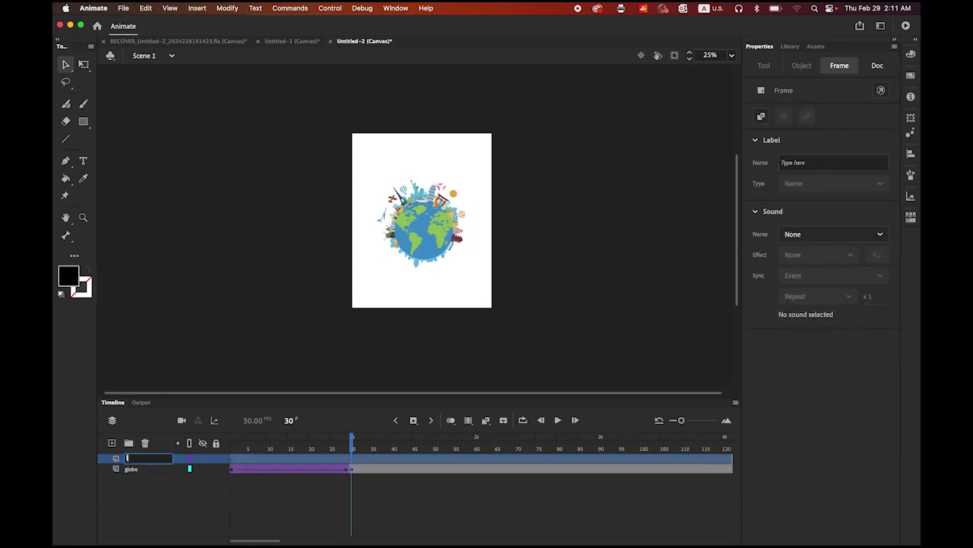
{"action": "key", "text": "Return"}
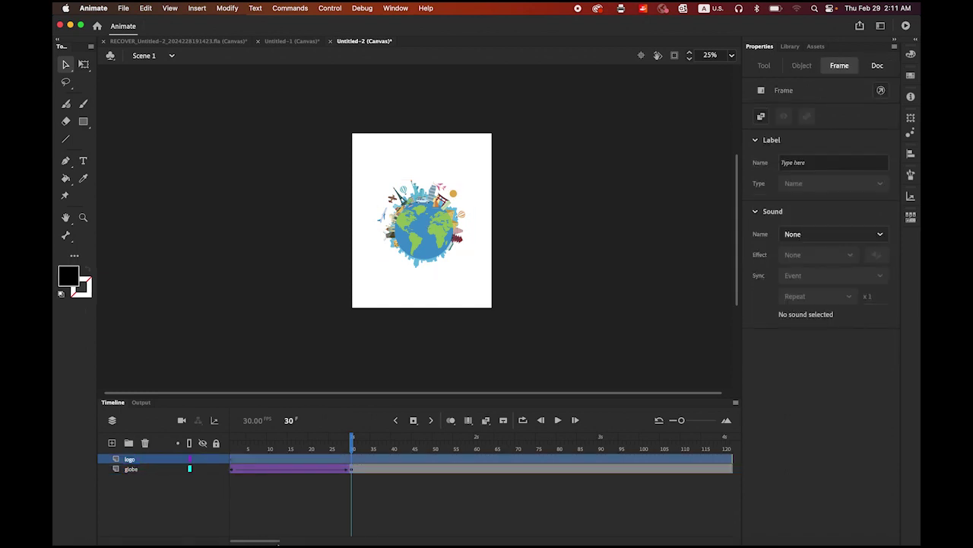
- Copy the pin logo from travel.ai in Illustrator and return to Animate
{"action": "left_click", "coordinate": [262, 520]}
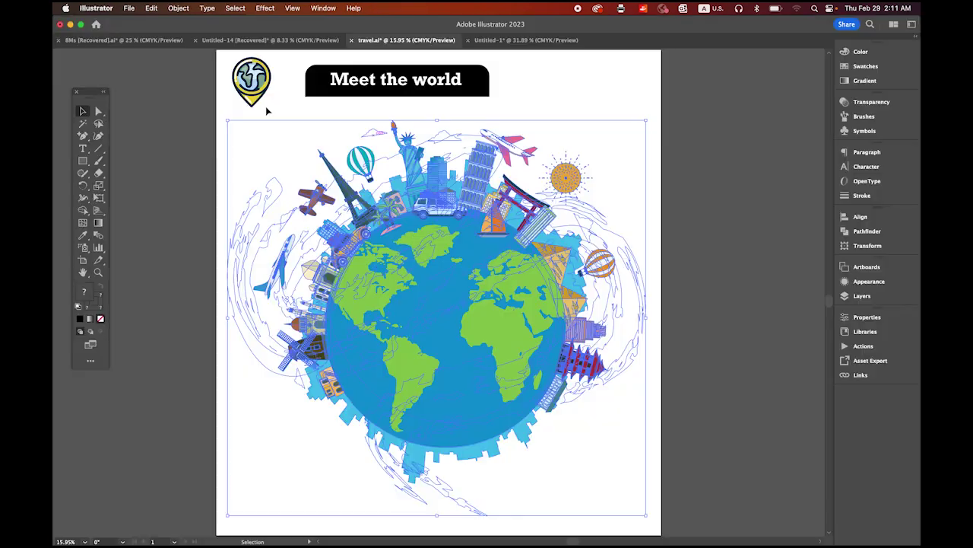
{"action": "left_click", "coordinate": [265, 90]}
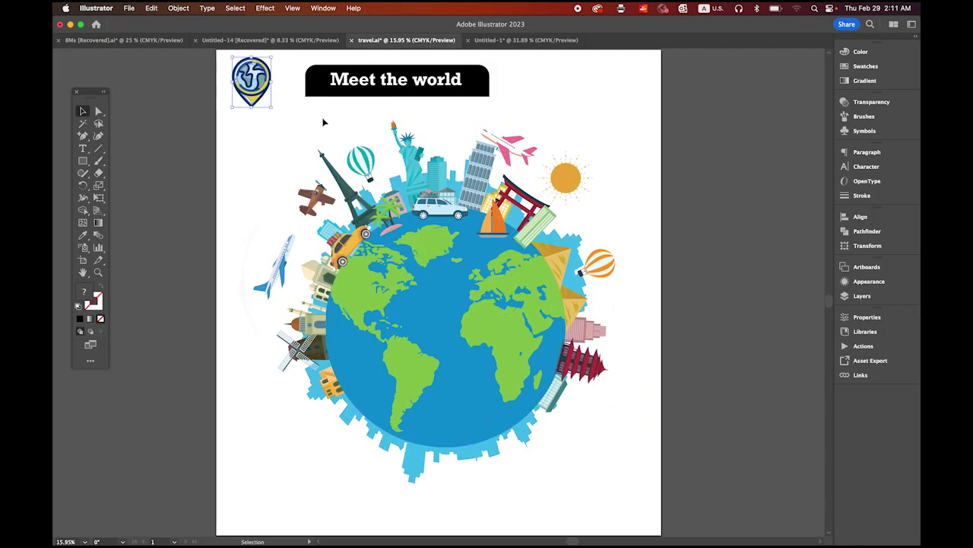
{"action": "right_click", "coordinate": [247, 79]}
{"action": "key", "text": "Escape"}
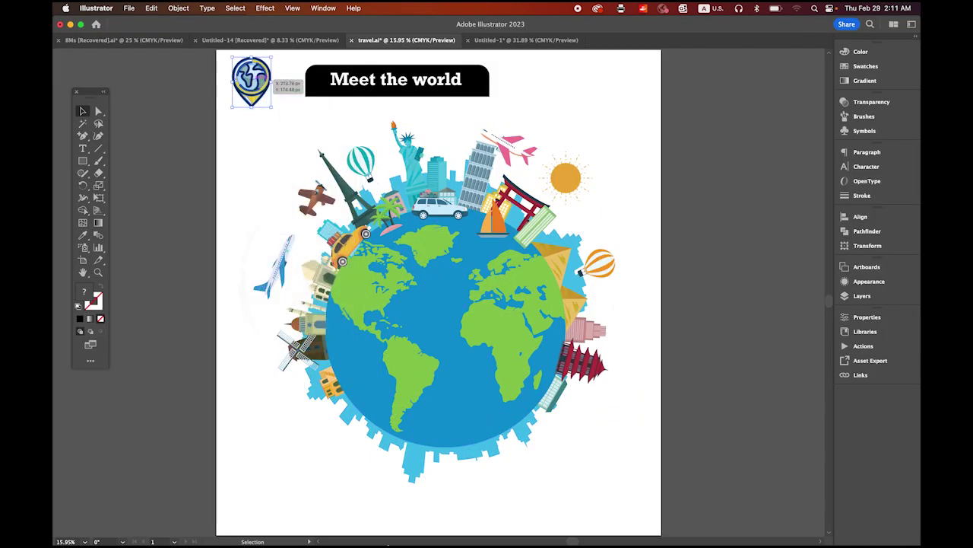
{"action": "left_click", "coordinate": [379, 524]}
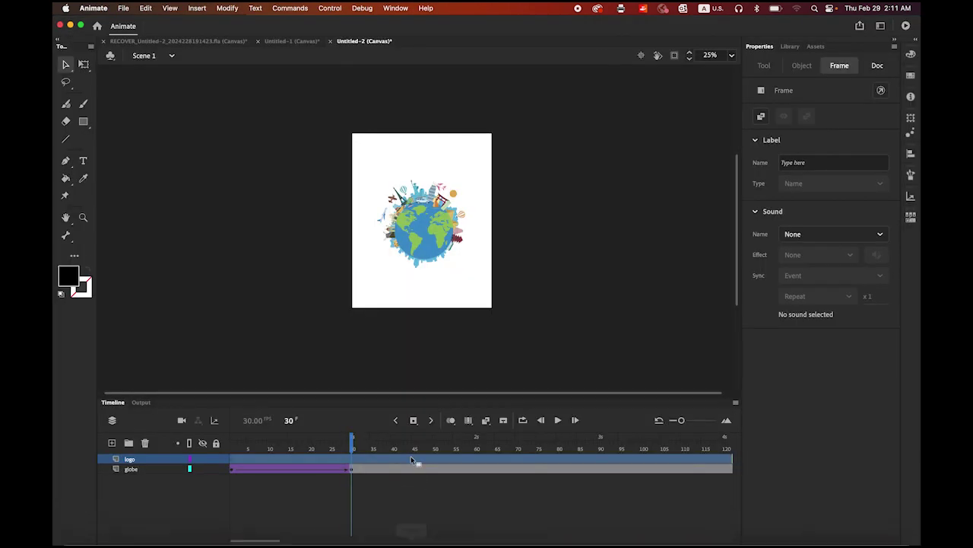
- Paste the copied pin logo as editable artwork at frame 30 of the logo layer
{"action": "left_click", "coordinate": [353, 462]}
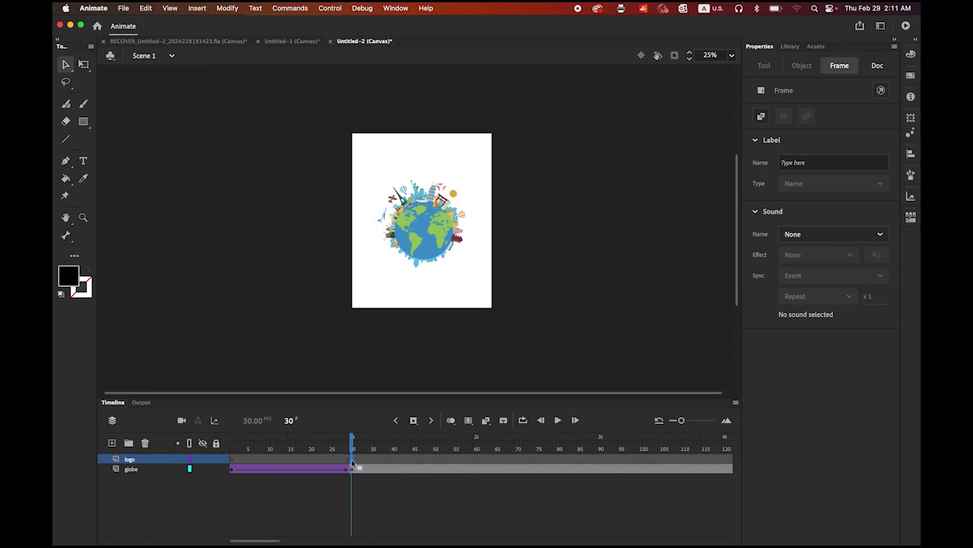
{"action": "left_click_drag", "start_coordinate": [353, 442], "coordinate": [336, 444]}
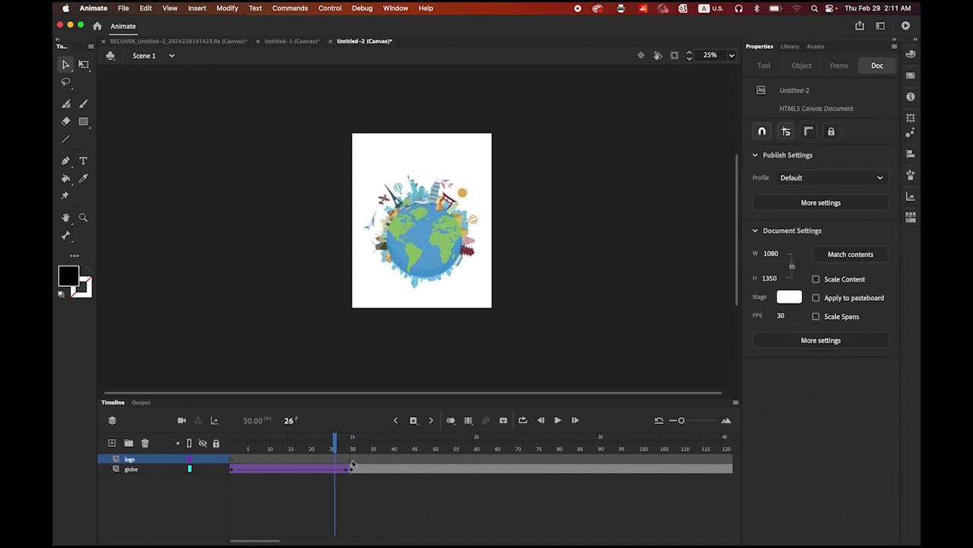
{"action": "left_click", "coordinate": [353, 464]}
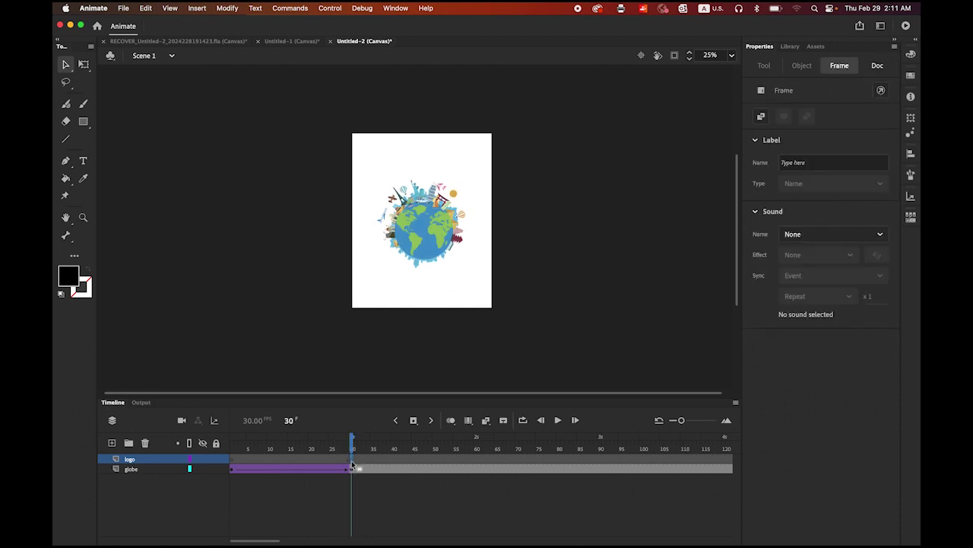
{"action": "left_click", "coordinate": [146, 11]}
{"action": "left_click", "coordinate": [181, 74]}
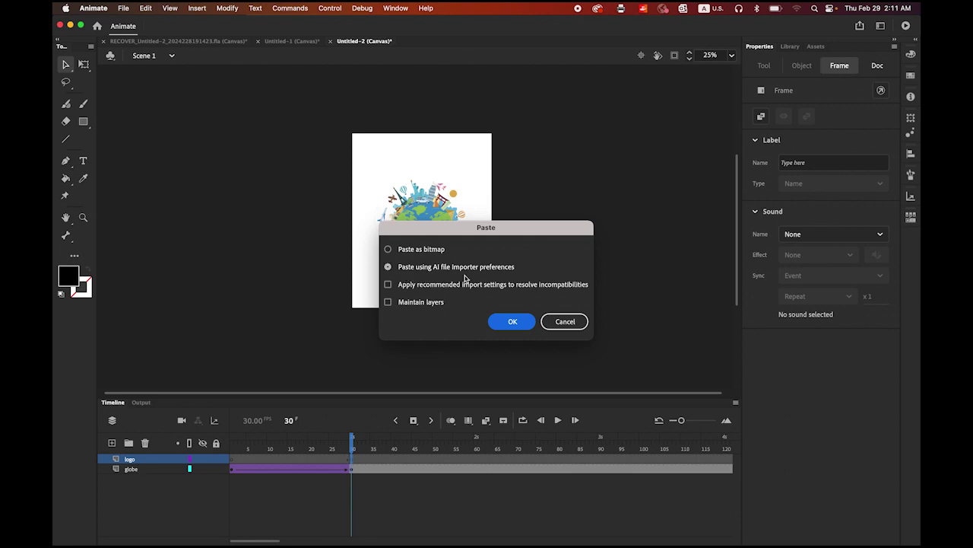
{"action": "left_click", "coordinate": [513, 323]}
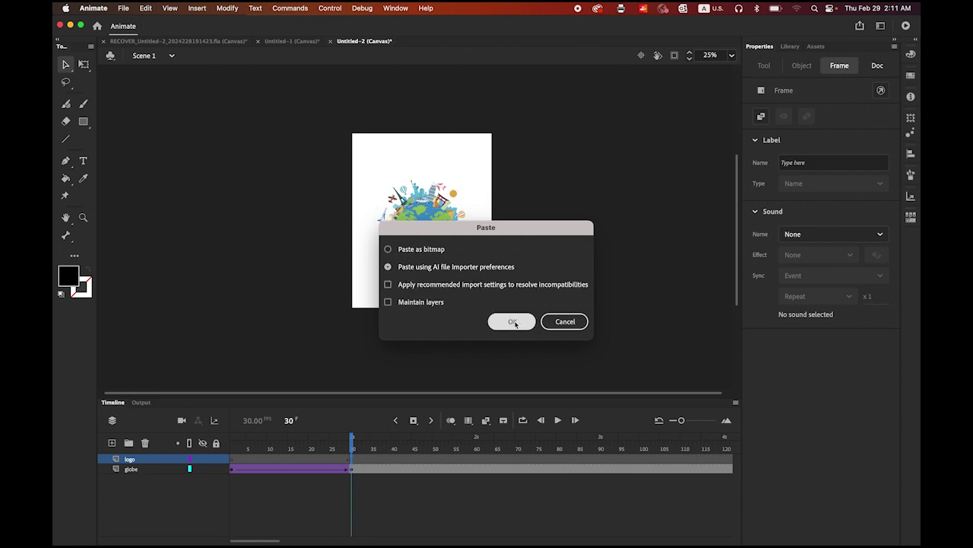
- Move the logo to the top of the stage and scale it to about 109 × 140 px
{"action": "left_click", "coordinate": [423, 238]}
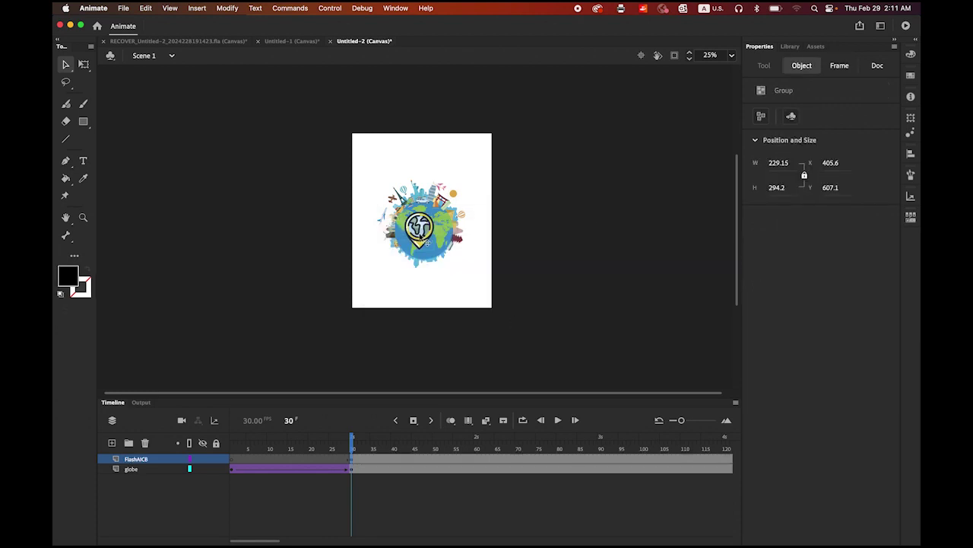
{"action": "left_click_drag", "start_coordinate": [426, 244], "coordinate": [427, 173]}
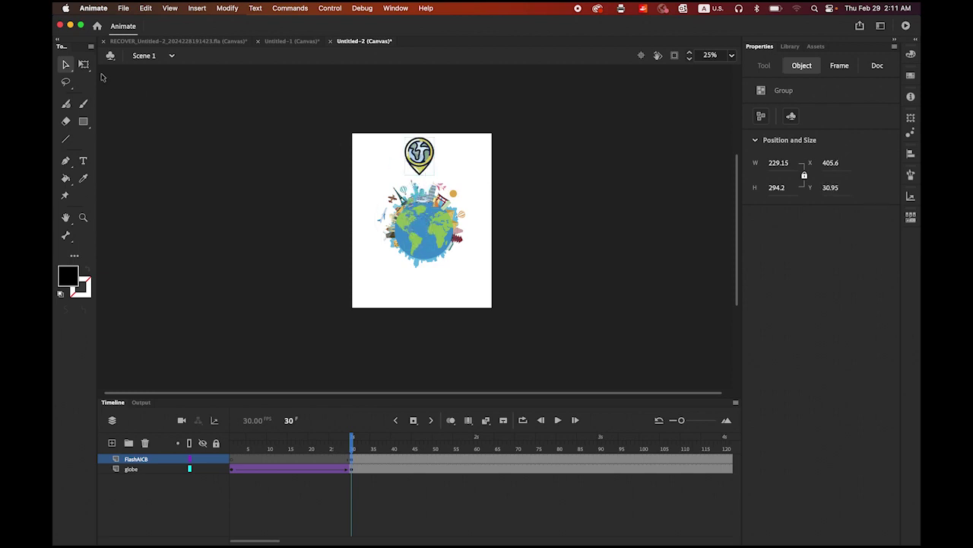
{"action": "left_click", "coordinate": [84, 64]}
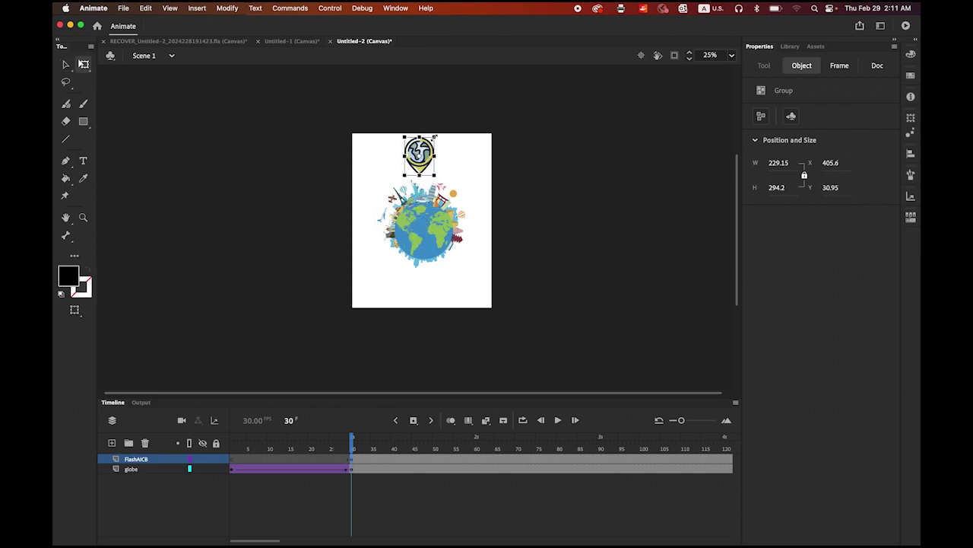
{"action": "left_click_drag", "start_coordinate": [434, 137], "coordinate": [429, 144]}
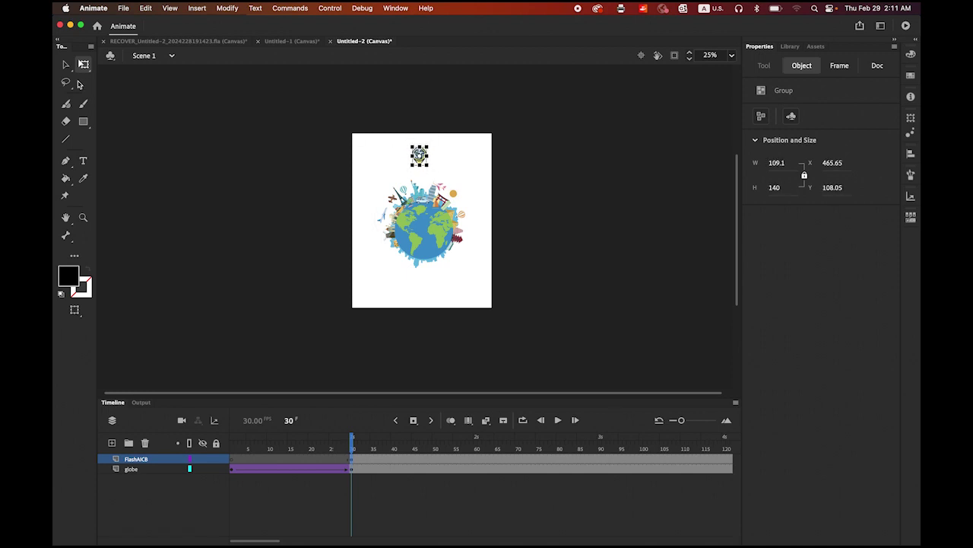
{"action": "left_click", "coordinate": [65, 65]}
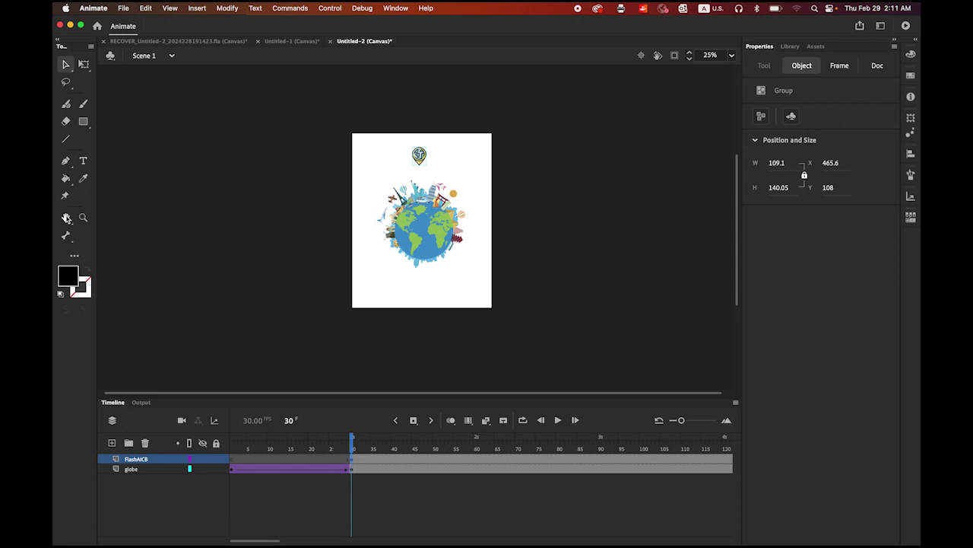
{"action": "double_click", "coordinate": [66, 217]}
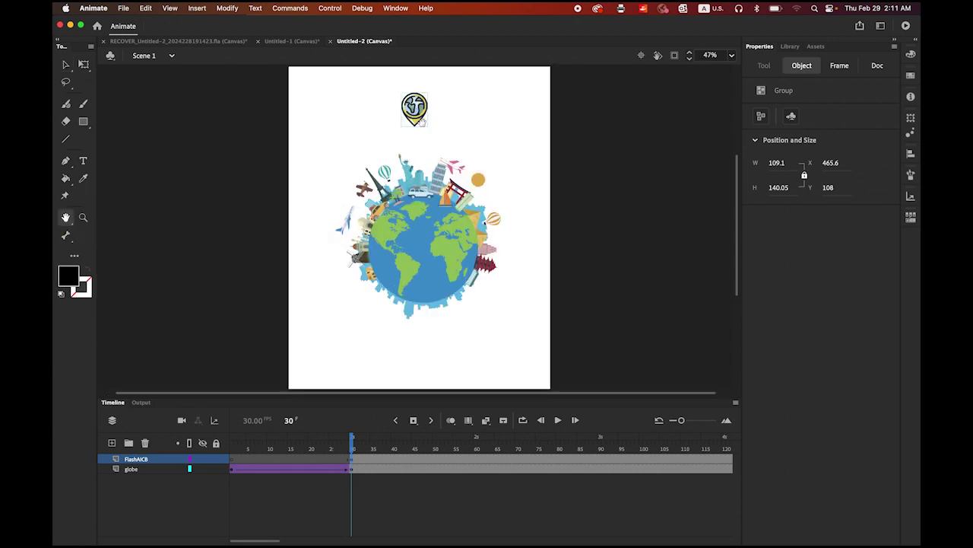
{"action": "left_click", "coordinate": [67, 66]}
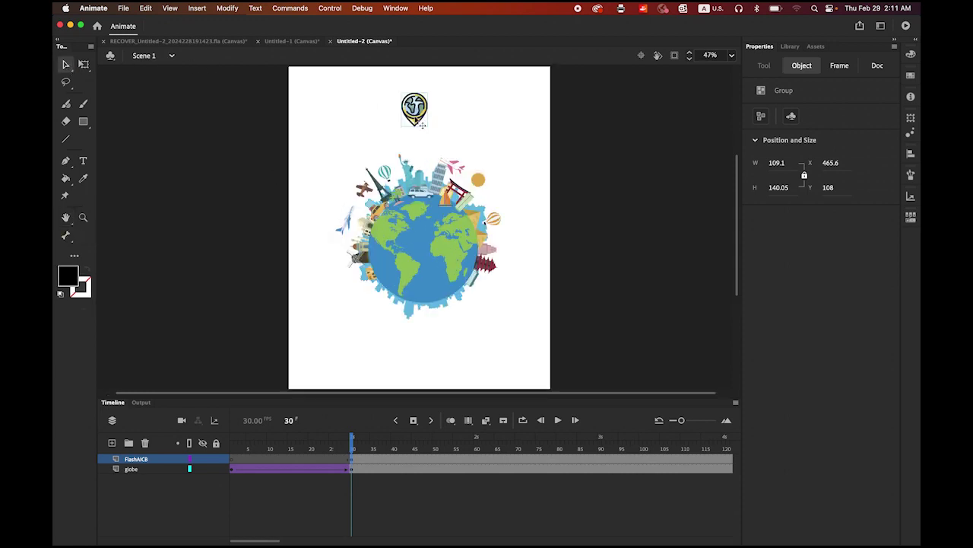
{"action": "left_click_drag", "start_coordinate": [424, 120], "coordinate": [420, 110]}
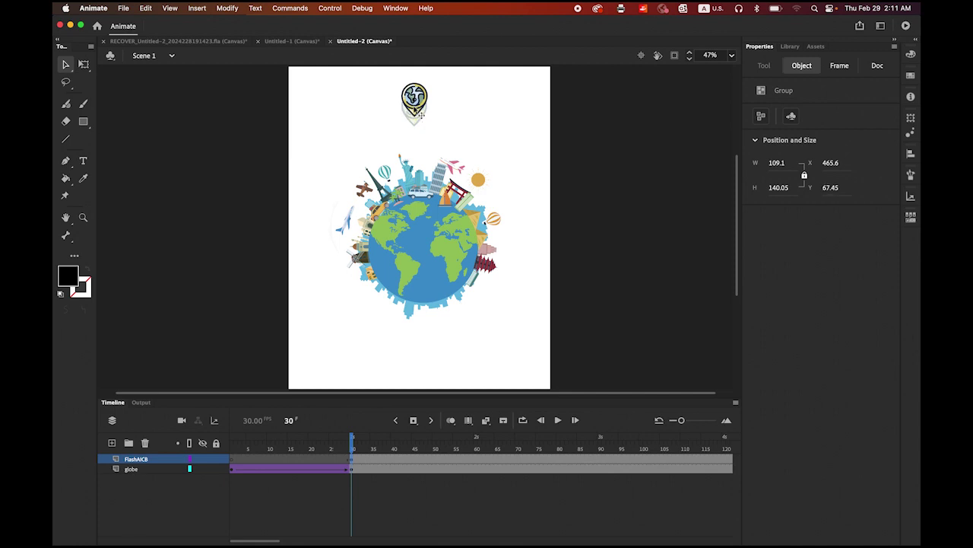
{"action": "left_click", "coordinate": [635, 251]}
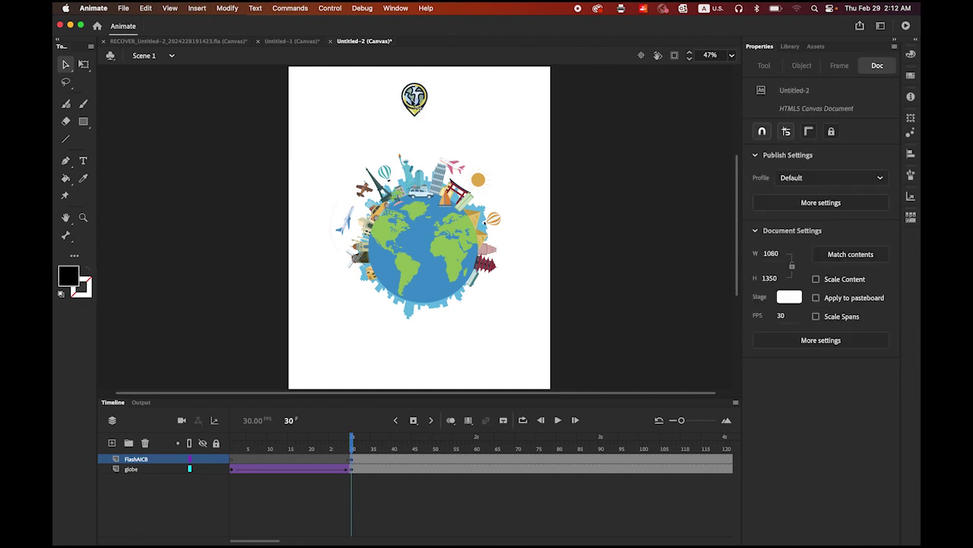
{"action": "left_click", "coordinate": [416, 108]}
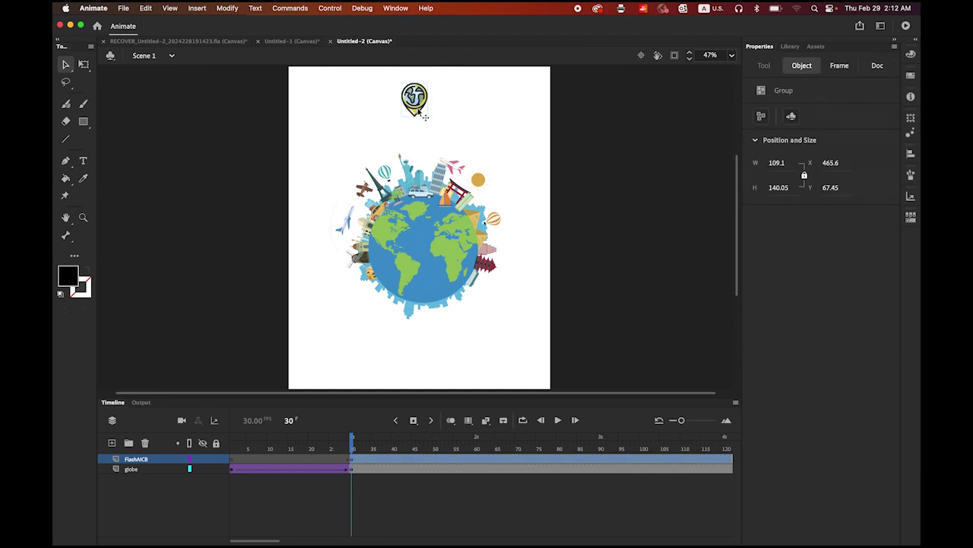
- Convert the pin logo into a Movie Clip symbol named 'logo' and show the Library
{"action": "left_click", "coordinate": [791, 116]}
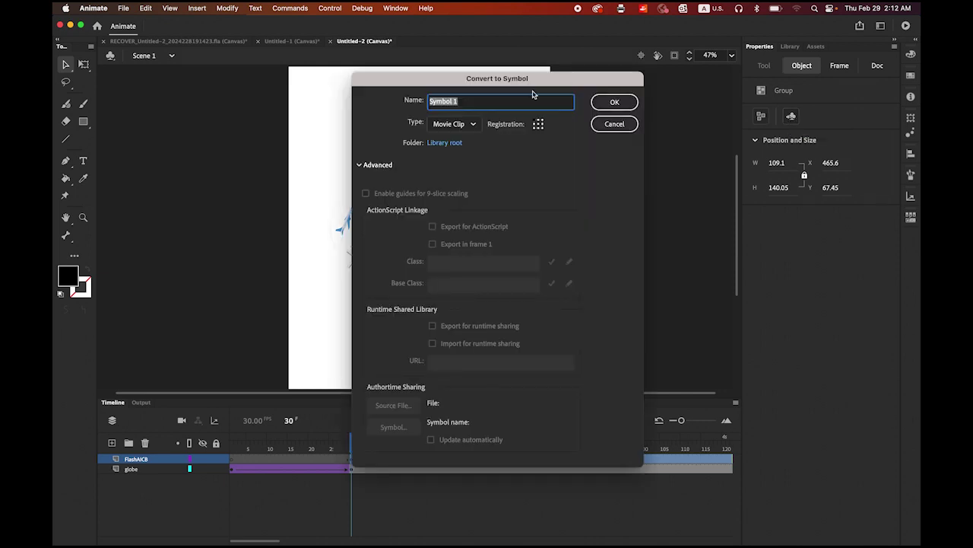
{"action": "type", "text": "logo"}
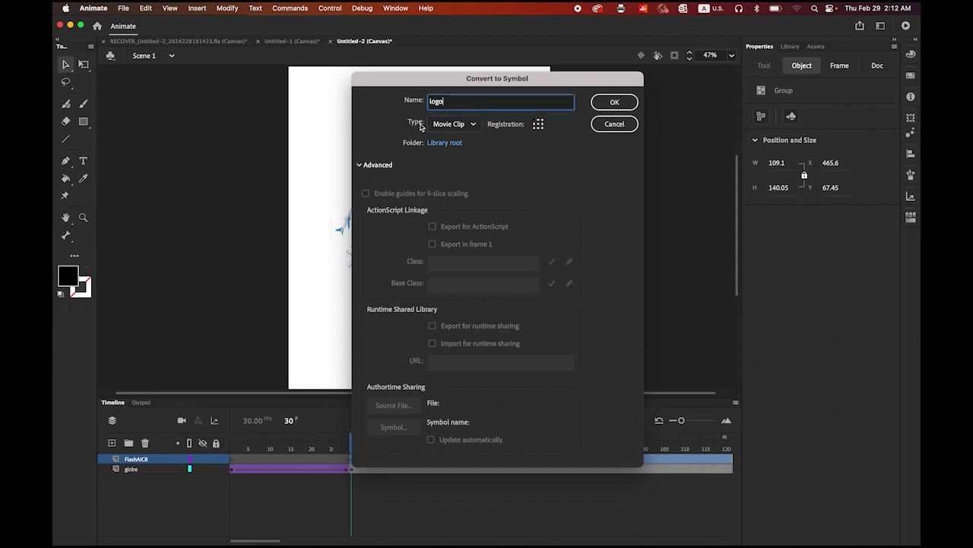
{"action": "left_click", "coordinate": [450, 125]}
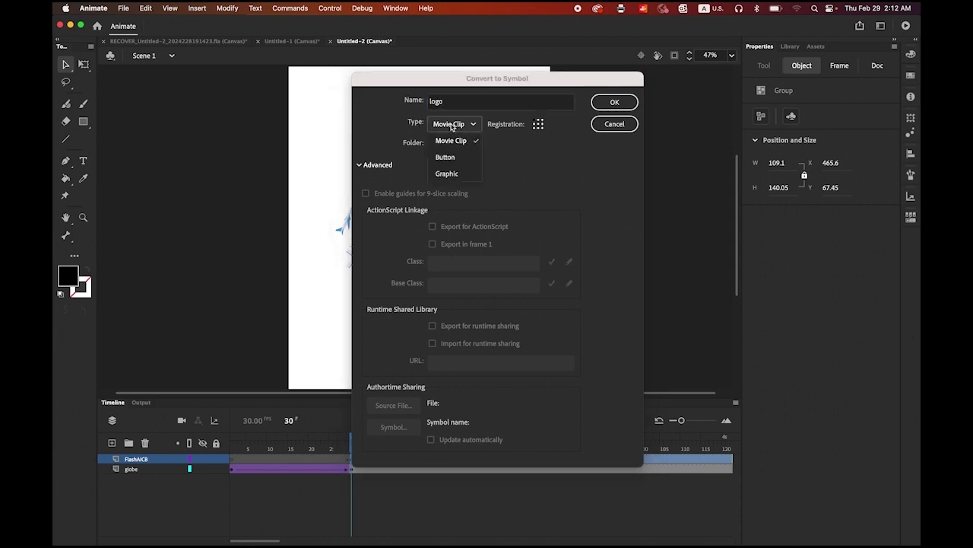
{"action": "left_click", "coordinate": [449, 124]}
{"action": "left_click", "coordinate": [619, 102]}
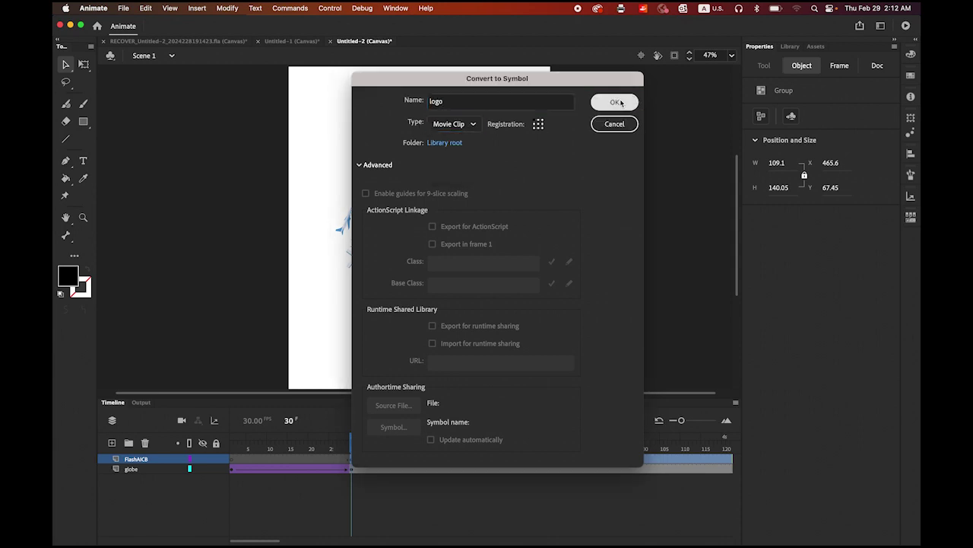
{"action": "left_click", "coordinate": [790, 46]}
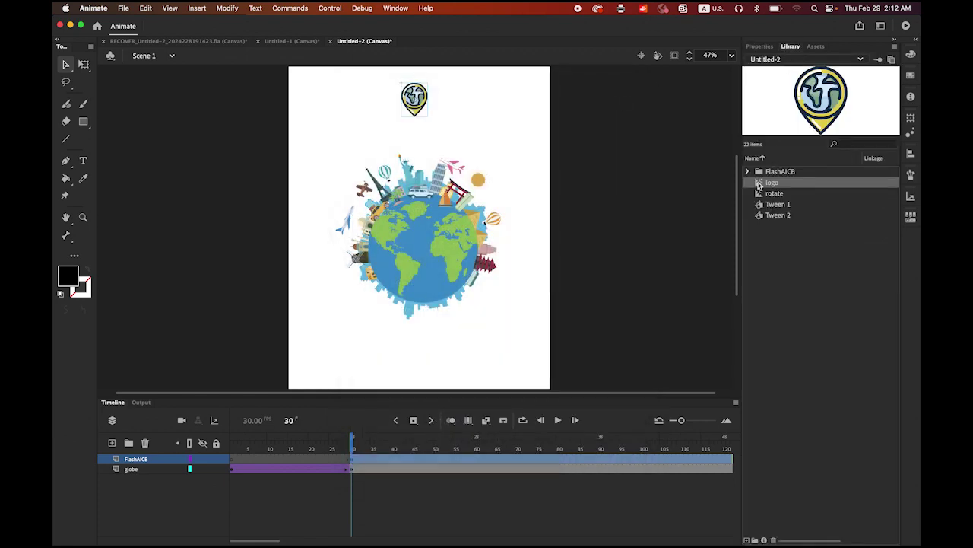
- Inside the logo symbol, add keyframes at frames 15 and 30
{"action": "double_click", "coordinate": [768, 183]}
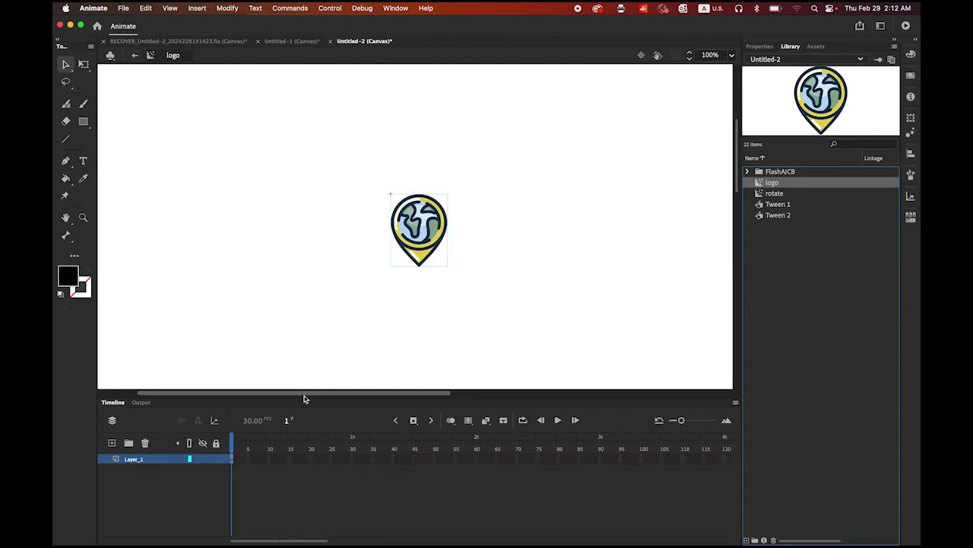
{"action": "left_click", "coordinate": [289, 458]}
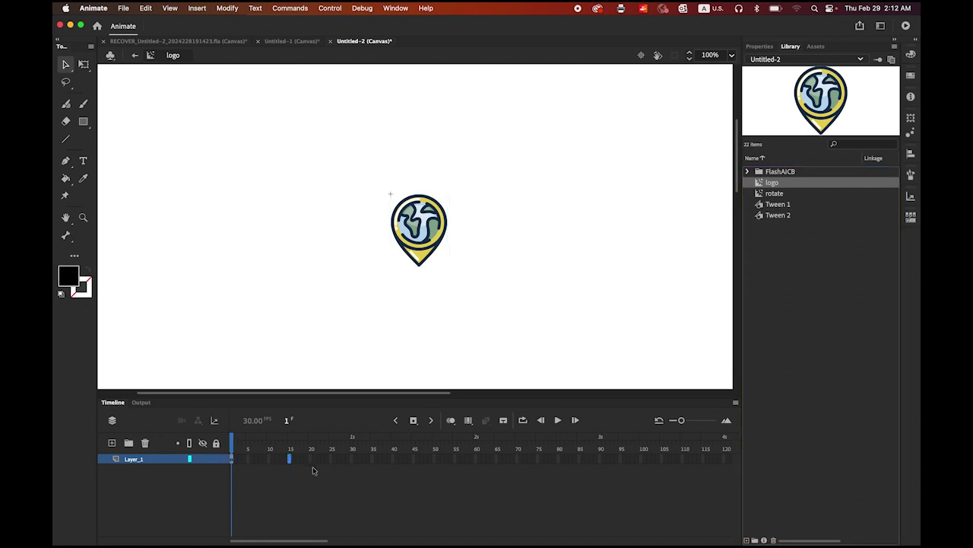
{"action": "left_click", "coordinate": [414, 420]}
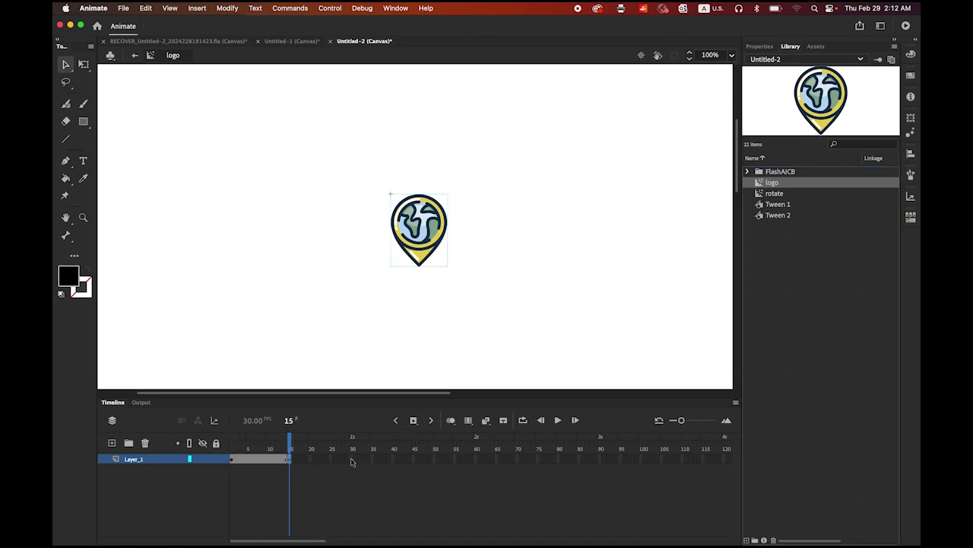
{"action": "left_click", "coordinate": [351, 458]}
{"action": "left_click", "coordinate": [414, 421]}
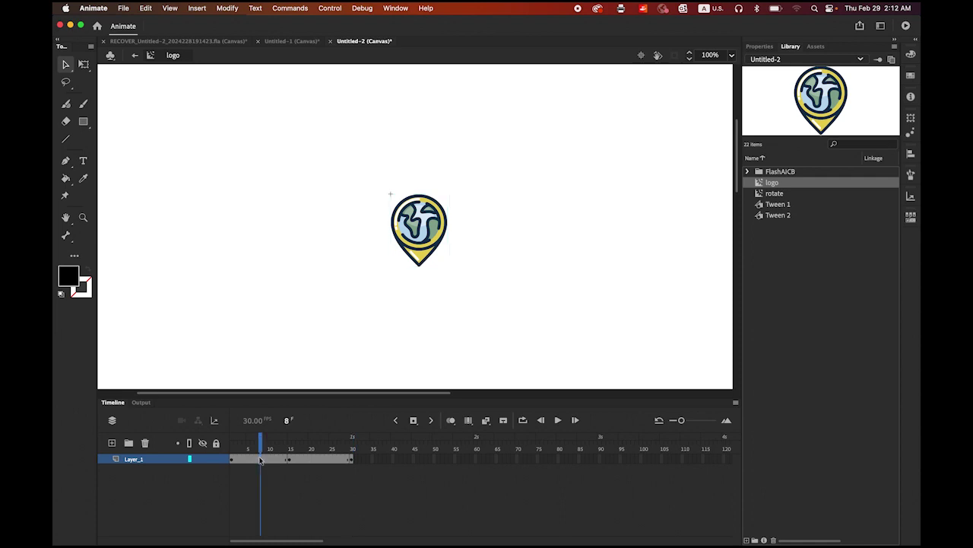
- Create classic tweens across frames 1–15 and 15–30
{"action": "right_click", "coordinate": [259, 459]}
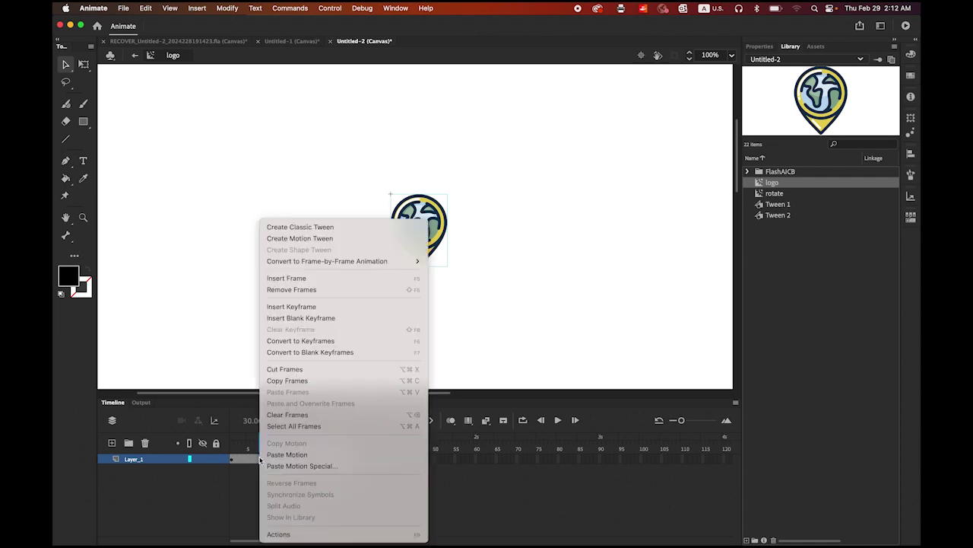
{"action": "left_click", "coordinate": [329, 227]}
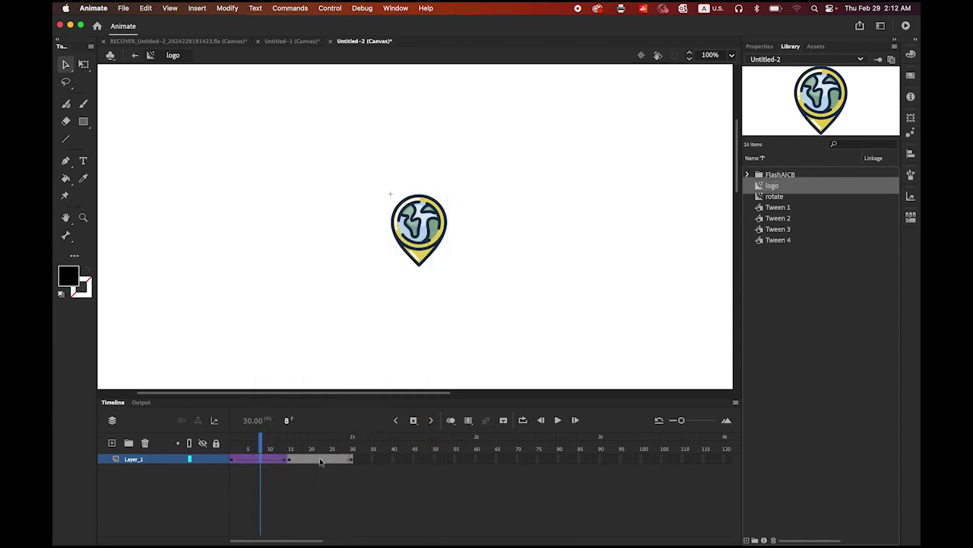
{"action": "left_click", "coordinate": [319, 460]}
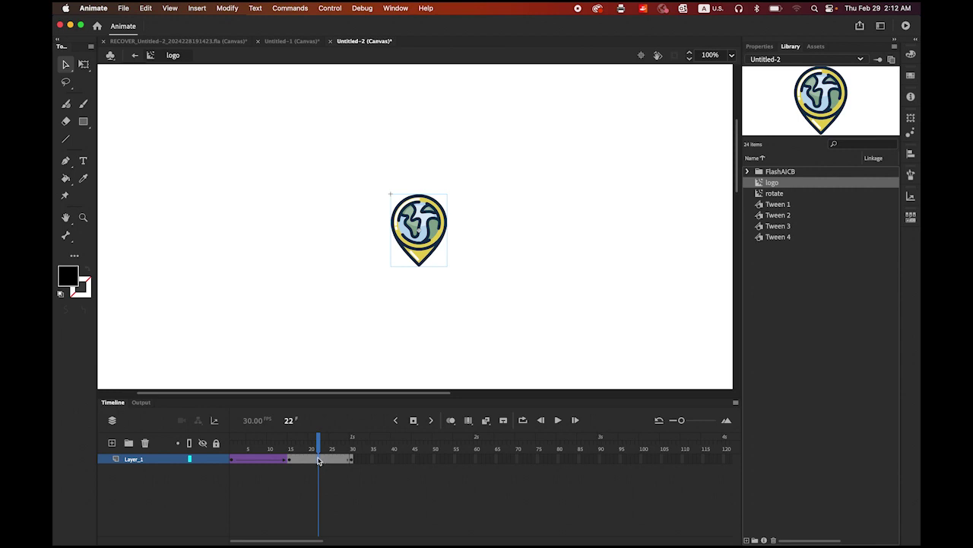
{"action": "right_click", "coordinate": [318, 460]}
{"action": "left_click", "coordinate": [389, 228]}
{"action": "left_click_drag", "start_coordinate": [318, 442], "coordinate": [292, 444]}
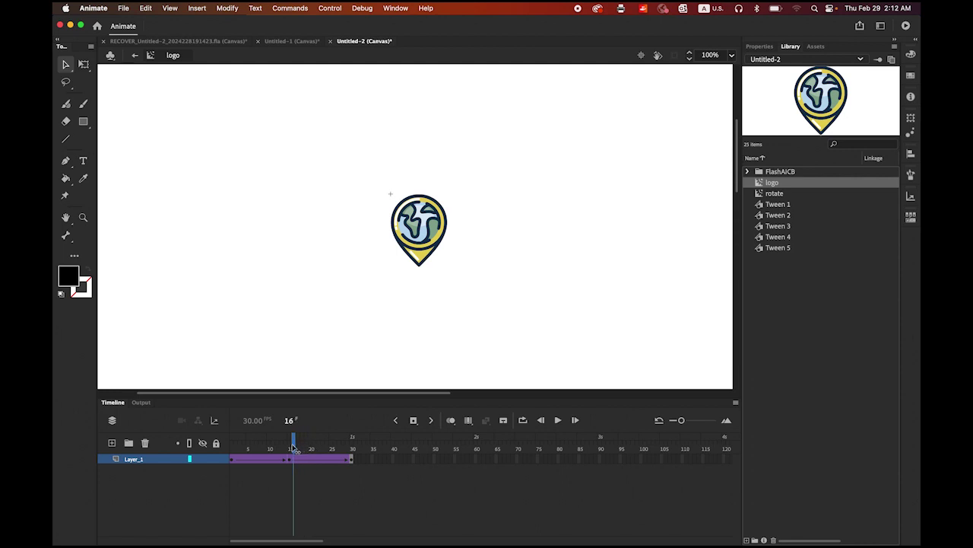
{"action": "left_click", "coordinate": [292, 462]}
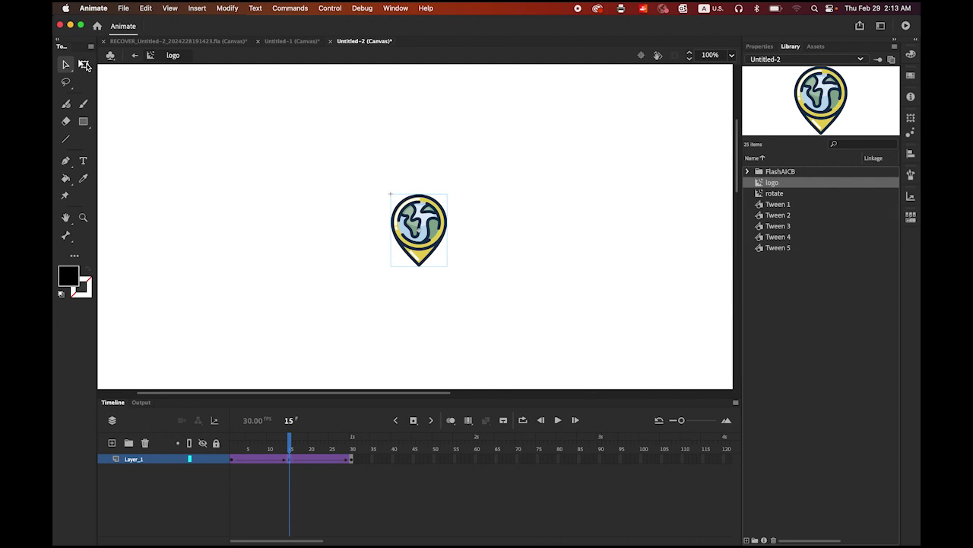
- Enlarge the logo at frame 15 with Free Transform and play back the pulse
{"action": "left_click", "coordinate": [83, 65]}
{"action": "left_click", "coordinate": [439, 263]}
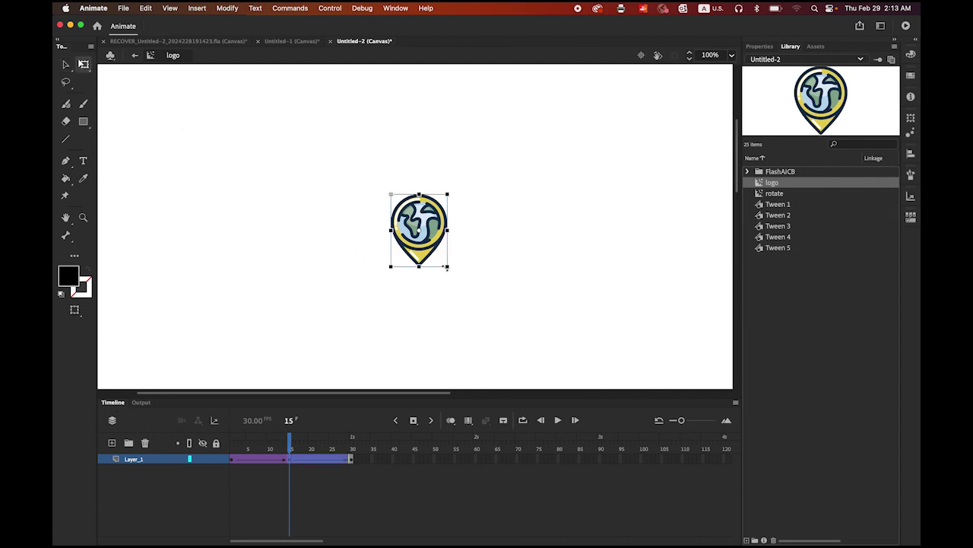
{"action": "left_click_drag", "start_coordinate": [450, 267], "coordinate": [459, 277]}
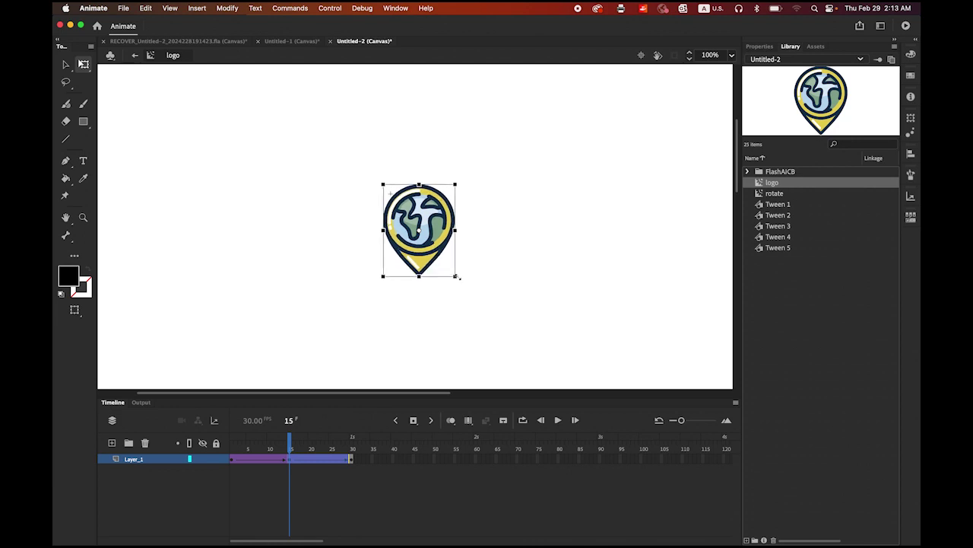
{"action": "left_click_drag", "start_coordinate": [290, 445], "coordinate": [203, 445]}
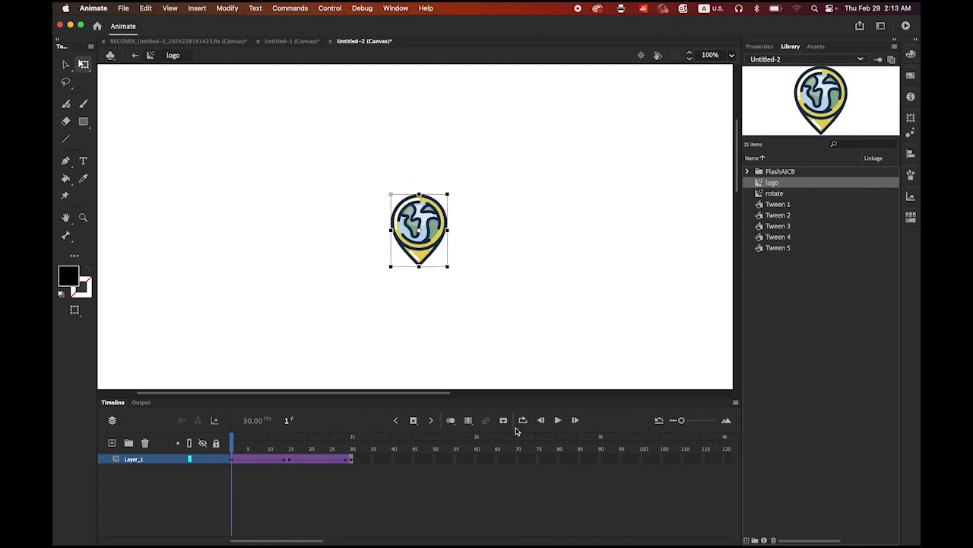
{"action": "left_click", "coordinate": [559, 420]}
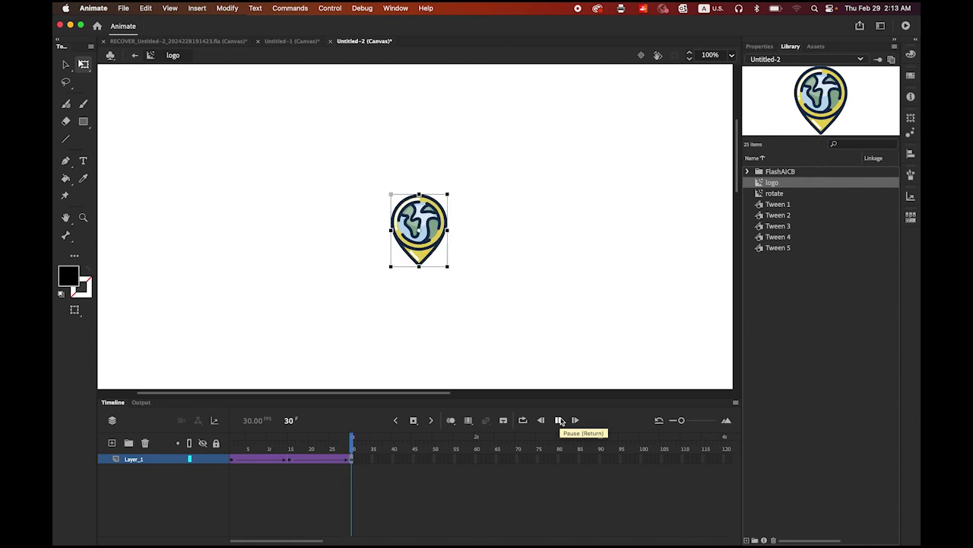
- Return to Scene 1 and rename the FlashAICB layer to 'logo'
{"action": "left_click", "coordinate": [135, 58]}
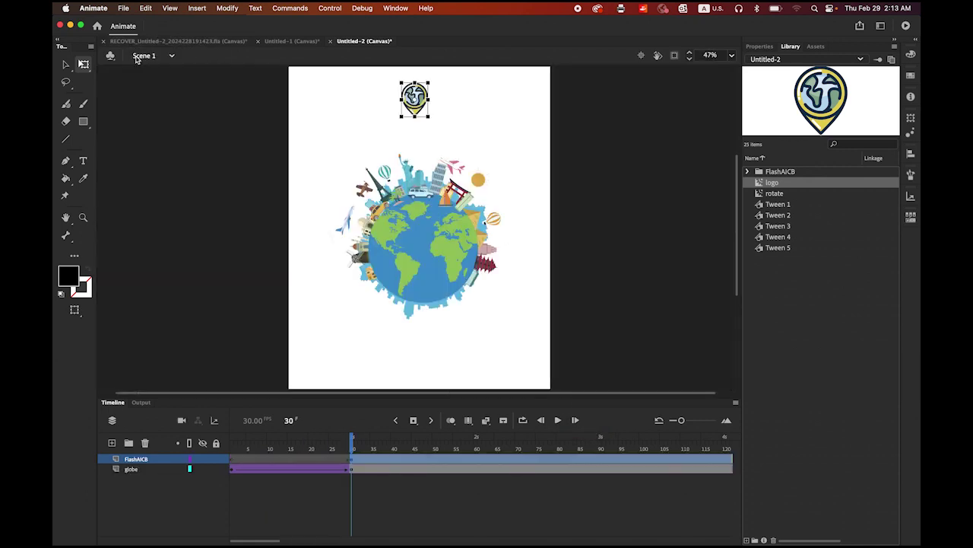
{"action": "left_click", "coordinate": [67, 64]}
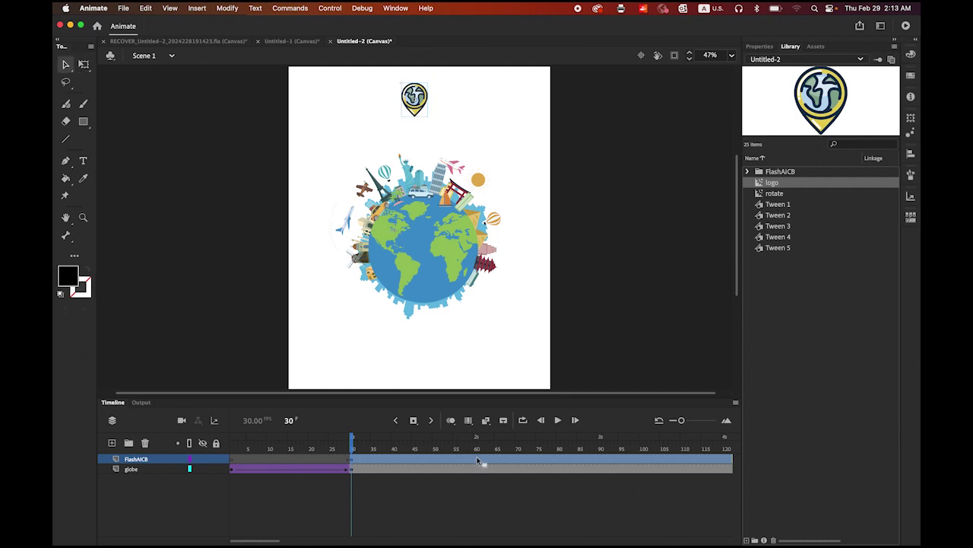
{"action": "left_click", "coordinate": [478, 459]}
{"action": "left_click", "coordinate": [478, 458]}
{"action": "double_click", "coordinate": [134, 458]}
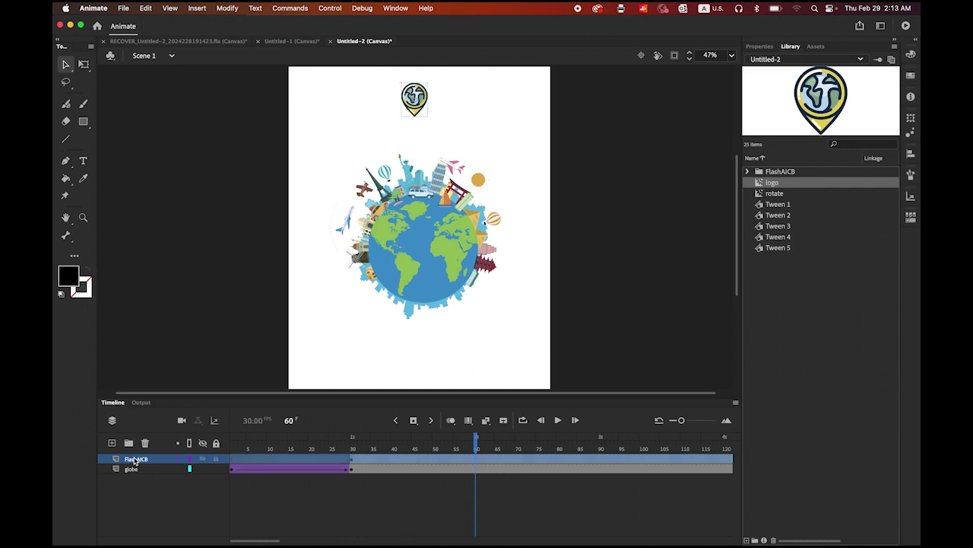
{"action": "type", "text": "logo"}
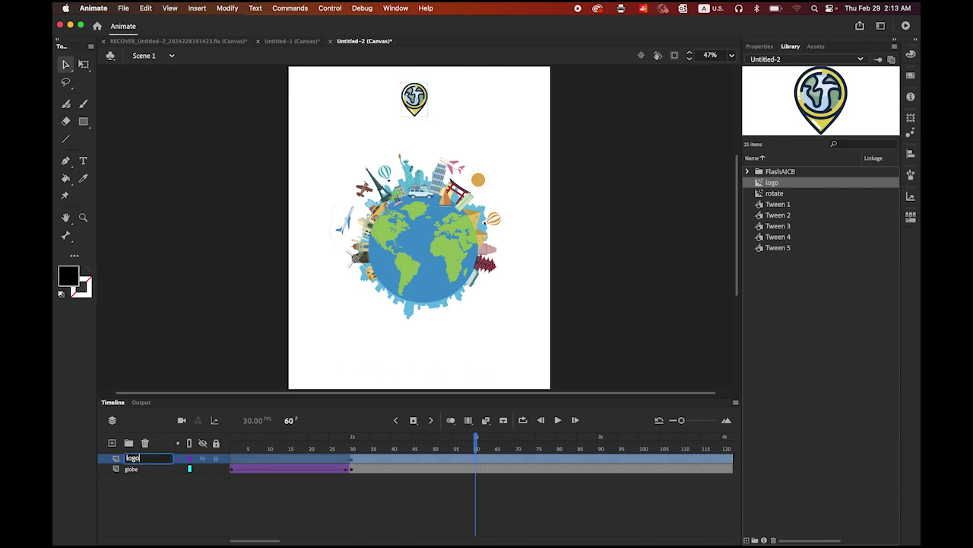
{"action": "key", "text": "Return"}
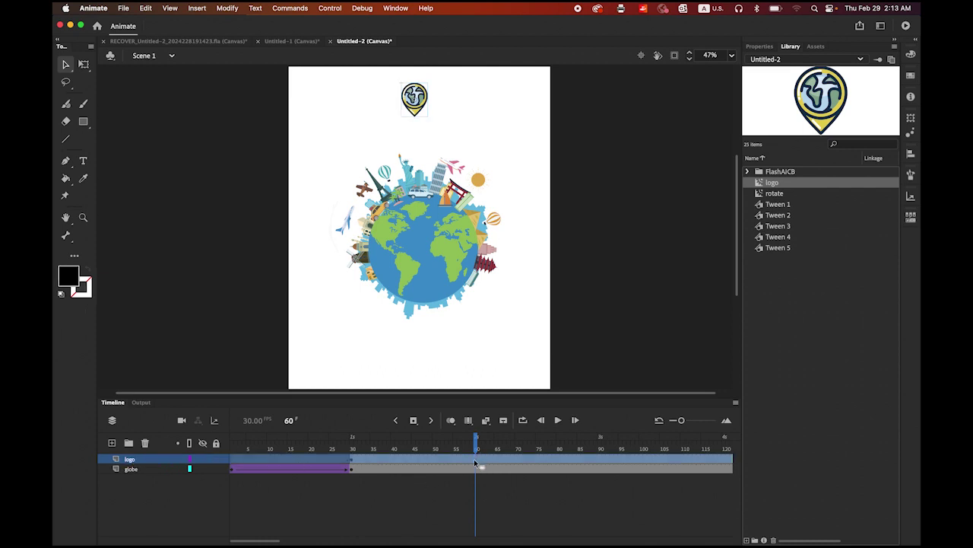
- Add a keyframe at frame 60 on the logo layer and apply a classic tween
{"action": "left_click", "coordinate": [414, 421]}
{"action": "right_click", "coordinate": [410, 456]}
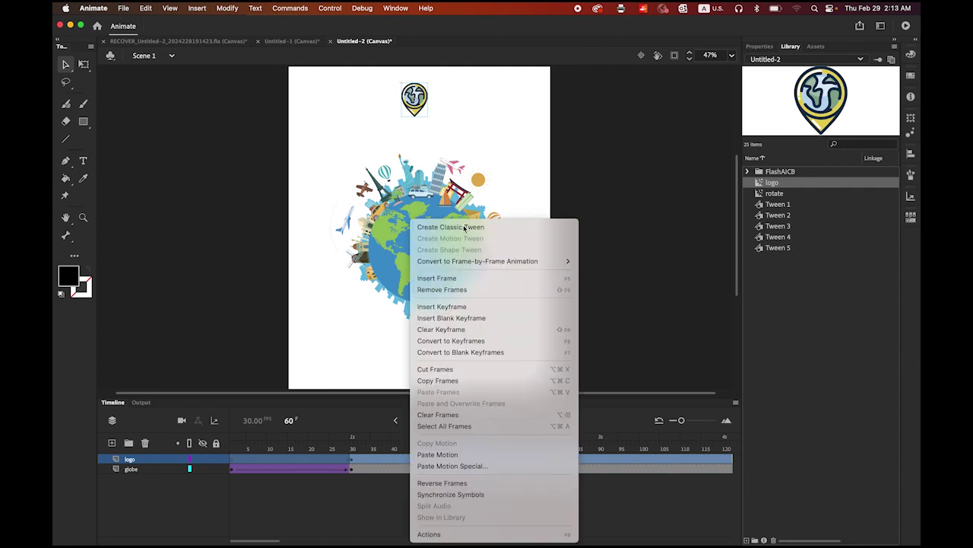
{"action": "left_click", "coordinate": [464, 226]}
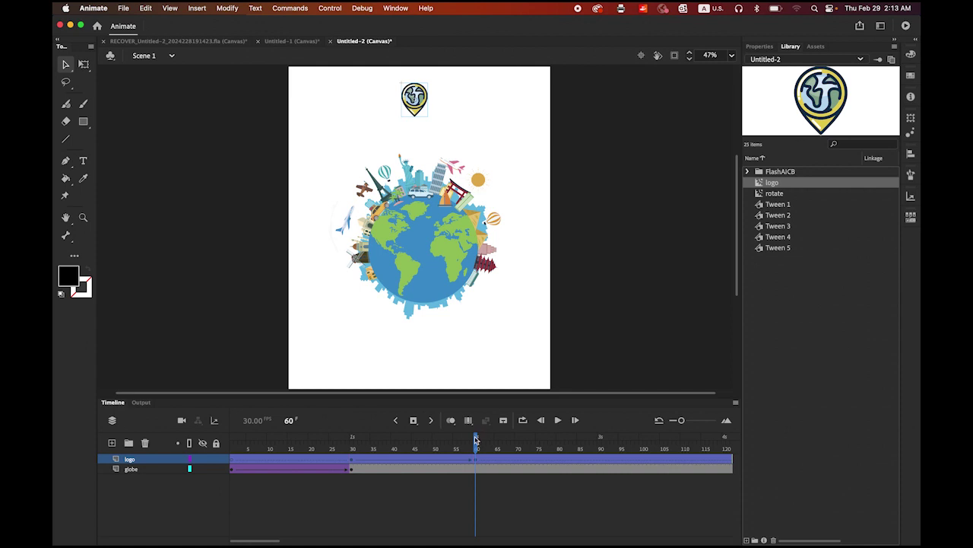
{"action": "left_click_drag", "start_coordinate": [476, 441], "coordinate": [353, 465]}
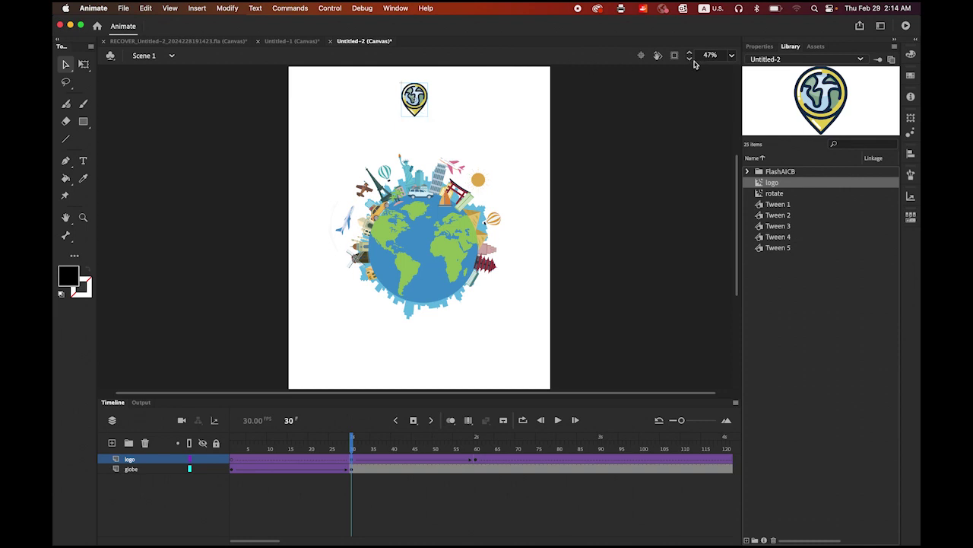
- Set the logo instance's Color Effect to Alpha 0% at frame 30
{"action": "left_click", "coordinate": [759, 47]}
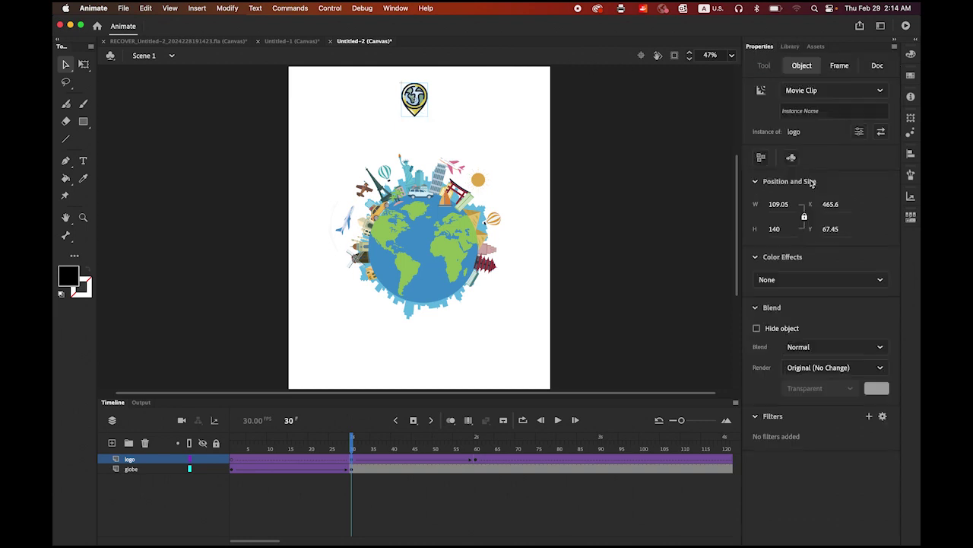
{"action": "left_click", "coordinate": [880, 280]}
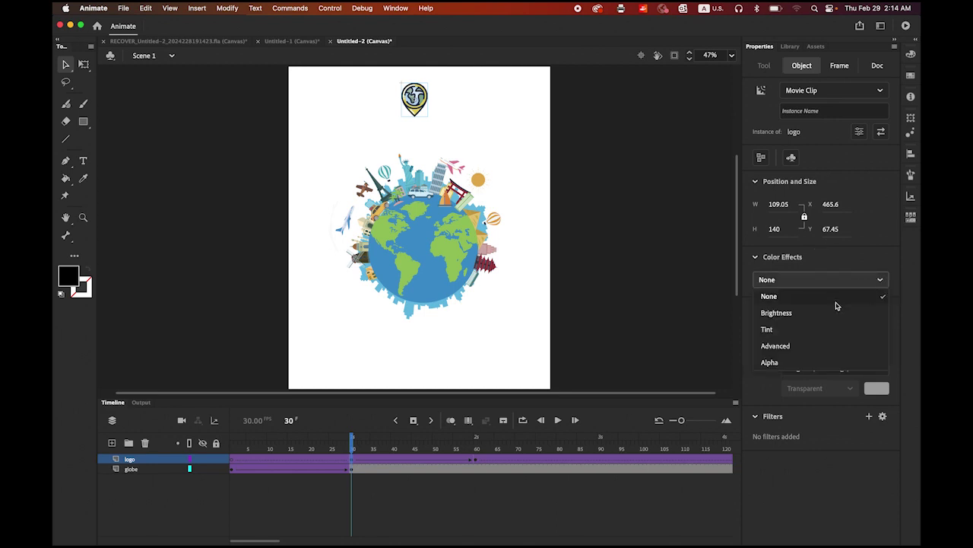
{"action": "left_click", "coordinate": [801, 362]}
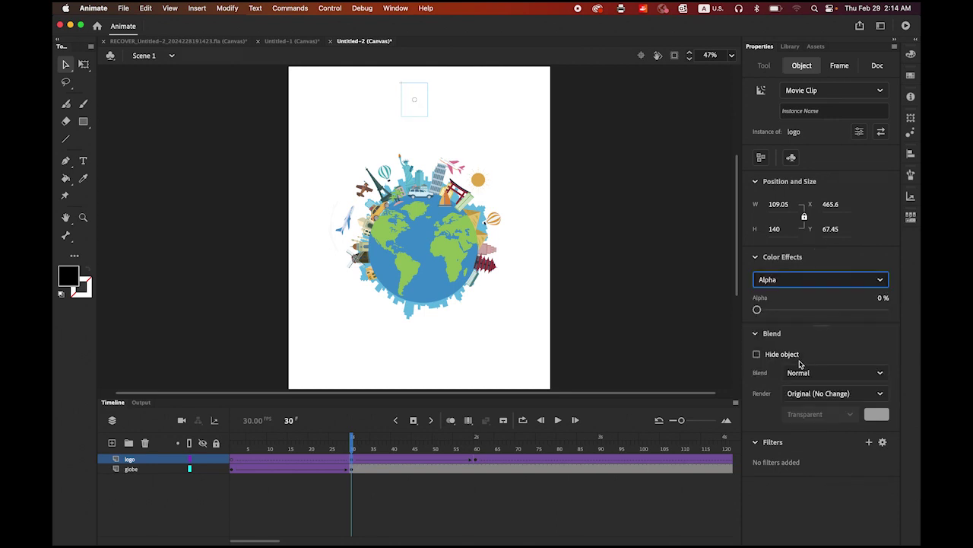
{"action": "left_click", "coordinate": [622, 286]}
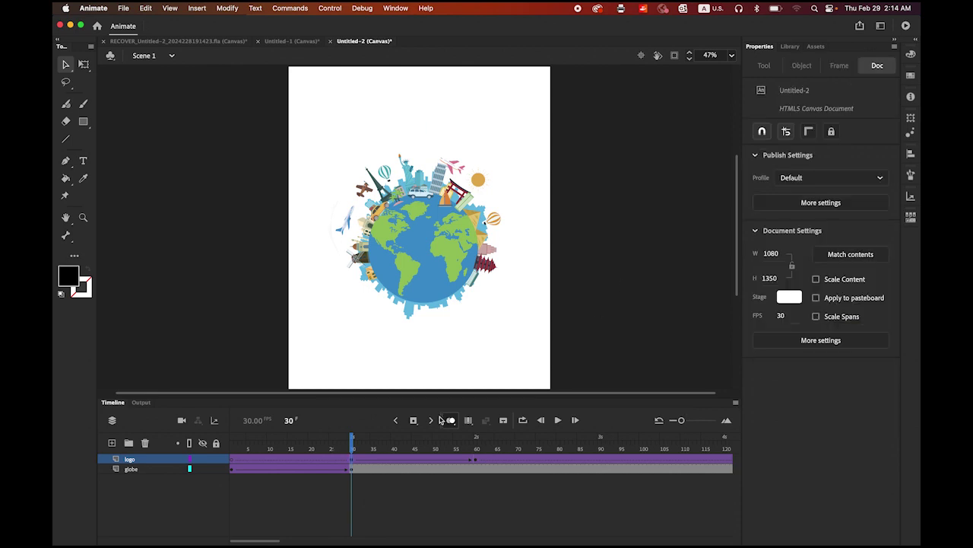
- Preview the animation up to the logo appearing, then rewind to frame 1
{"action": "left_click_drag", "start_coordinate": [372, 449], "coordinate": [455, 462]}
{"action": "left_click", "coordinate": [232, 448]}
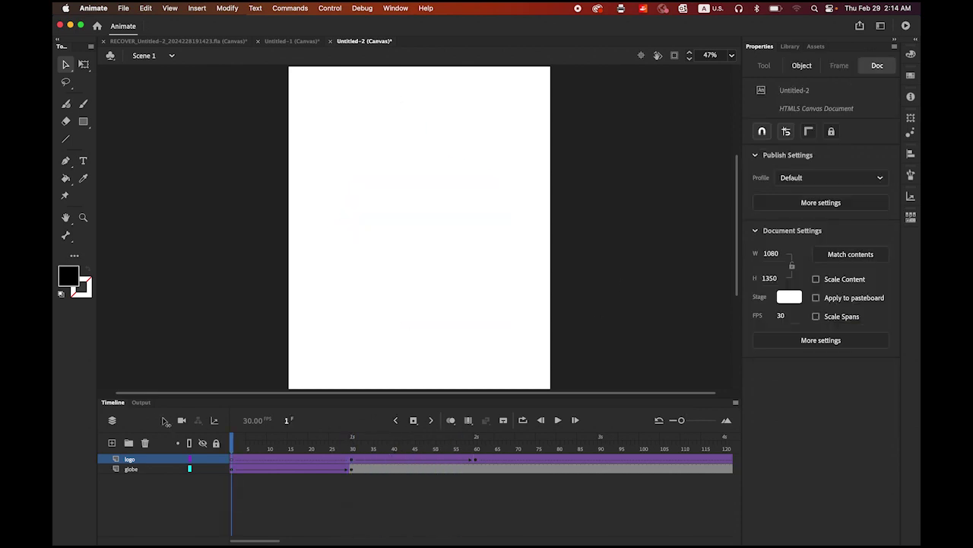
{"action": "left_click", "coordinate": [329, 8]}
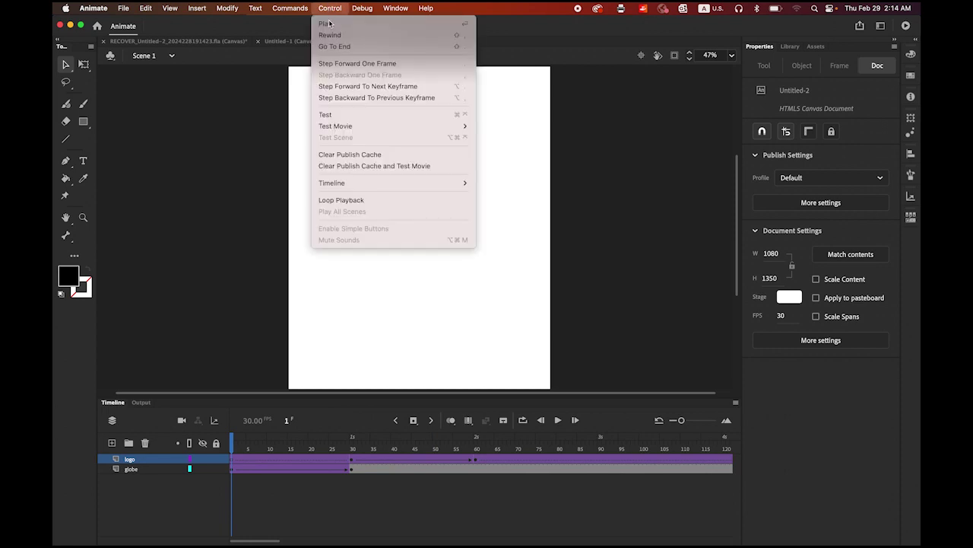
- Test the movie In Browser, watch the Untitled-2 preview, then close its tab
{"action": "mouse_move", "coordinate": [354, 125]}
{"action": "left_click", "coordinate": [514, 139]}
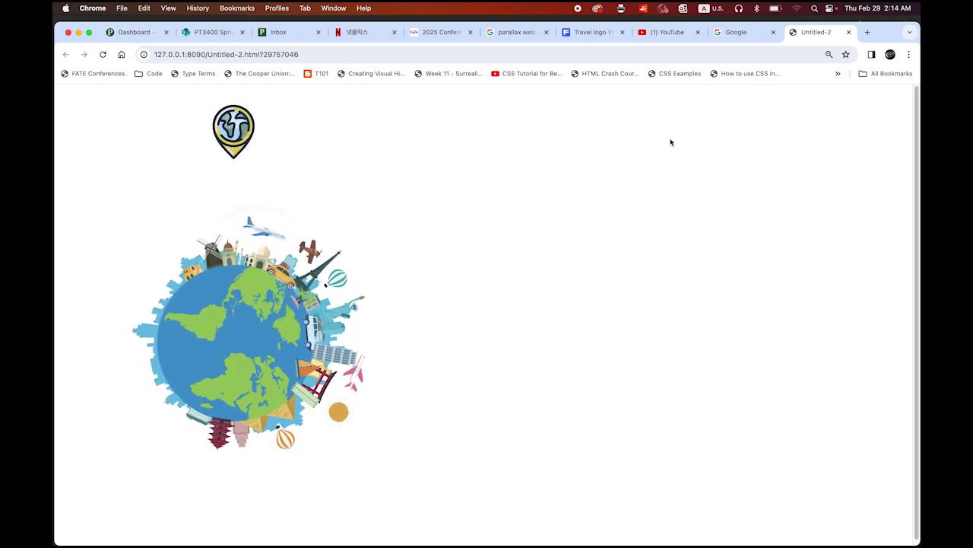
{"action": "left_click", "coordinate": [849, 32]}
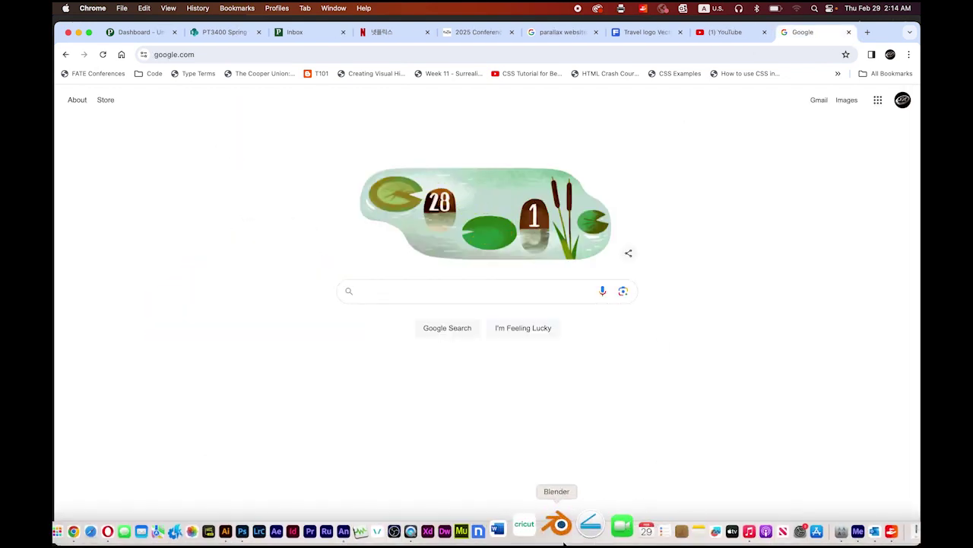
- Back in Animate, move to frame 60 and add Layer_3 above the logo layer
{"action": "left_click", "coordinate": [383, 523]}
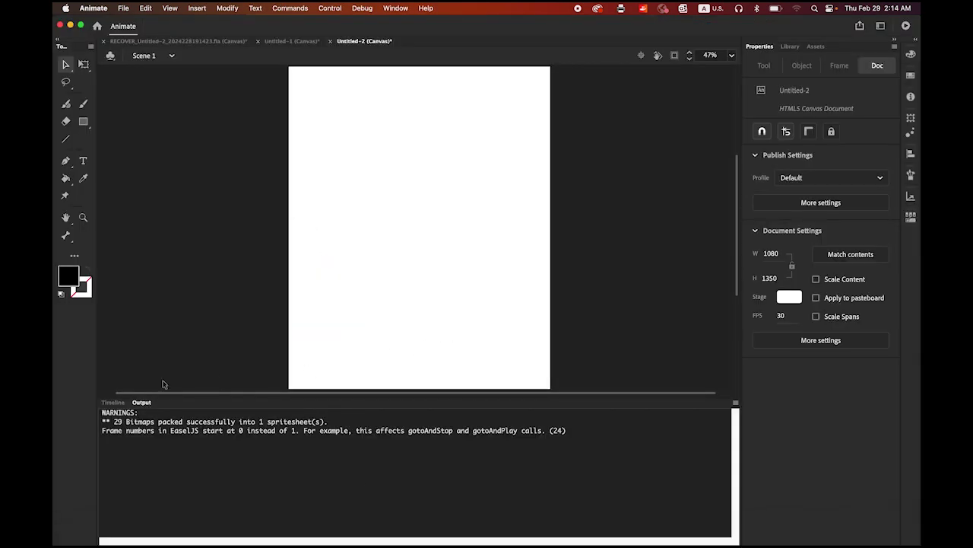
{"action": "left_click", "coordinate": [112, 402]}
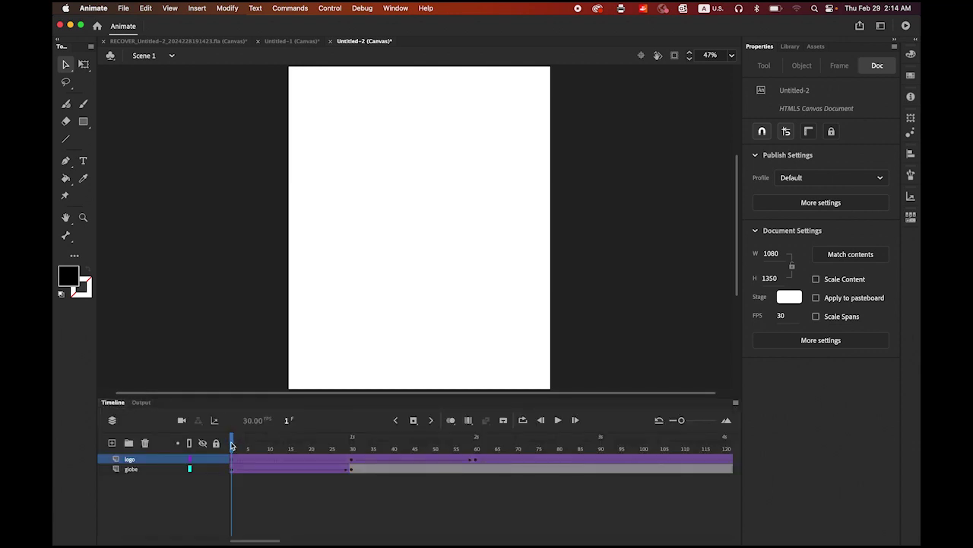
{"action": "left_click_drag", "start_coordinate": [231, 442], "coordinate": [476, 457]}
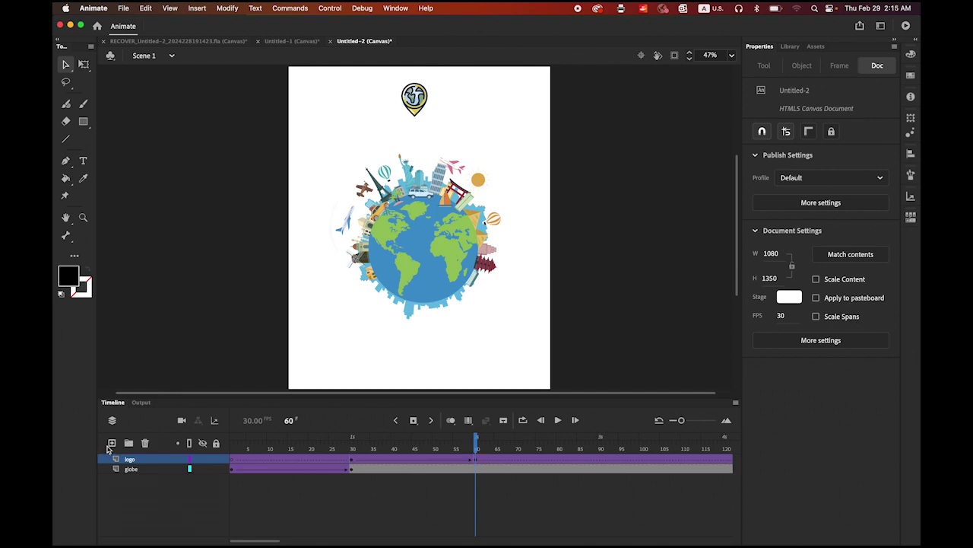
{"action": "left_click", "coordinate": [112, 444]}
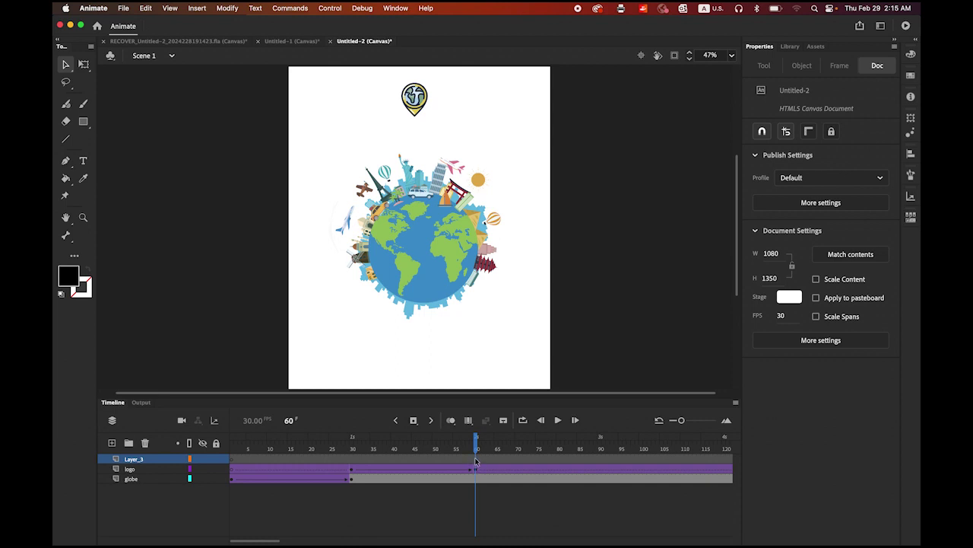
- Add a keyframe at frame 60 on Layer_3 and type 'Travelofy' centred under the logo
{"action": "left_click", "coordinate": [476, 460]}
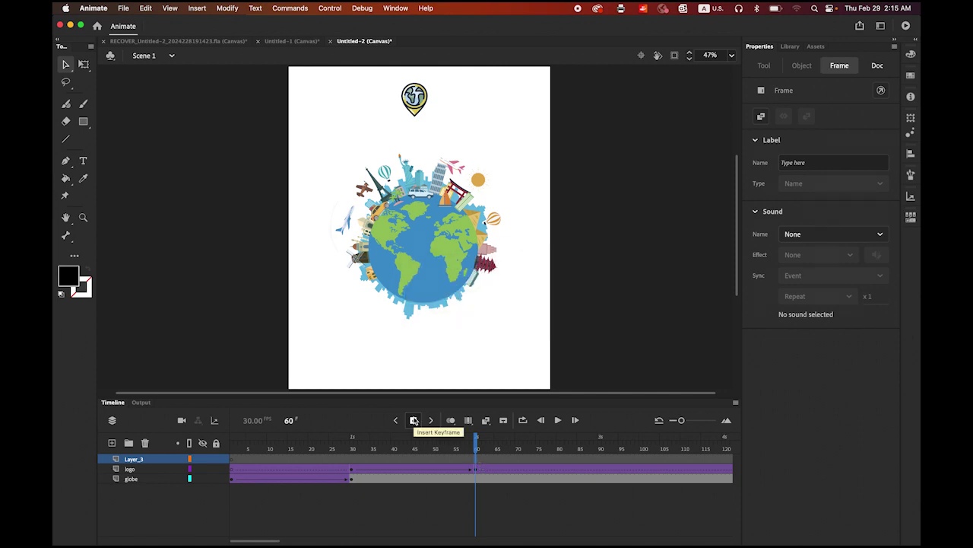
{"action": "left_click", "coordinate": [413, 420]}
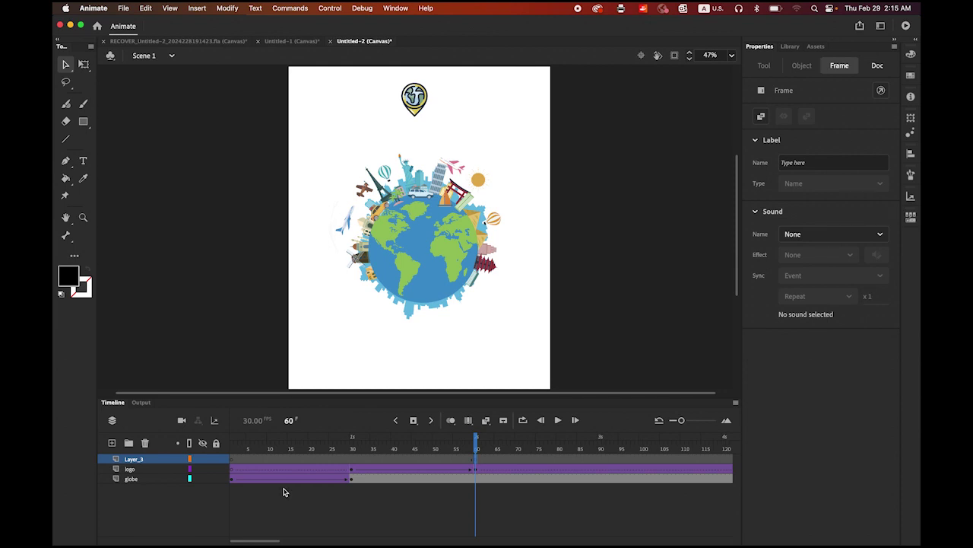
{"action": "left_click", "coordinate": [84, 161]}
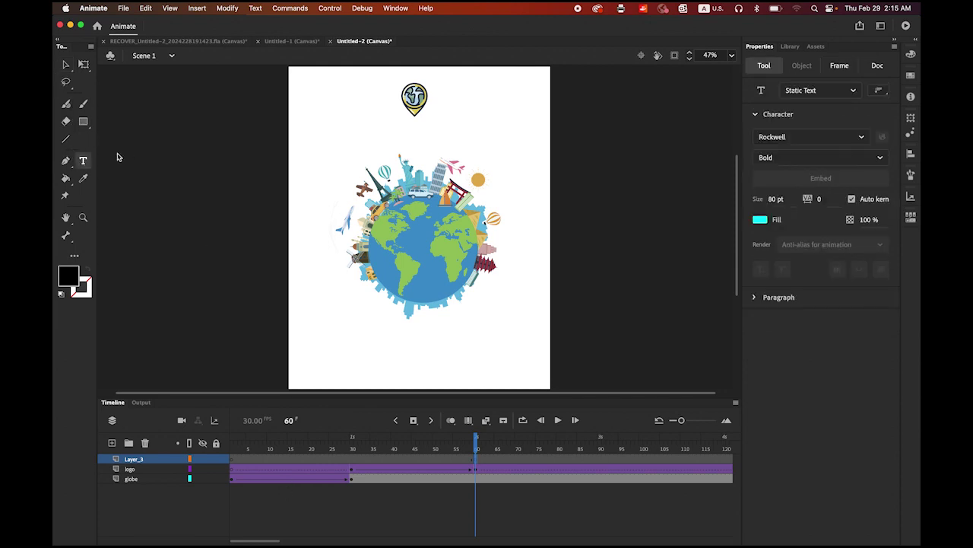
{"action": "left_click", "coordinate": [379, 122]}
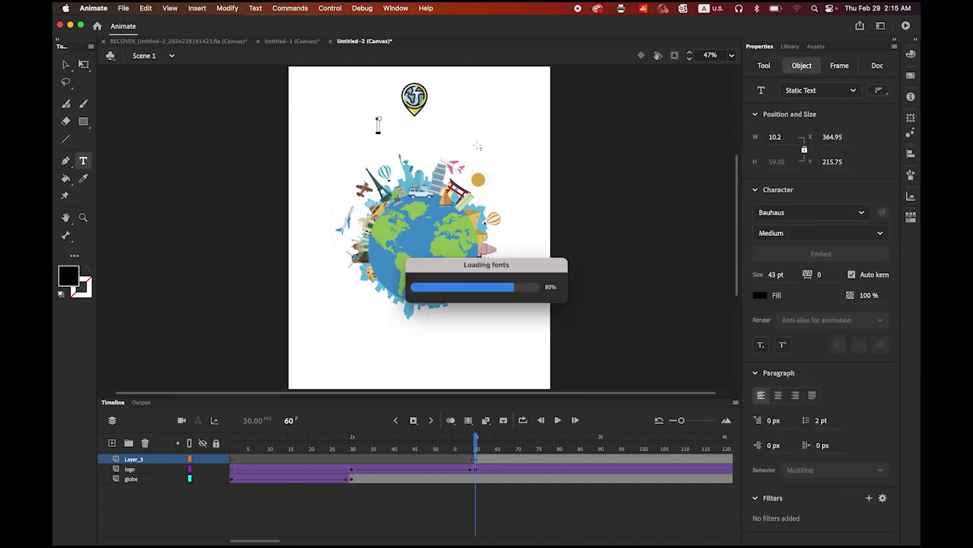
{"action": "type", "text": "Tr"}
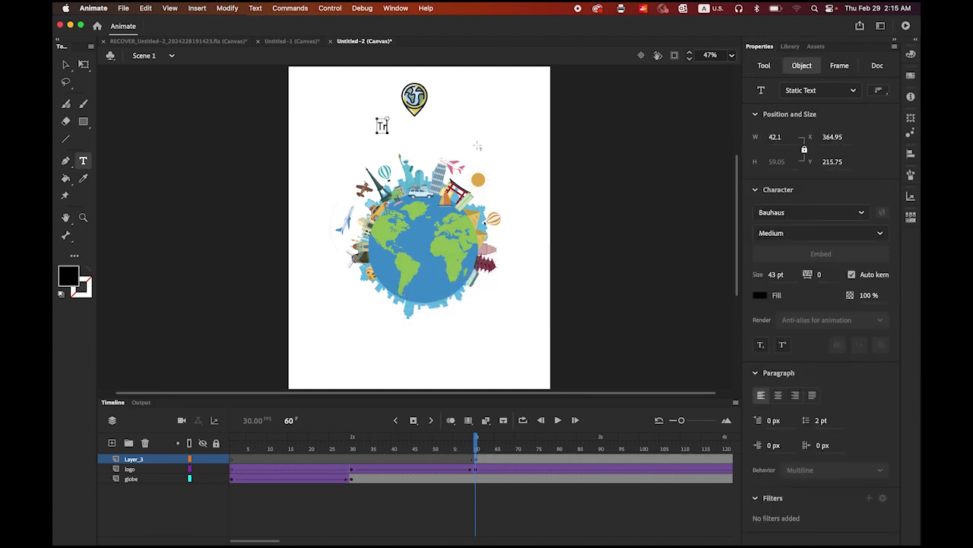
{"action": "type", "text": "avelofy"}
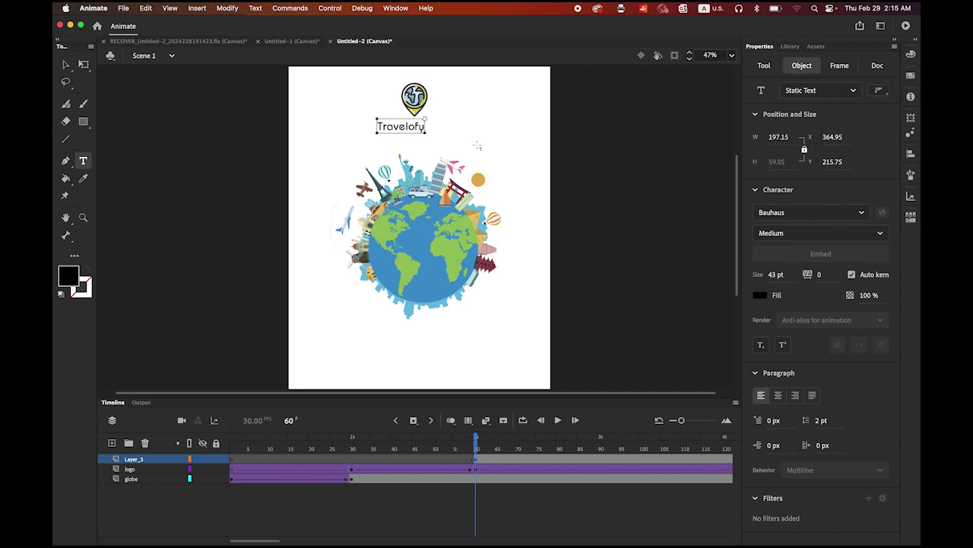
{"action": "key", "text": "Escape"}
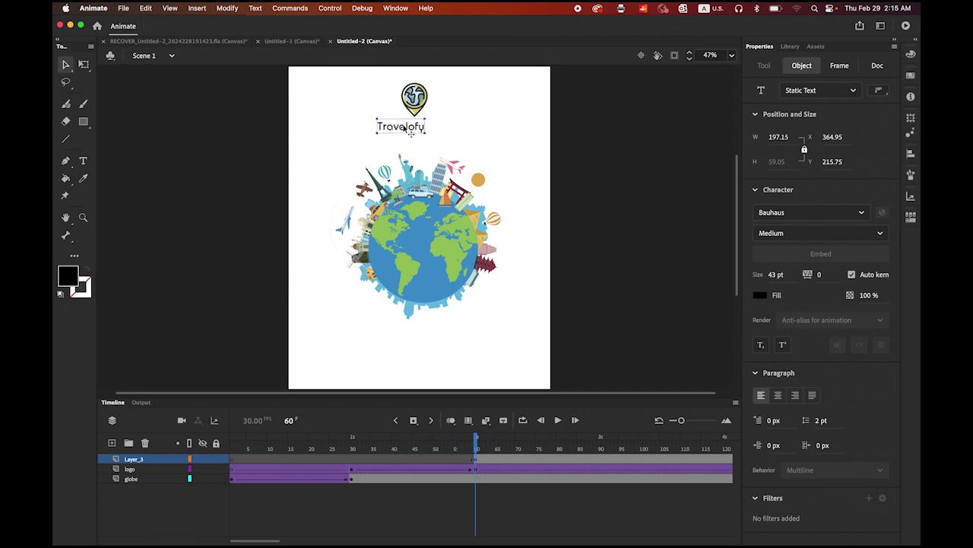
{"action": "left_click_drag", "start_coordinate": [405, 127], "coordinate": [419, 130]}
- Check the Travelofy text's placement, then select frame 60 on the new Layer_4
{"action": "left_click", "coordinate": [508, 138]}
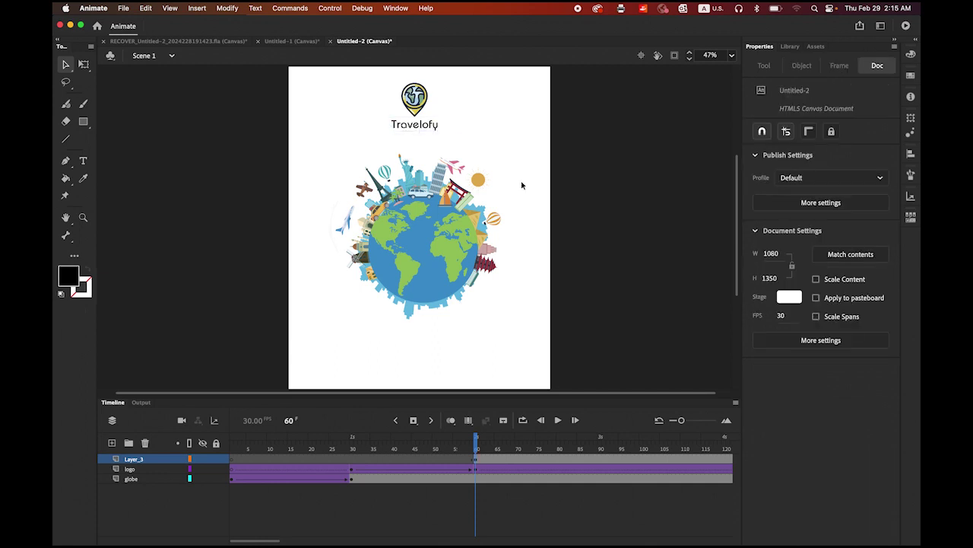
{"action": "left_click", "coordinate": [433, 126]}
{"action": "left_click", "coordinate": [591, 287]}
{"action": "left_click", "coordinate": [476, 461]}
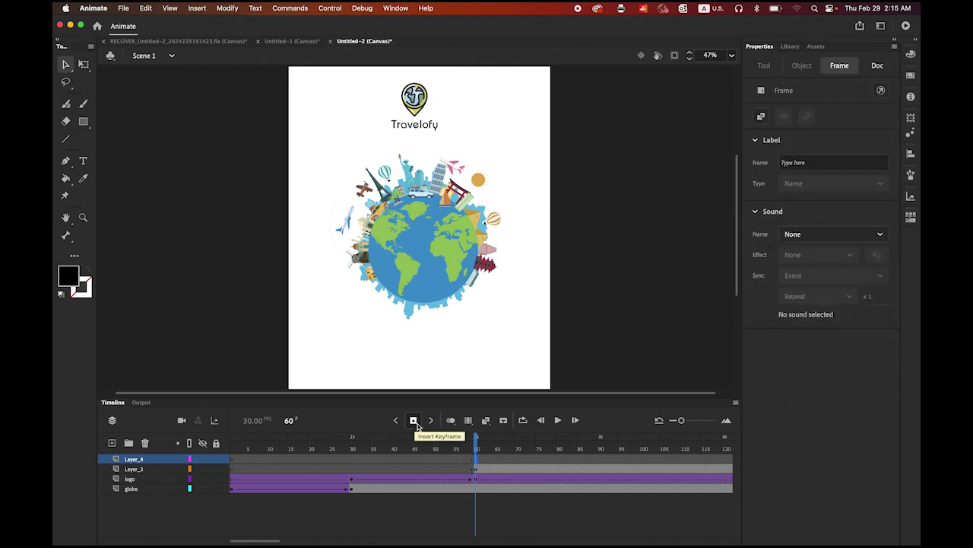
- Copy the 'Meet the world' banner from Illustrator's travel.ai, then return to Animate
{"action": "mouse_move", "coordinate": [134, 545]}
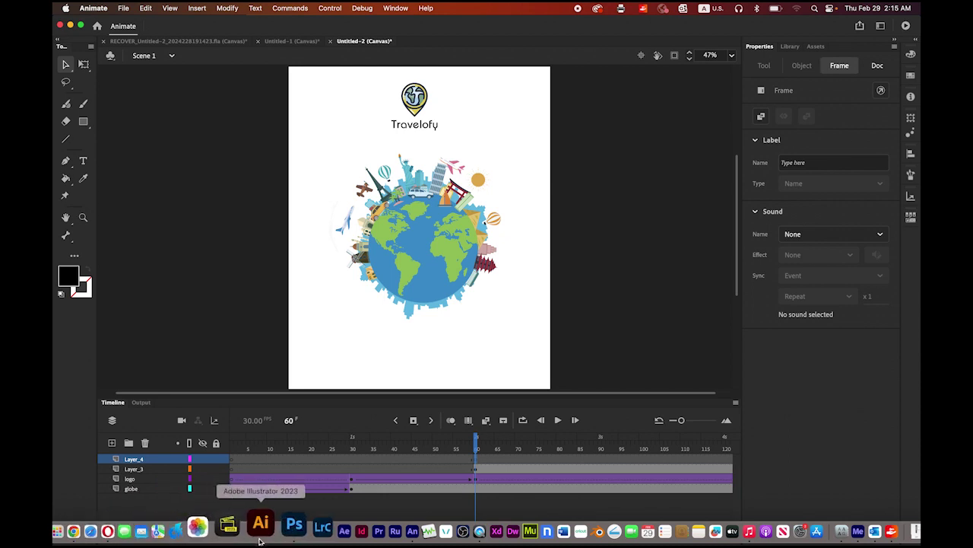
{"action": "left_click", "coordinate": [260, 525]}
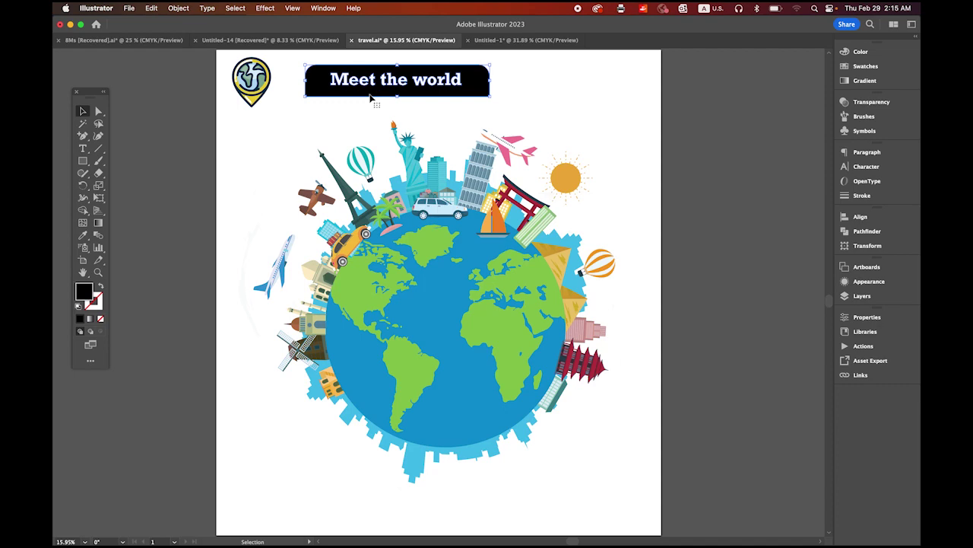
{"action": "right_click", "coordinate": [367, 88]}
{"action": "left_click", "coordinate": [385, 111]}
{"action": "mouse_move", "coordinate": [376, 545]}
{"action": "left_click", "coordinate": [373, 524]}
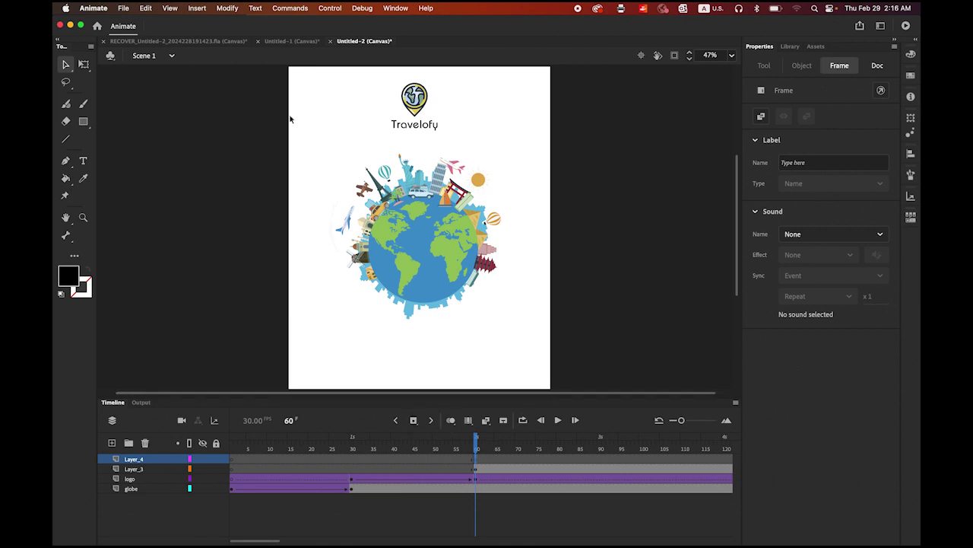
- Paste the banner in centre with Illustrator import settings and move it to the stage bottom
{"action": "left_click", "coordinate": [147, 7]}
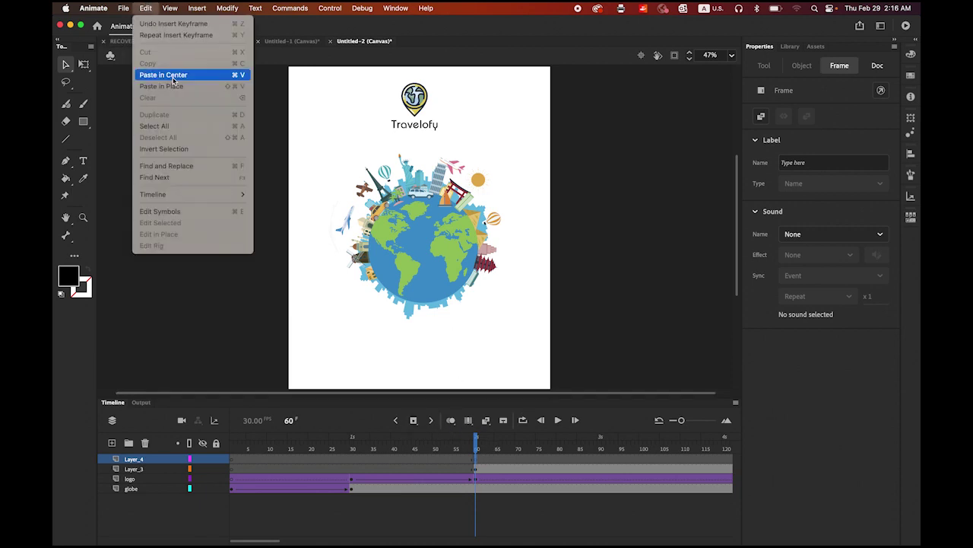
{"action": "left_click", "coordinate": [172, 78]}
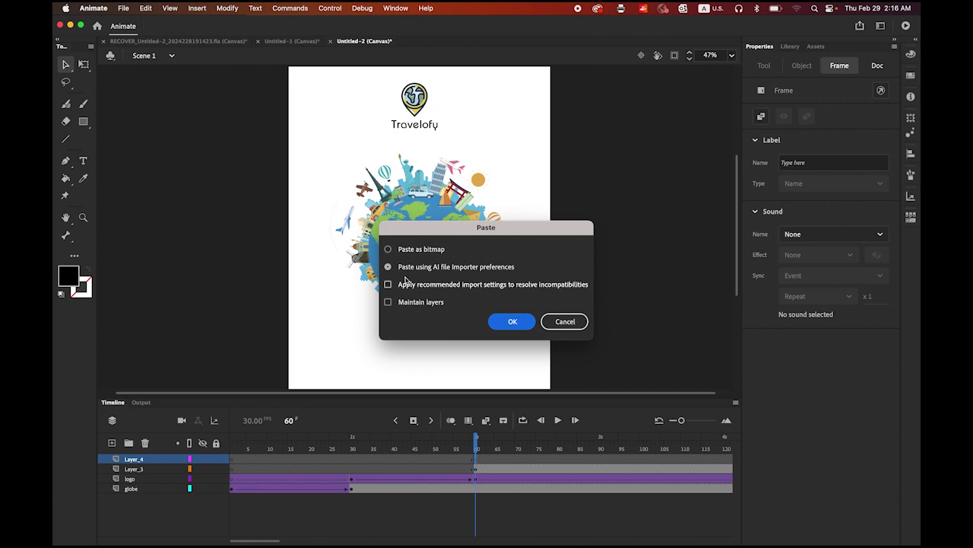
{"action": "left_click", "coordinate": [512, 322]}
{"action": "left_click_drag", "start_coordinate": [527, 235], "coordinate": [522, 373]}
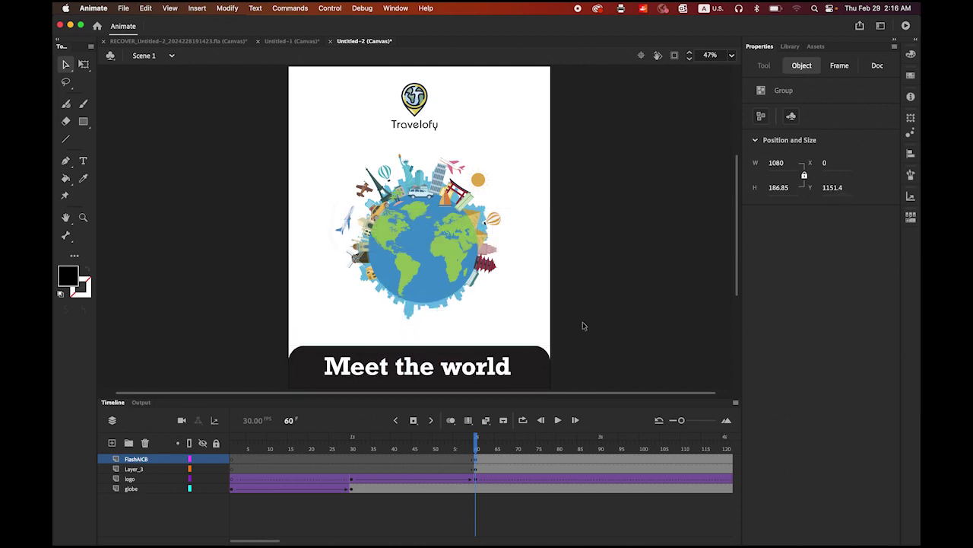
{"action": "left_click", "coordinate": [629, 359]}
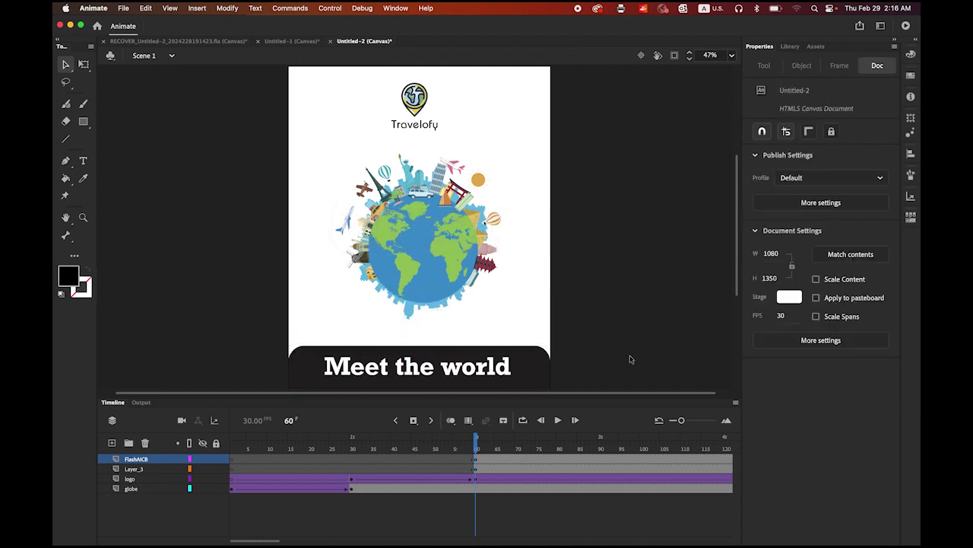
{"action": "left_click", "coordinate": [545, 373]}
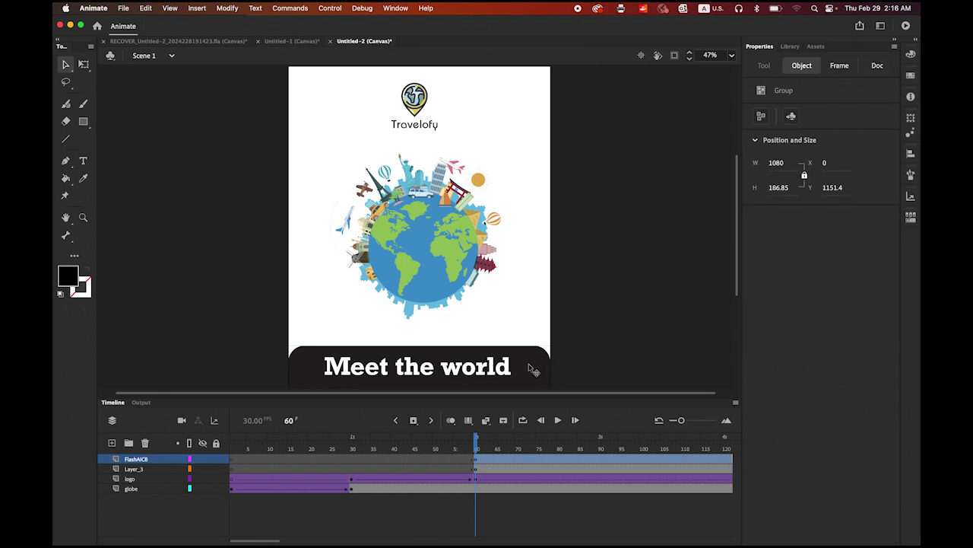
- Break the banner apart twice into plain shapes and fill them solid black
{"action": "left_click", "coordinate": [219, 6]}
{"action": "left_click", "coordinate": [304, 63]}
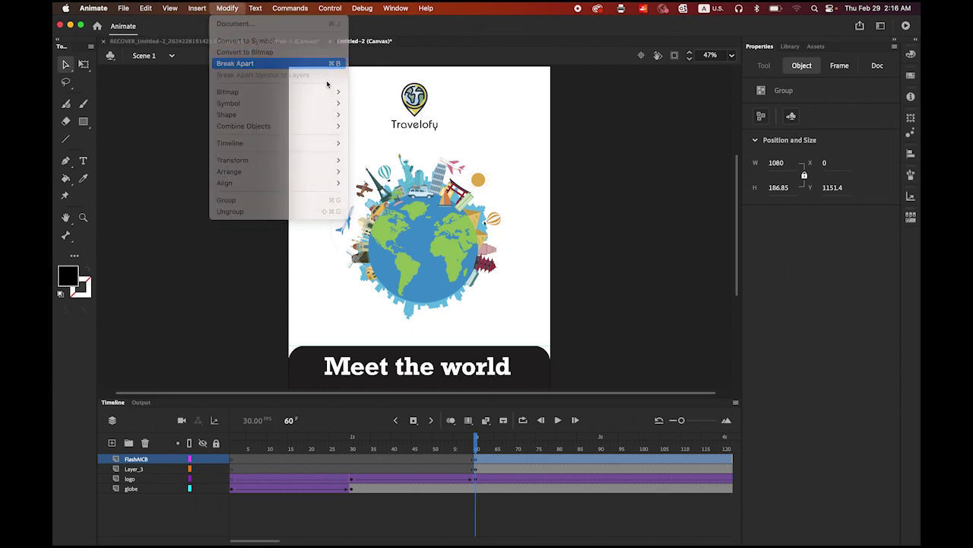
{"action": "left_click", "coordinate": [219, 7]}
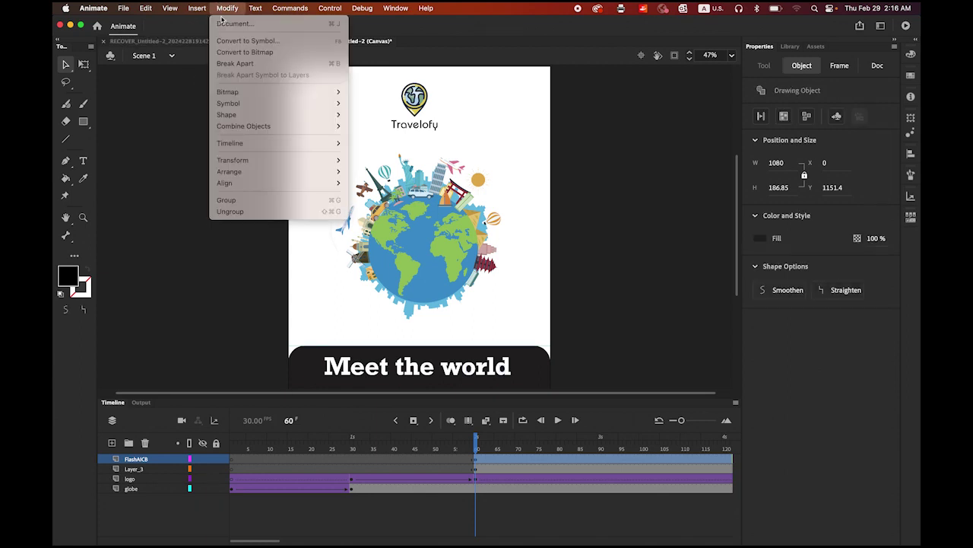
{"action": "left_click", "coordinate": [228, 64]}
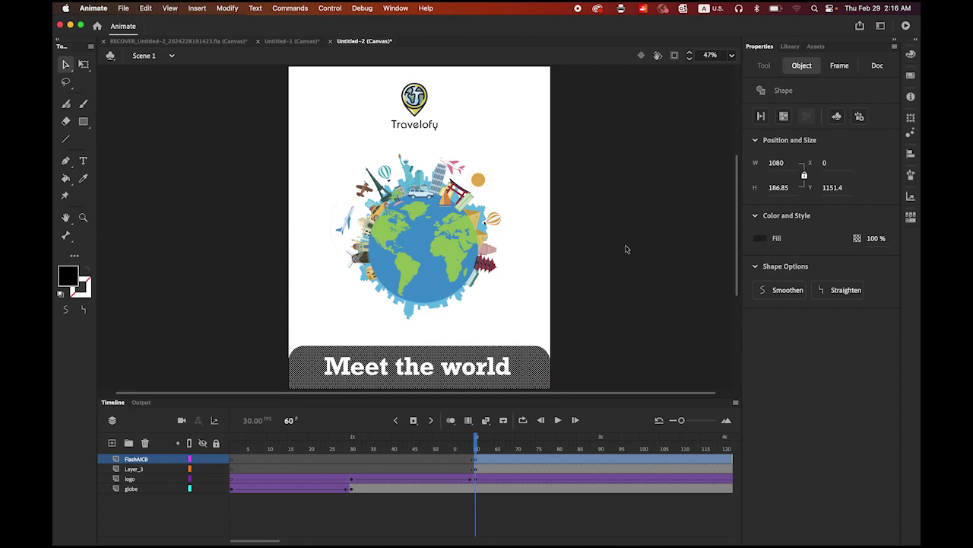
{"action": "left_click", "coordinate": [761, 238]}
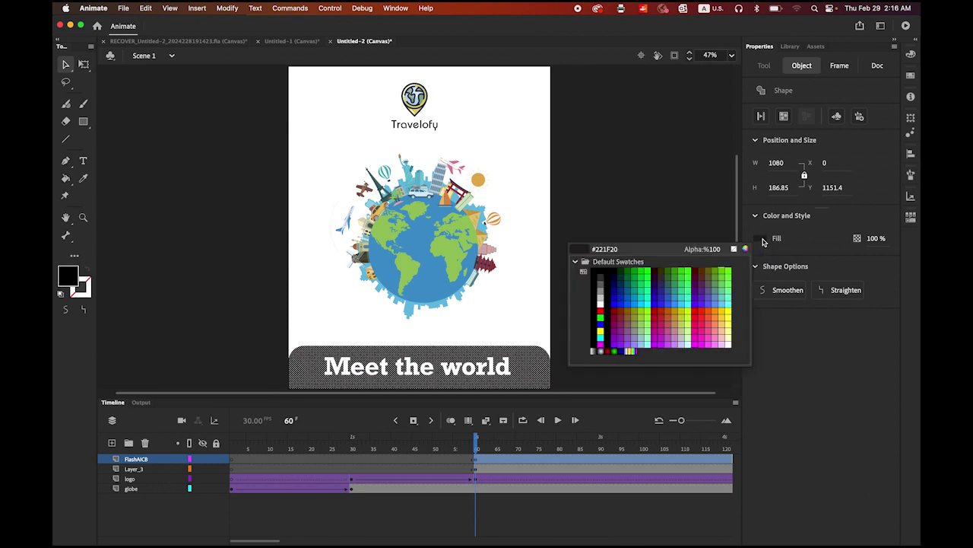
{"action": "left_click", "coordinate": [595, 267]}
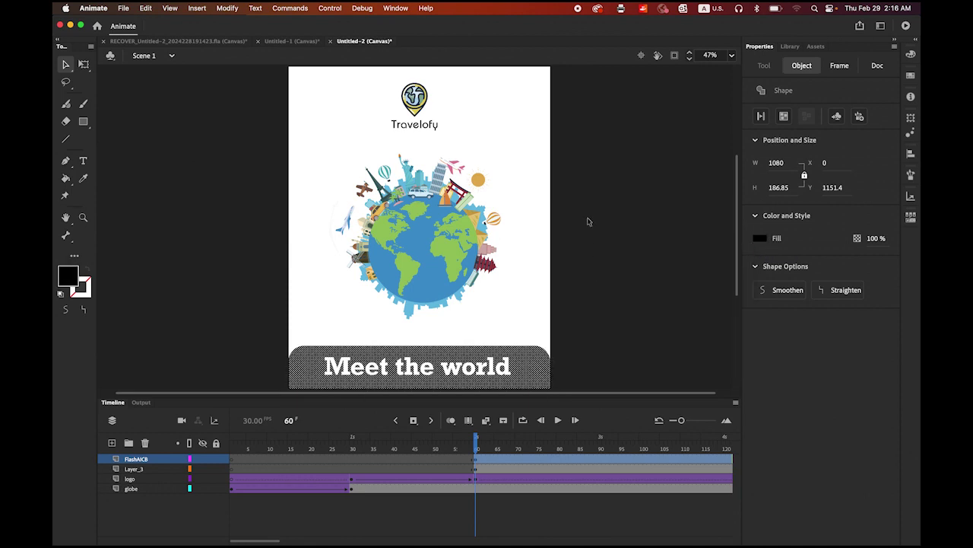
{"action": "left_click", "coordinate": [589, 189]}
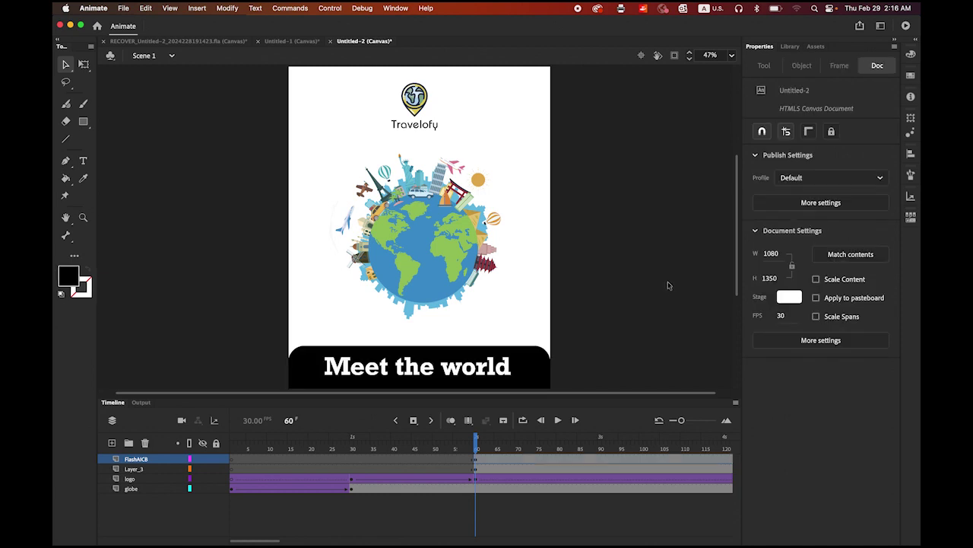
{"action": "left_click", "coordinate": [539, 457]}
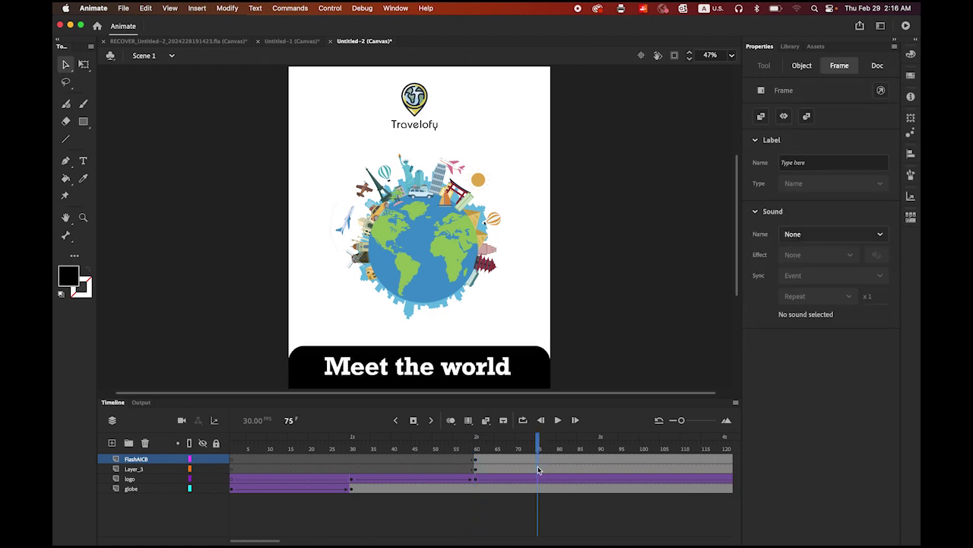
- Insert keyframes at frame 75 on Layer_3 and FlashAICB, then select both layers' frames
{"action": "left_click", "coordinate": [539, 469]}
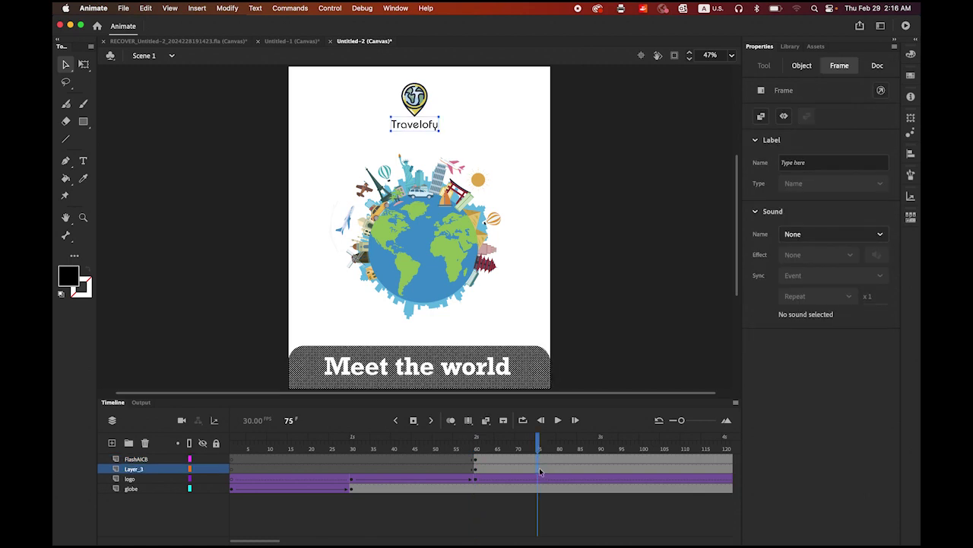
{"action": "left_click", "coordinate": [414, 421]}
{"action": "left_click", "coordinate": [150, 469]}
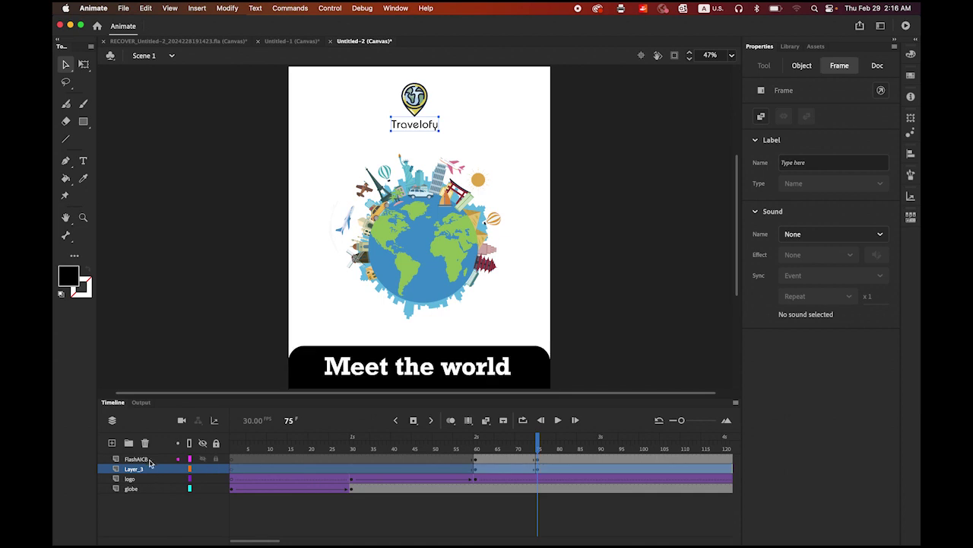
{"action": "left_click", "coordinate": [152, 459], "text": "shift"}
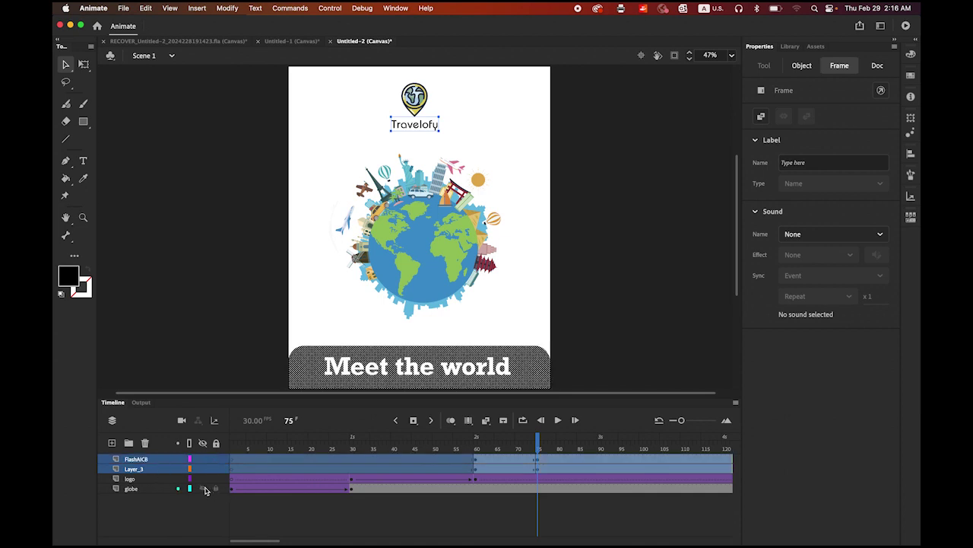
- Create a classic tween on both layers; at frame 60 nudge Travelofy down and set its Alpha to 0%
{"action": "right_click", "coordinate": [502, 461]}
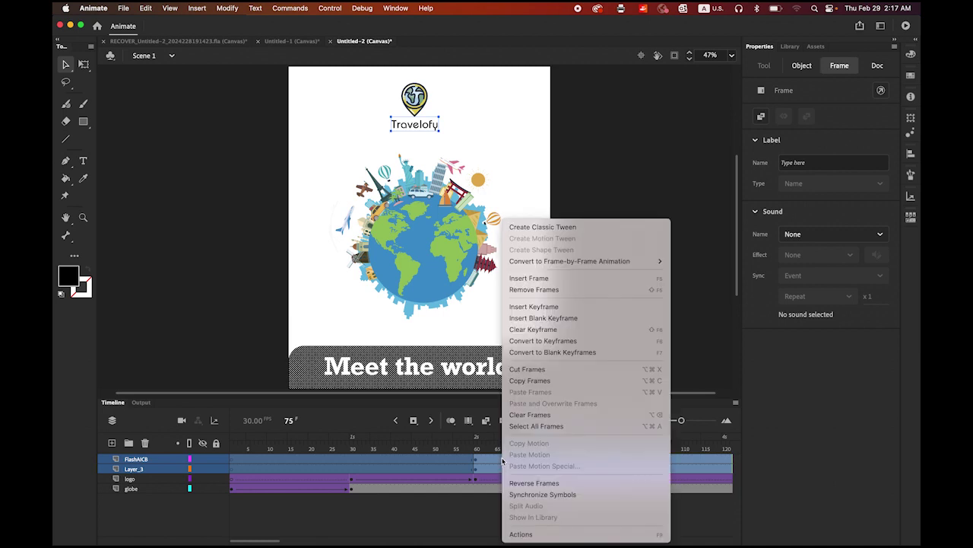
{"action": "left_click", "coordinate": [597, 226]}
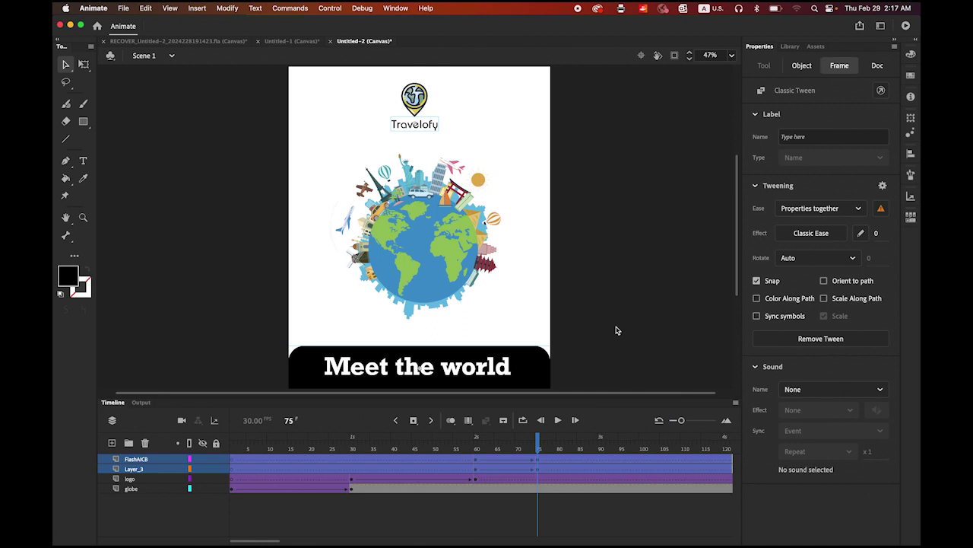
{"action": "left_click", "coordinate": [616, 329]}
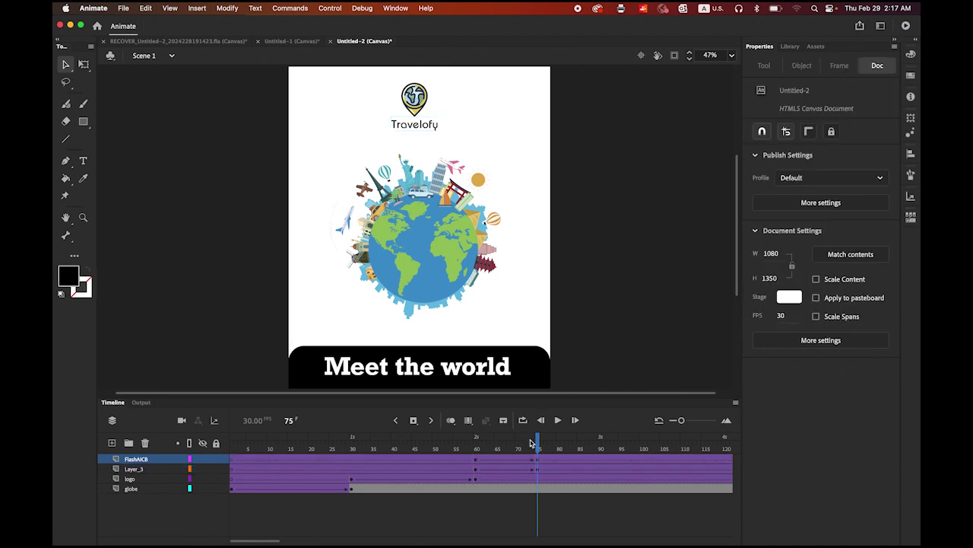
{"action": "left_click_drag", "start_coordinate": [537, 443], "coordinate": [477, 443]}
{"action": "left_click", "coordinate": [477, 469]}
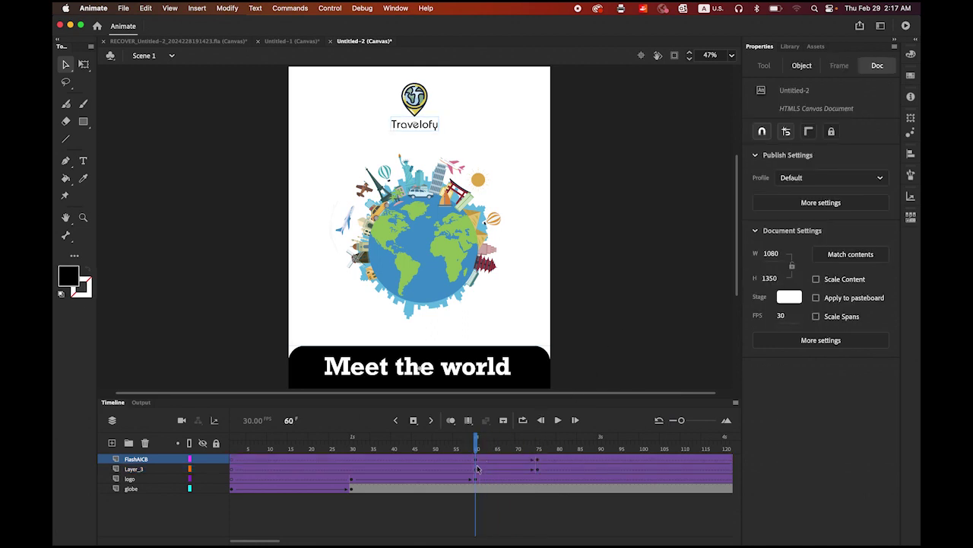
{"action": "left_click", "coordinate": [477, 469]}
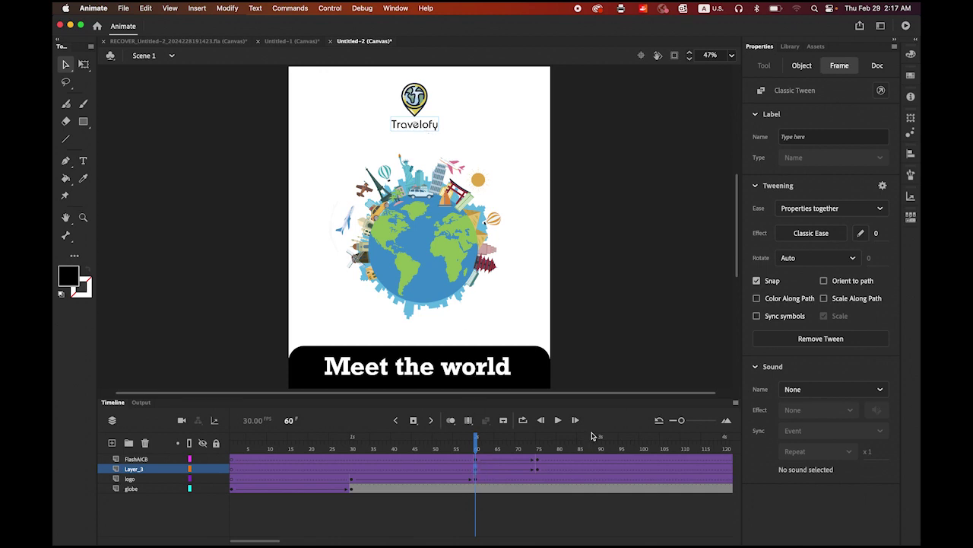
{"action": "left_click", "coordinate": [432, 129]}
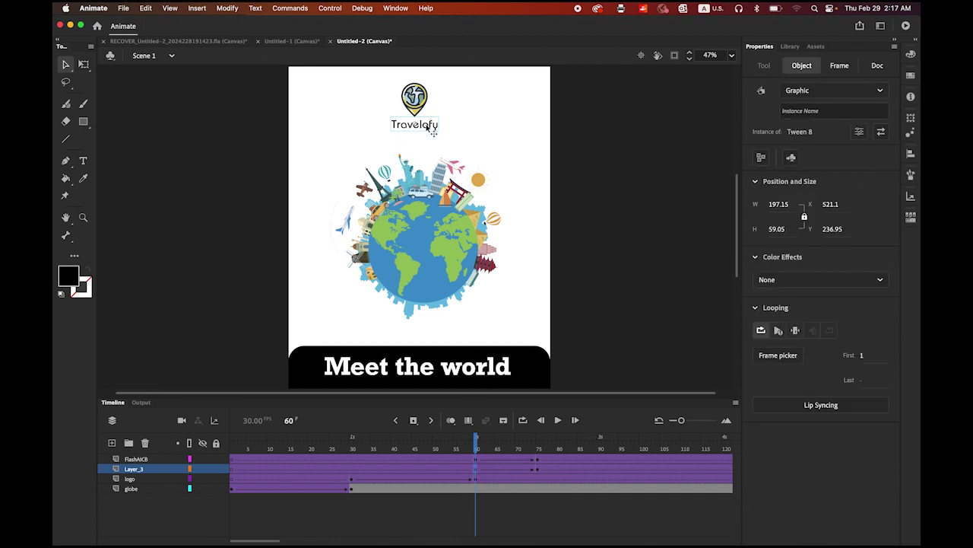
{"action": "left_click_drag", "start_coordinate": [427, 126], "coordinate": [427, 134]}
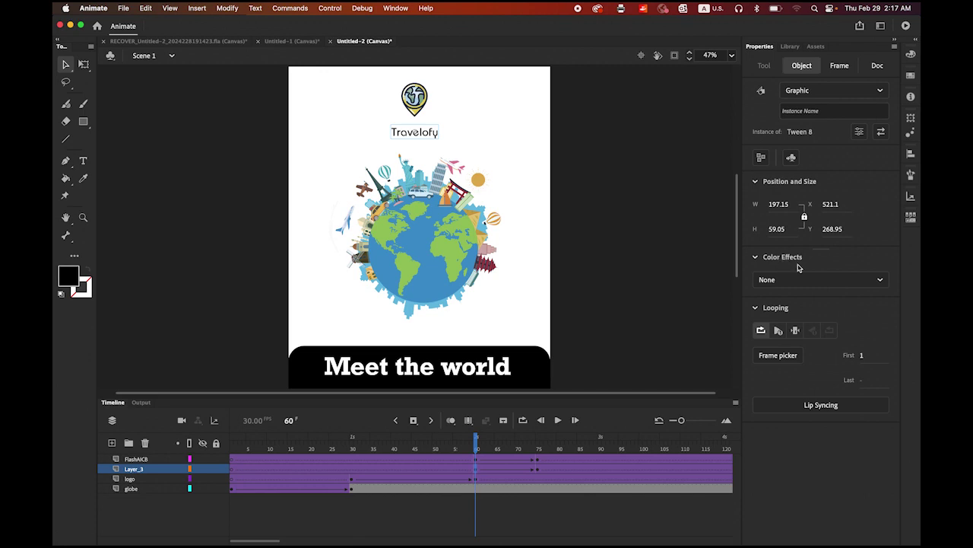
{"action": "left_click", "coordinate": [880, 280]}
{"action": "left_click", "coordinate": [803, 362]}
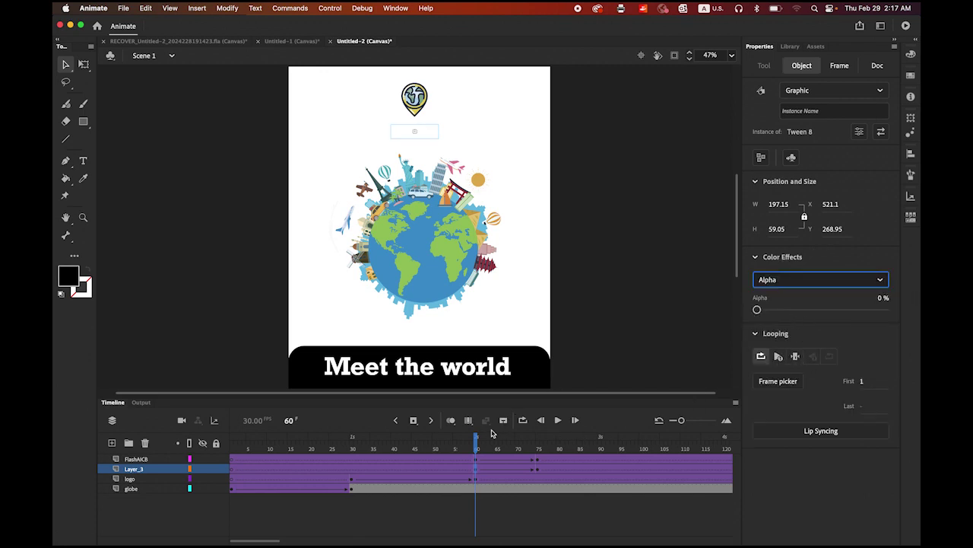
{"action": "left_click", "coordinate": [477, 446]}
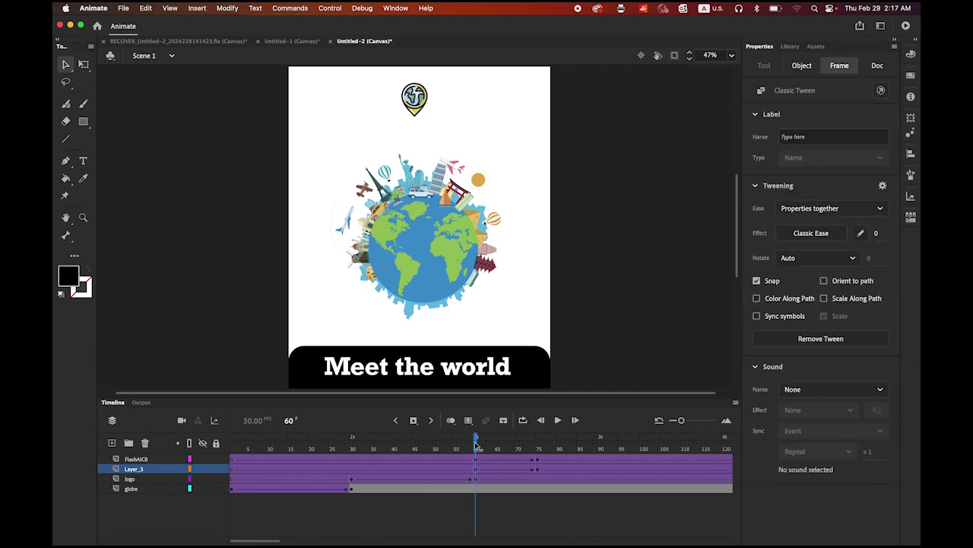
{"action": "mouse_move", "coordinate": [477, 447]}
{"action": "left_mouse_down"}
{"action": "mouse_move", "coordinate": [539, 452]}
{"action": "mouse_move", "coordinate": [481, 460]}
{"action": "left_mouse_up"}
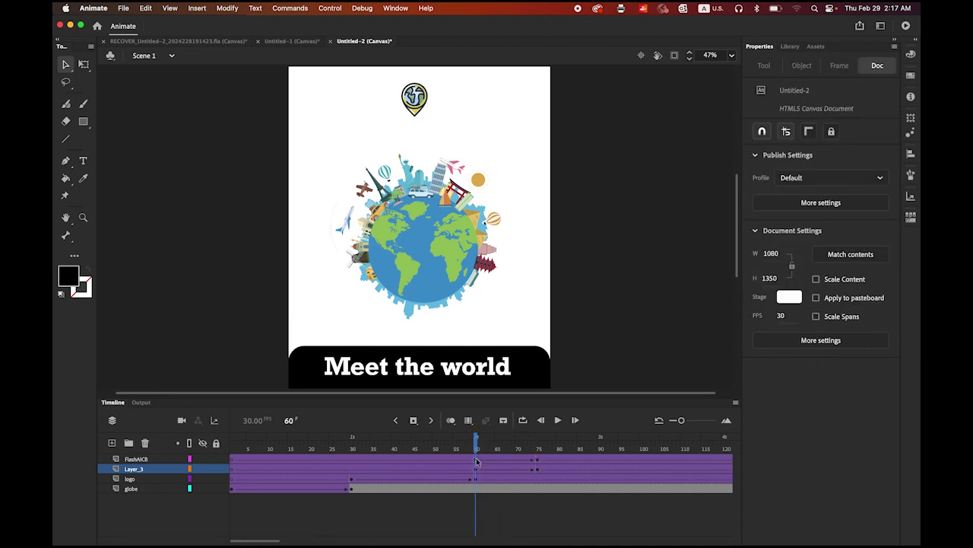
- Set the 'Meet the world' banner's Alpha to 0% at frame 60 so it fades in
{"action": "left_click", "coordinate": [476, 458]}
{"action": "left_click", "coordinate": [533, 371]}
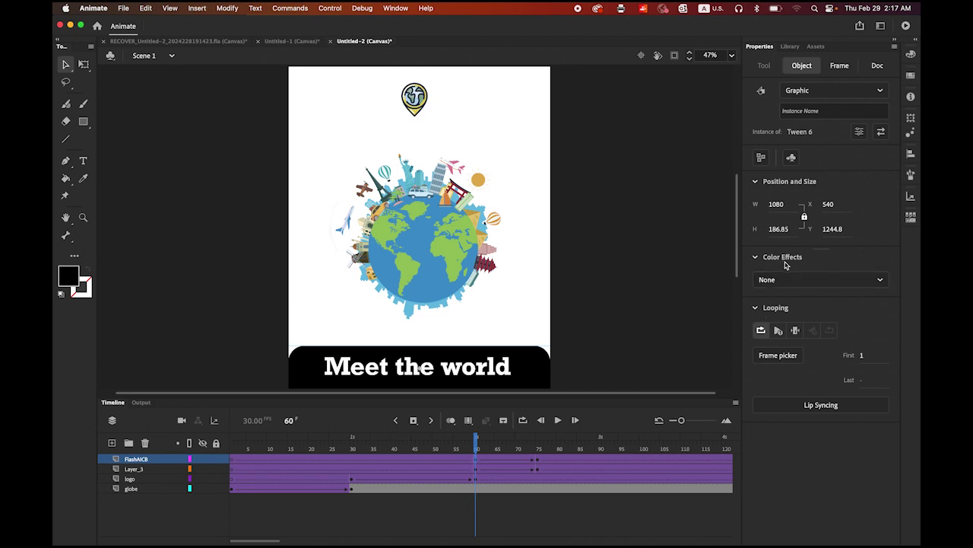
{"action": "left_click", "coordinate": [881, 282]}
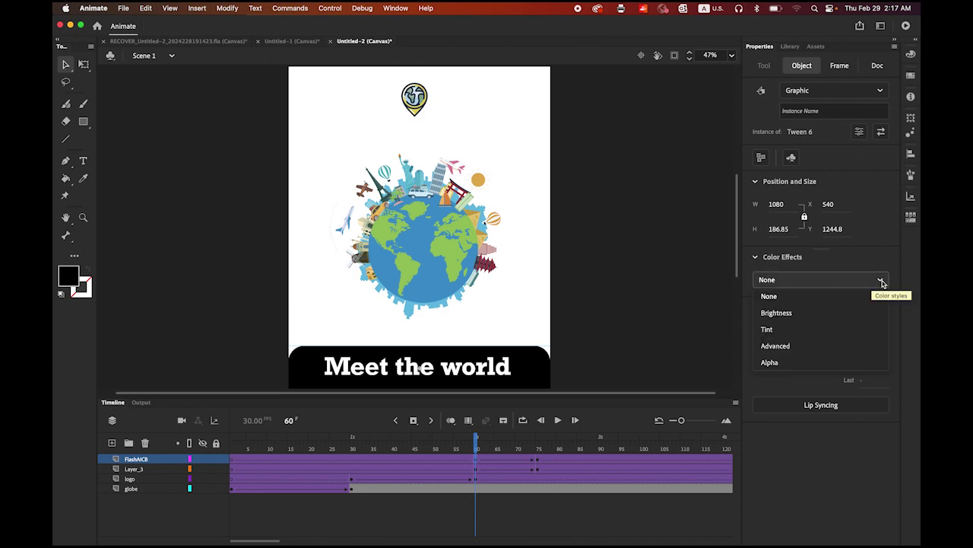
{"action": "left_click", "coordinate": [809, 362]}
{"action": "left_click_drag", "start_coordinate": [476, 446], "coordinate": [232, 454]}
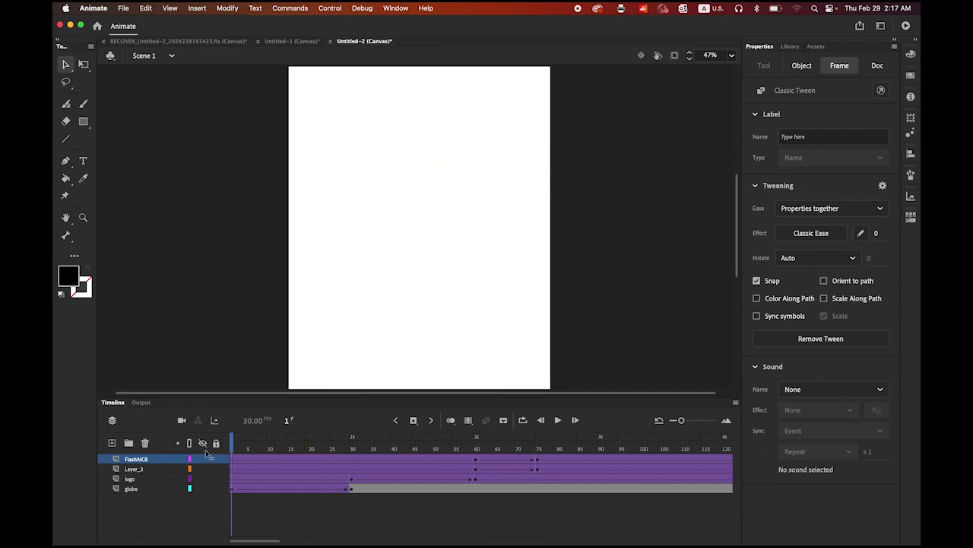
{"action": "left_click", "coordinate": [384, 384]}
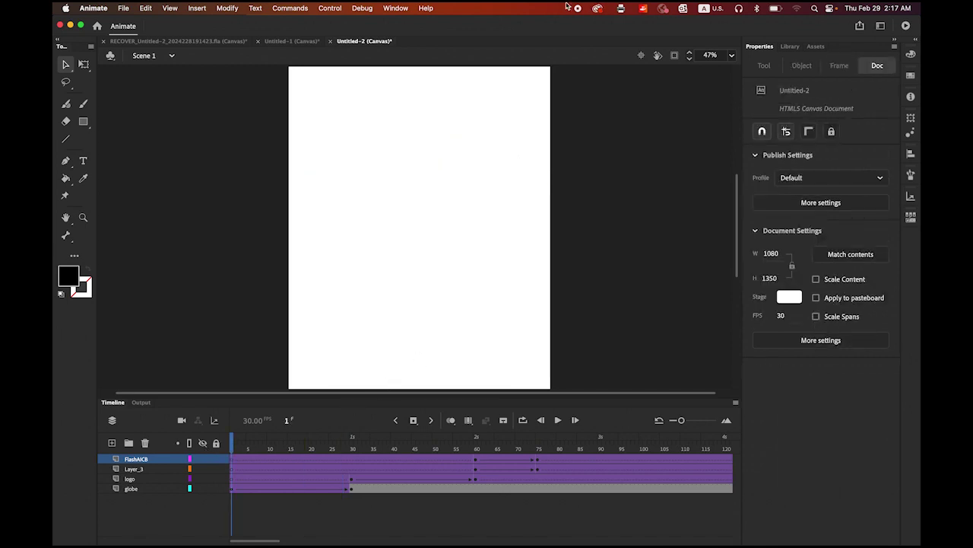
- Test the movie in the browser via Control > Test Movie > In Browser
{"action": "left_click", "coordinate": [362, 7]}
{"action": "mouse_move", "coordinate": [337, 8]}
{"action": "mouse_move", "coordinate": [343, 125]}
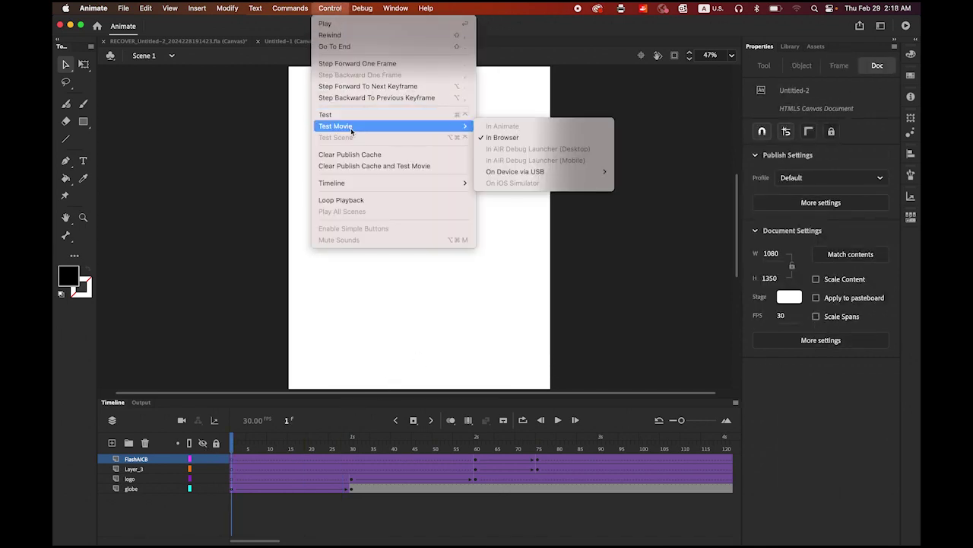
{"action": "left_click", "coordinate": [503, 137]}
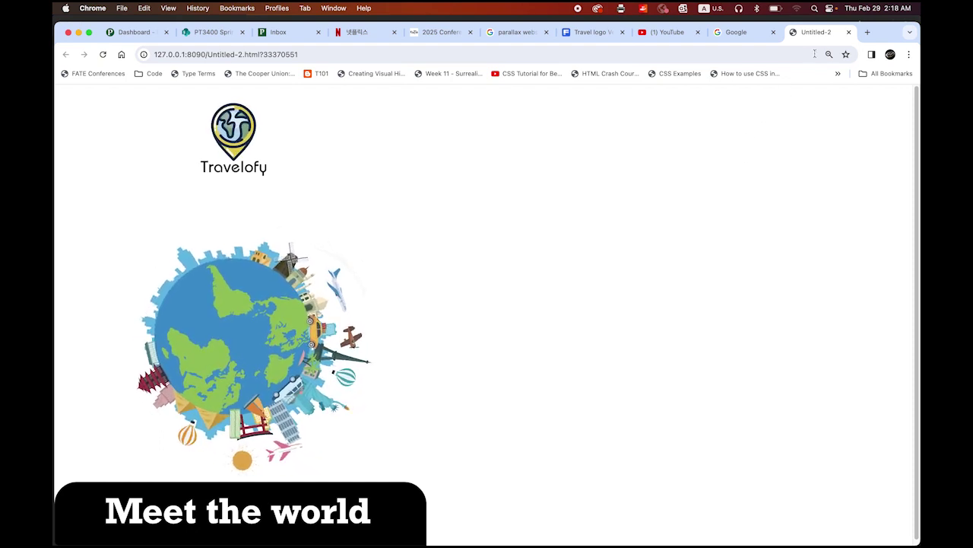
- Close the Untitled-2 preview tab in Chrome and bring Animate's Timeline panel back
{"action": "left_click", "coordinate": [850, 33]}
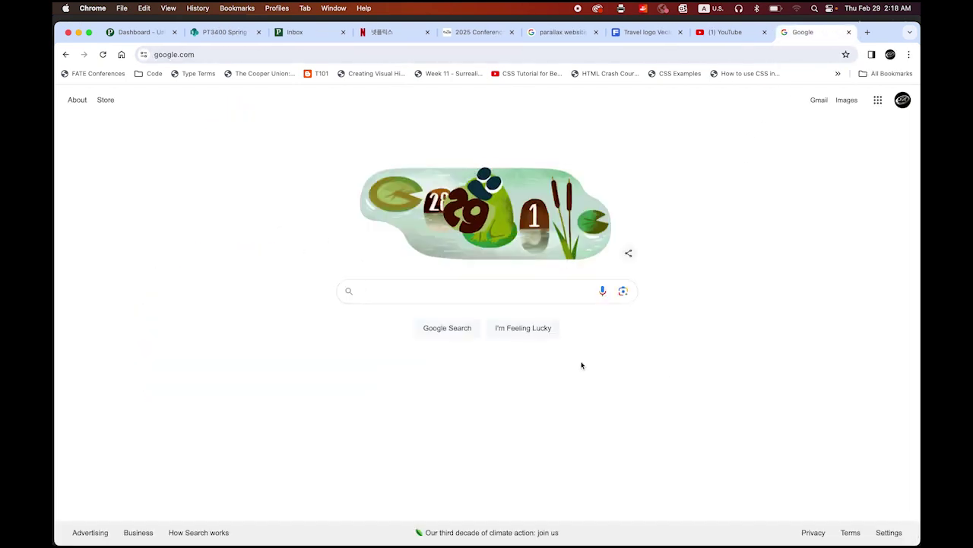
{"action": "mouse_move", "coordinate": [286, 537]}
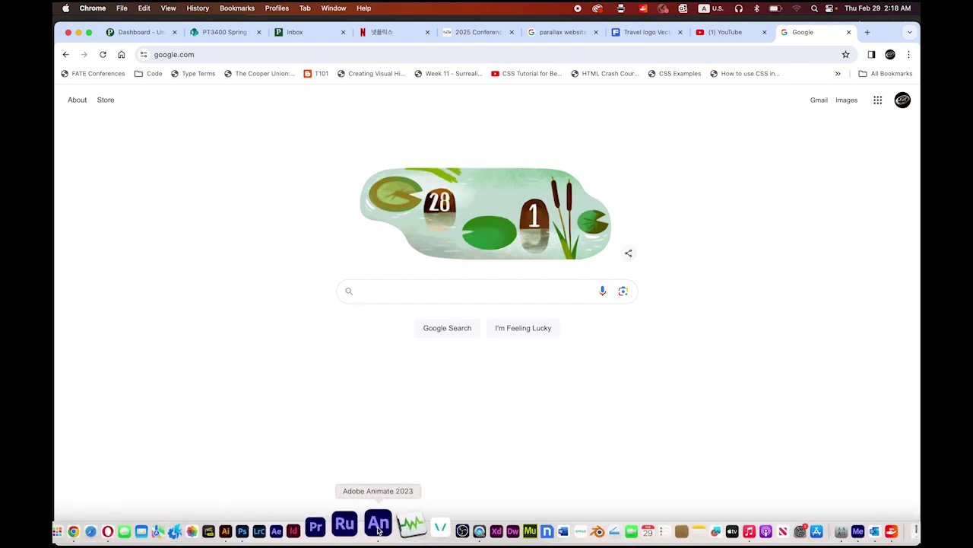
{"action": "left_click", "coordinate": [376, 529]}
{"action": "left_click", "coordinate": [113, 402]}
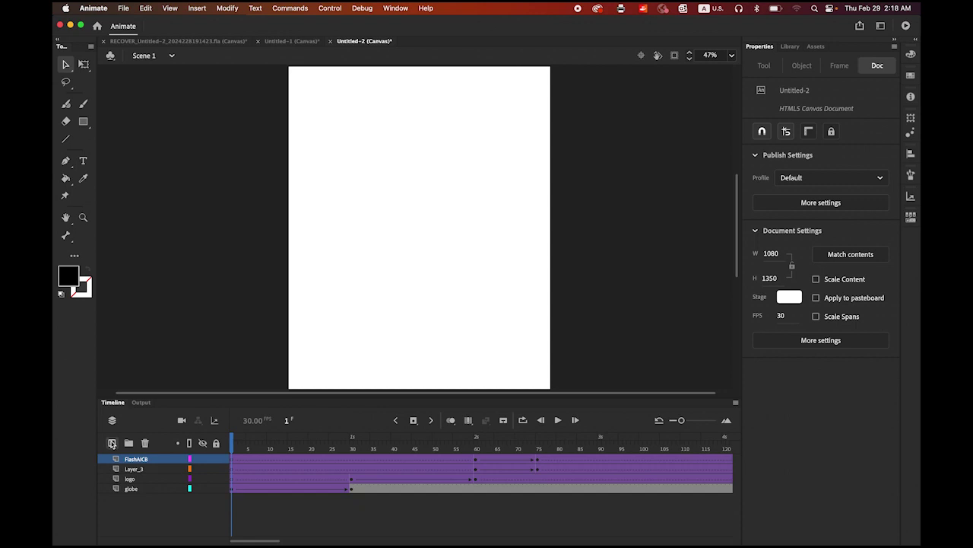
- Add a new layer below globe at the bottom of the stack and rename it BG
{"action": "left_click", "coordinate": [112, 443]}
{"action": "left_click", "coordinate": [133, 460]}
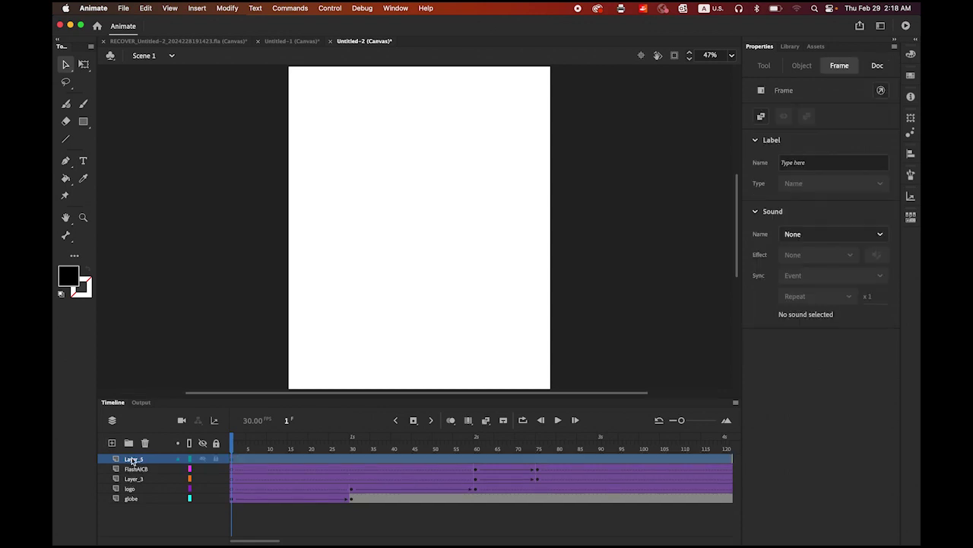
{"action": "left_click_drag", "start_coordinate": [133, 459], "coordinate": [131, 503]}
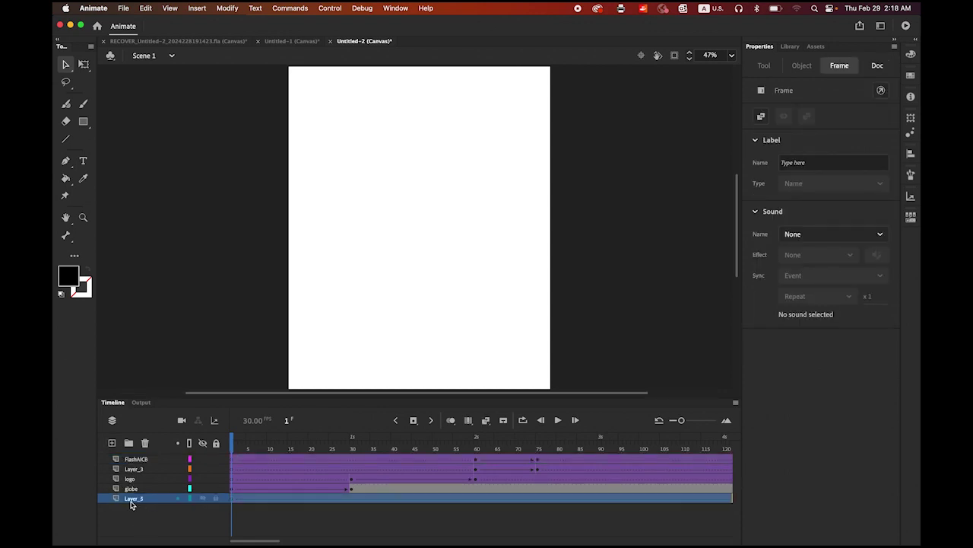
{"action": "double_click", "coordinate": [132, 499]}
{"action": "type", "text": "B"}
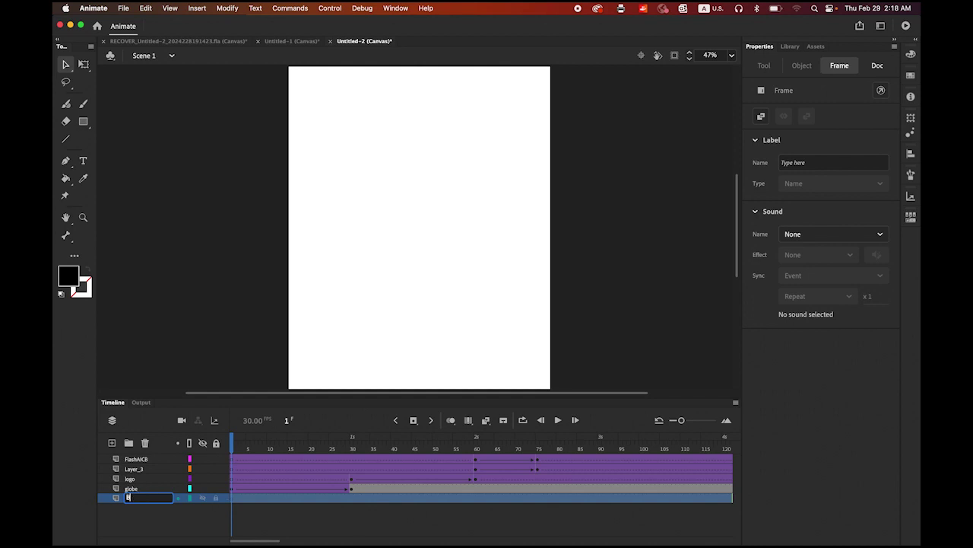
{"action": "type", "text": "G"}
{"action": "left_click", "coordinate": [228, 272]}
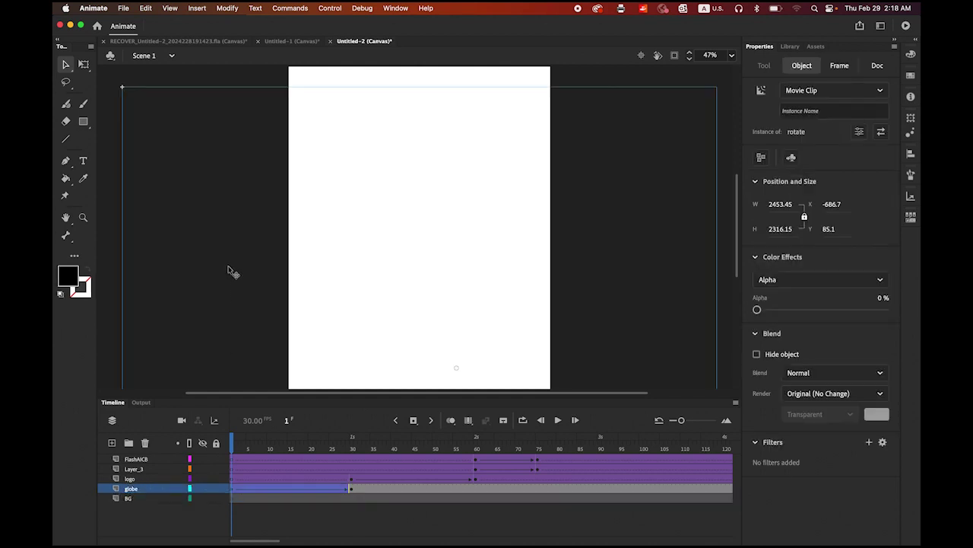
{"action": "left_click", "coordinate": [113, 133]}
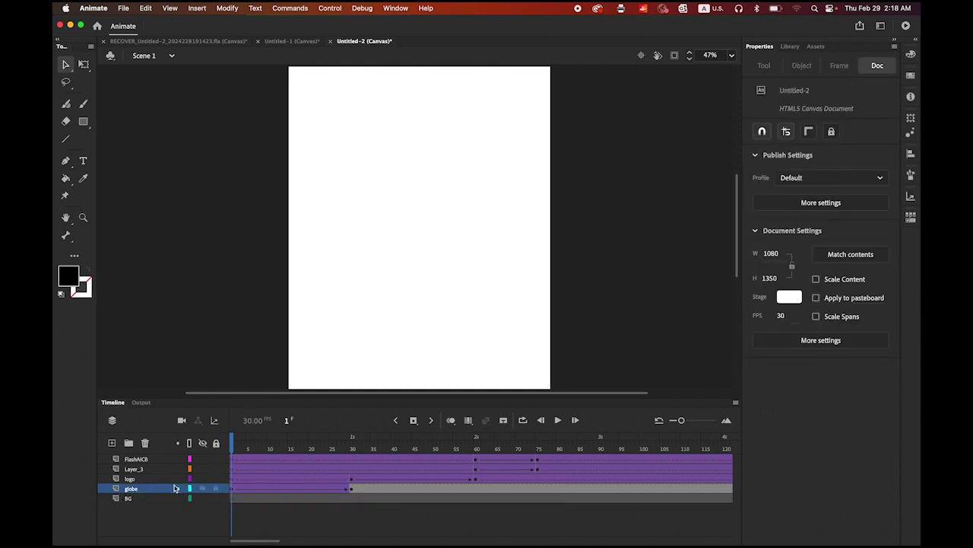
{"action": "left_click", "coordinate": [153, 499]}
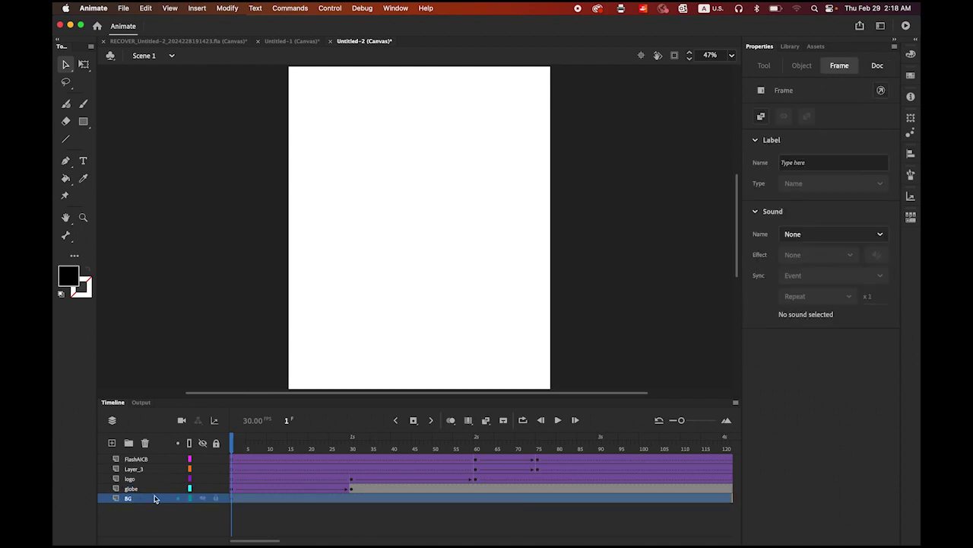
- Draw a black rectangle on the BG layer covering the whole stage, about 1083.75 × 1333.3
{"action": "left_click", "coordinate": [84, 121]}
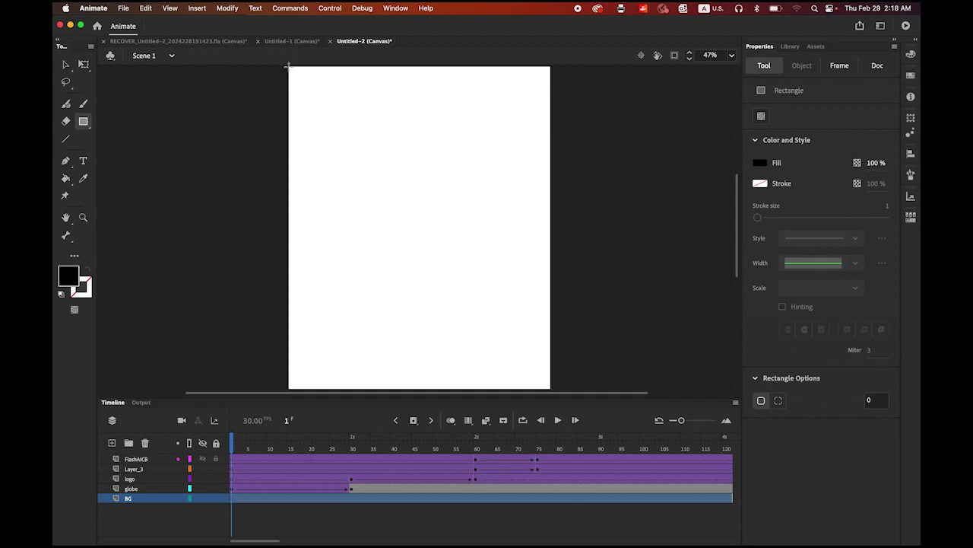
{"action": "left_click_drag", "start_coordinate": [288, 67], "coordinate": [552, 393]}
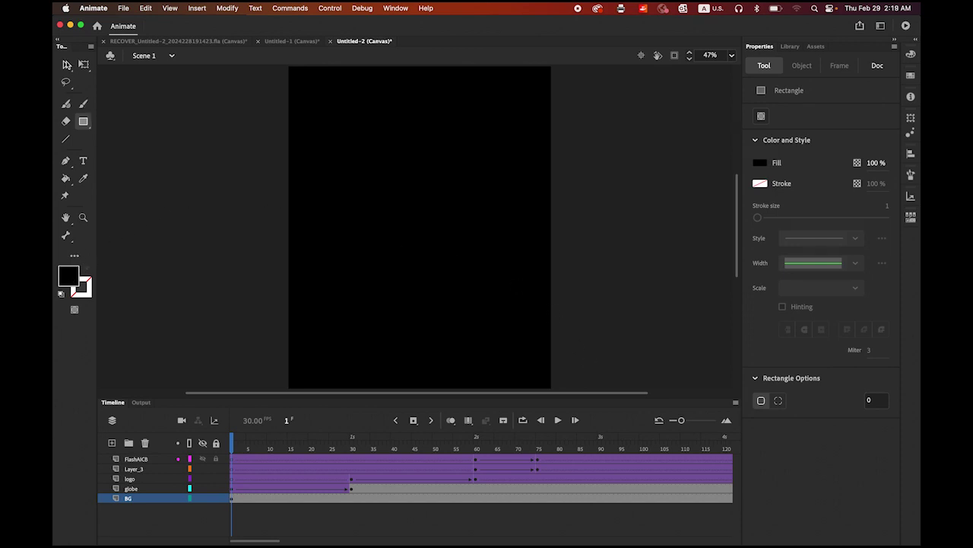
{"action": "left_click", "coordinate": [67, 64]}
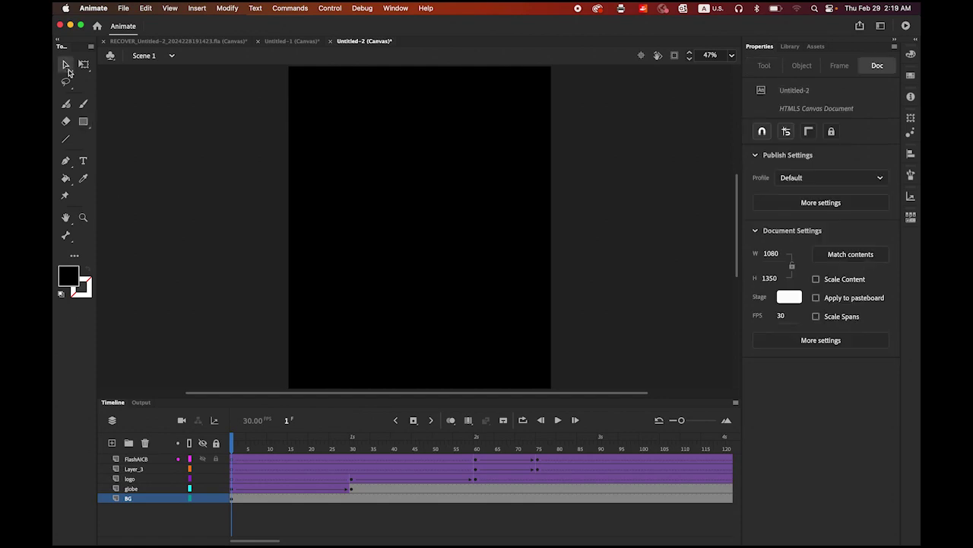
{"action": "left_click", "coordinate": [335, 217]}
{"action": "left_click", "coordinate": [319, 76]}
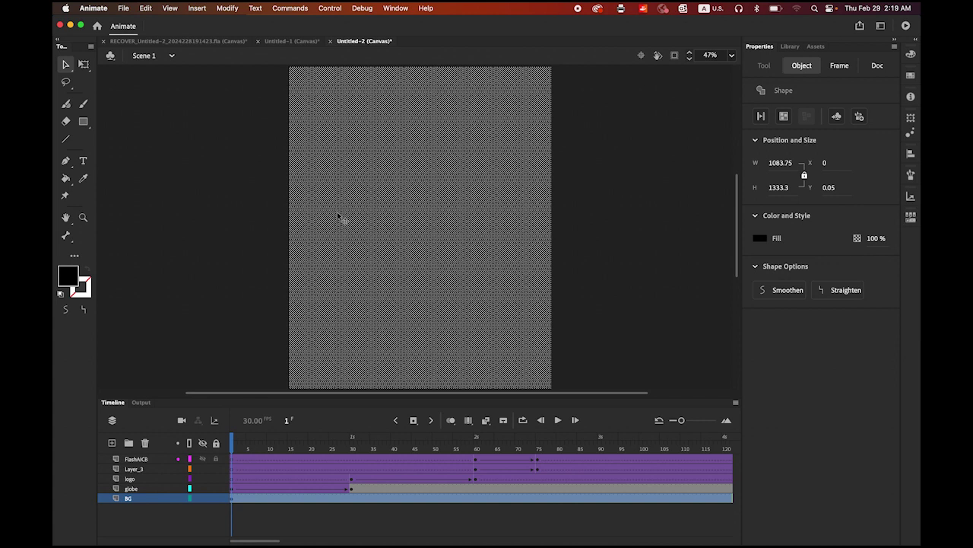
- Fill the BG rectangle with a radial gradient from #00FFFF cyan centre to #FFFFFF white edges
{"action": "left_click", "coordinate": [67, 277]}
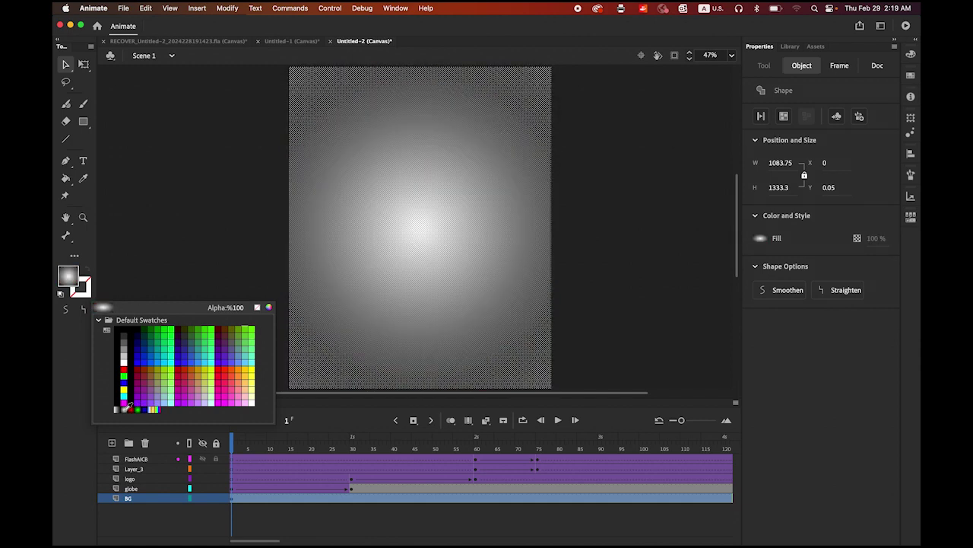
{"action": "left_click", "coordinate": [126, 411]}
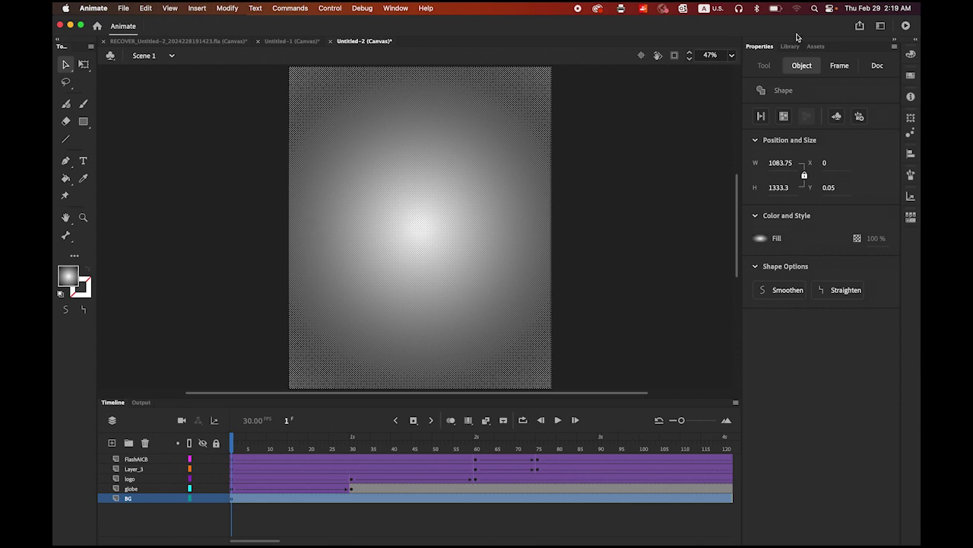
{"action": "left_click", "coordinate": [912, 55]}
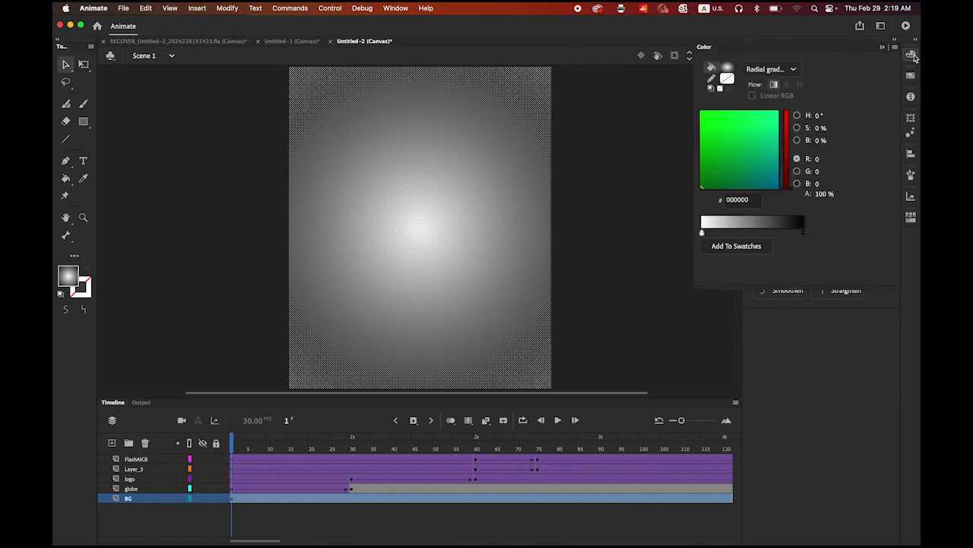
{"action": "left_click", "coordinate": [702, 231]}
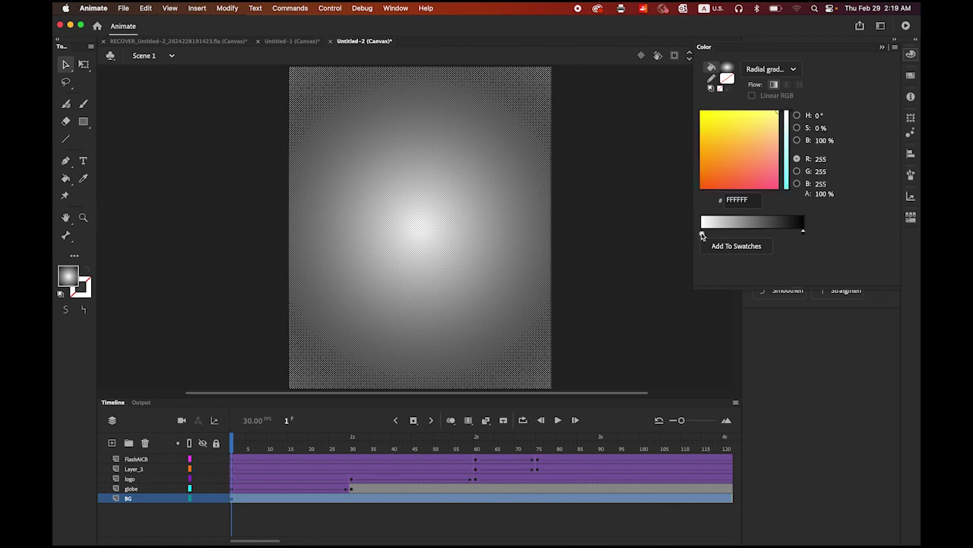
{"action": "left_click", "coordinate": [702, 231]}
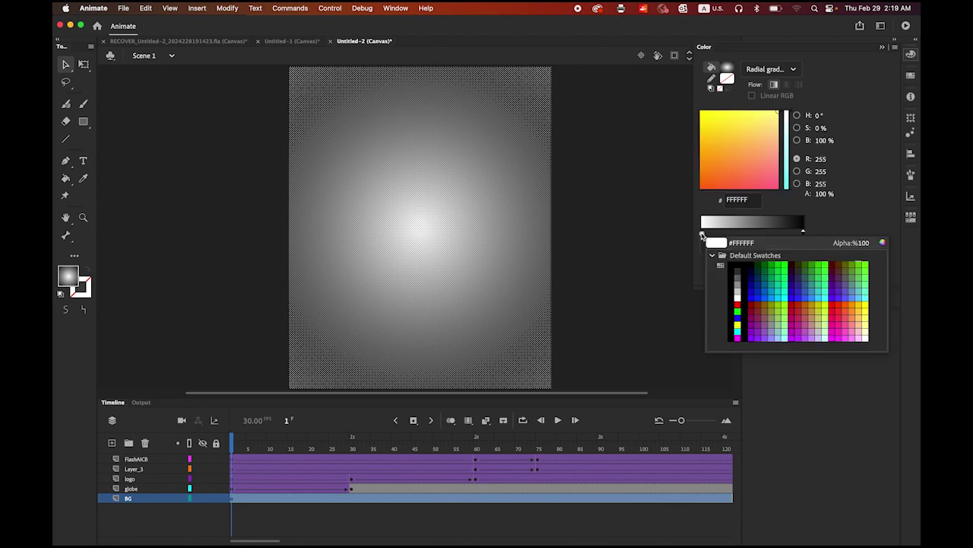
{"action": "left_click", "coordinate": [789, 297]}
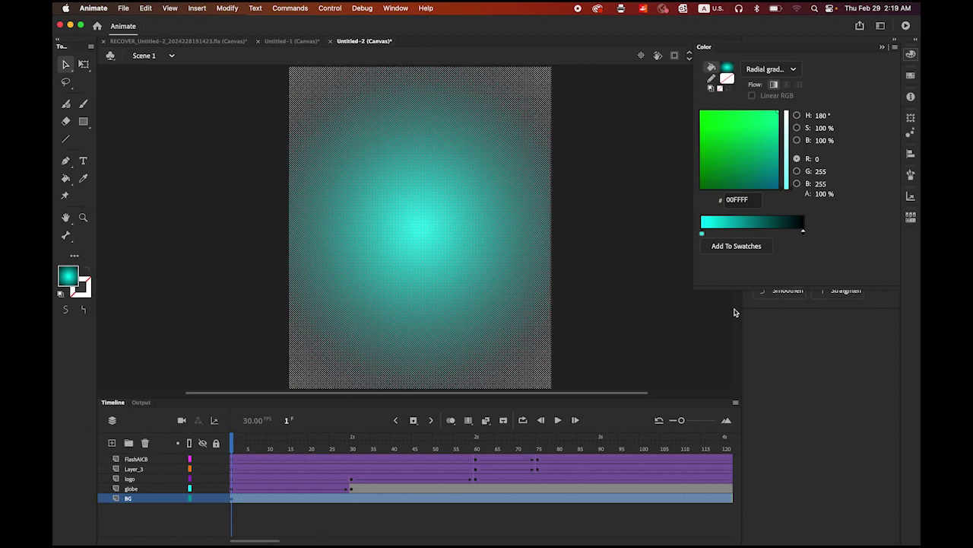
{"action": "left_click", "coordinate": [804, 232]}
{"action": "left_click", "coordinate": [804, 232]}
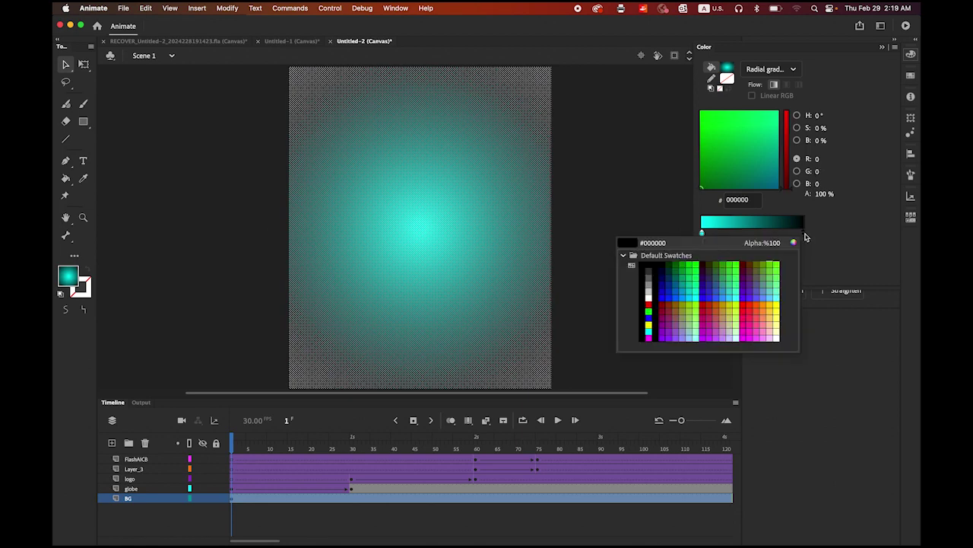
{"action": "left_click", "coordinate": [651, 297]}
{"action": "left_click", "coordinate": [665, 311]}
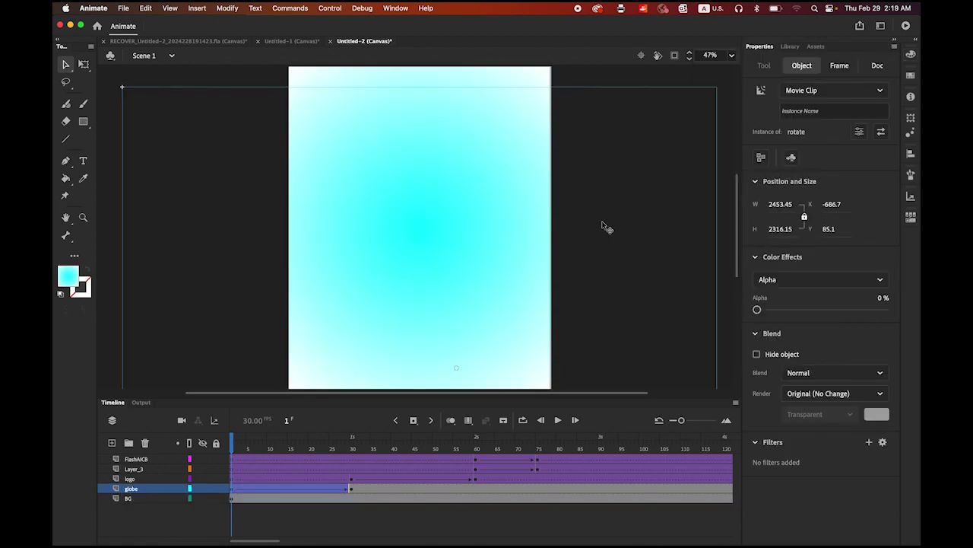
{"action": "left_click", "coordinate": [653, 73]}
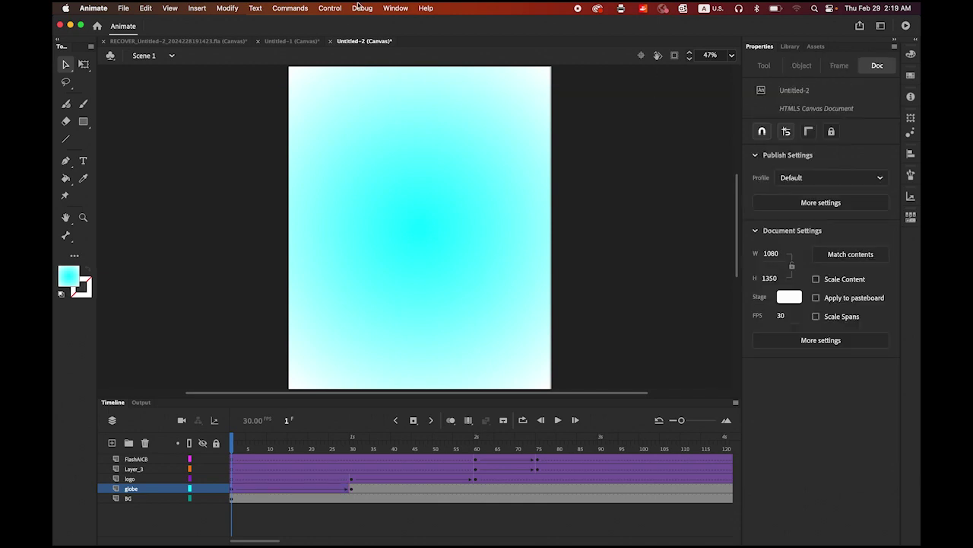
{"action": "left_click", "coordinate": [332, 8]}
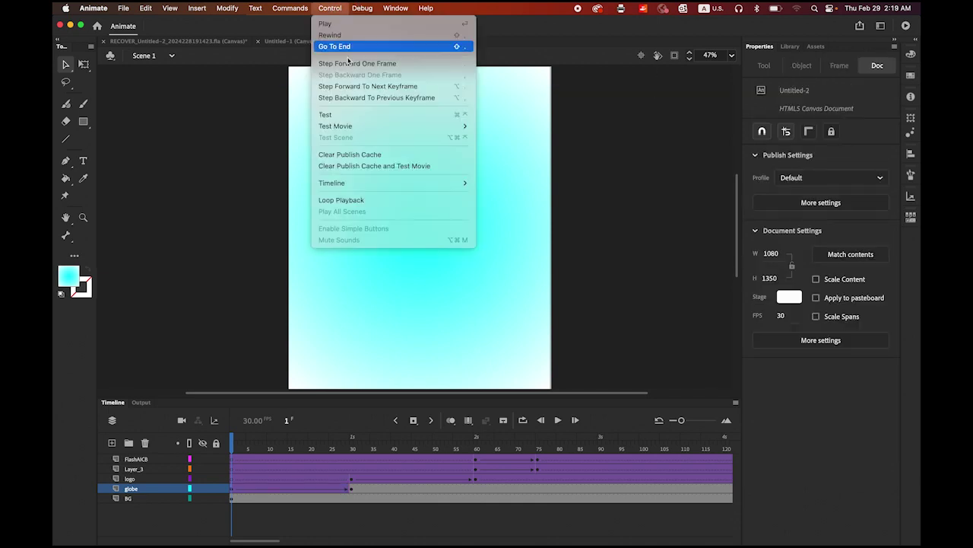
- Test the movie in Chrome to review the gradient background, then close it and return to Animate
{"action": "mouse_move", "coordinate": [357, 126]}
{"action": "left_click", "coordinate": [540, 142]}
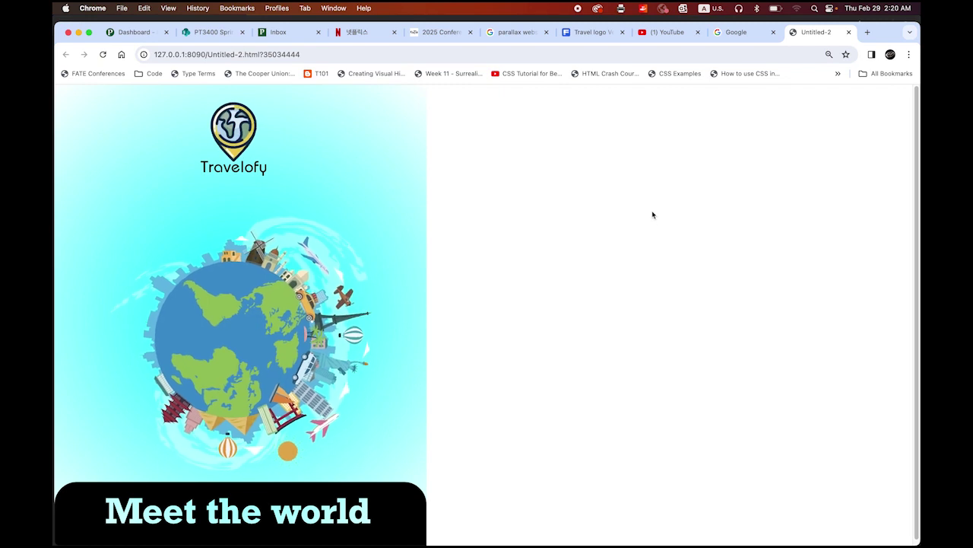
{"action": "left_click", "coordinate": [849, 32]}
{"action": "mouse_move", "coordinate": [420, 538]}
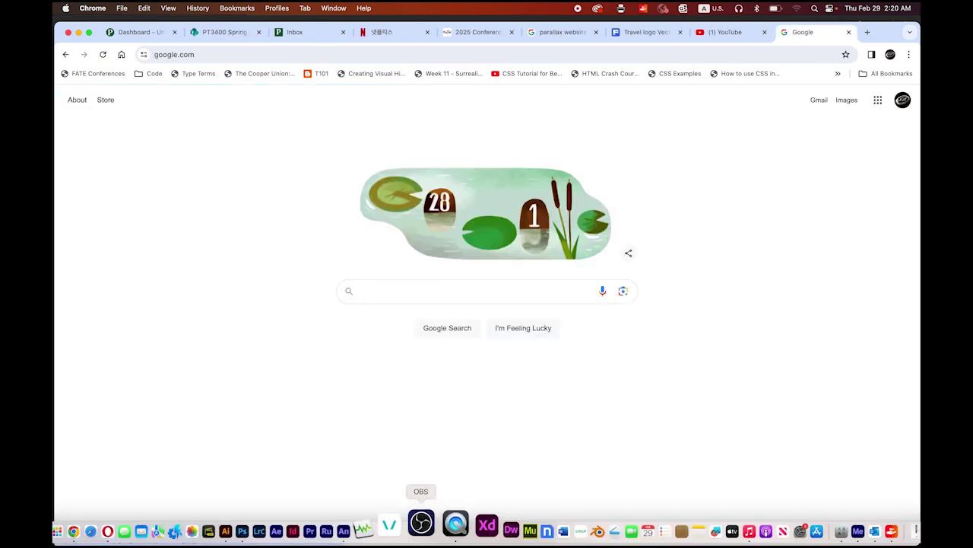
{"action": "left_click", "coordinate": [378, 532]}
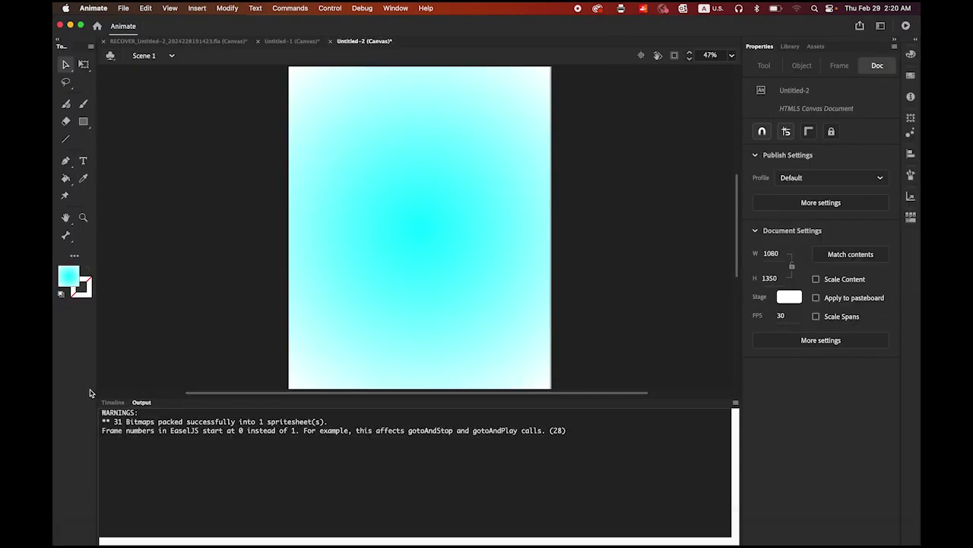
- Save the document as travelofy.fla in the Travel_Instagram folder
{"action": "left_click", "coordinate": [113, 402]}
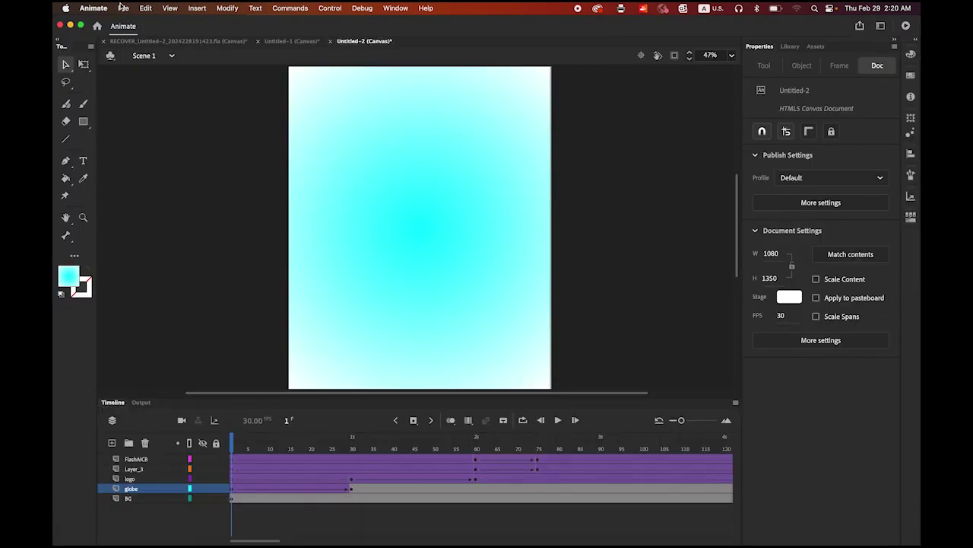
{"action": "left_click", "coordinate": [123, 8]}
{"action": "left_click", "coordinate": [149, 102]}
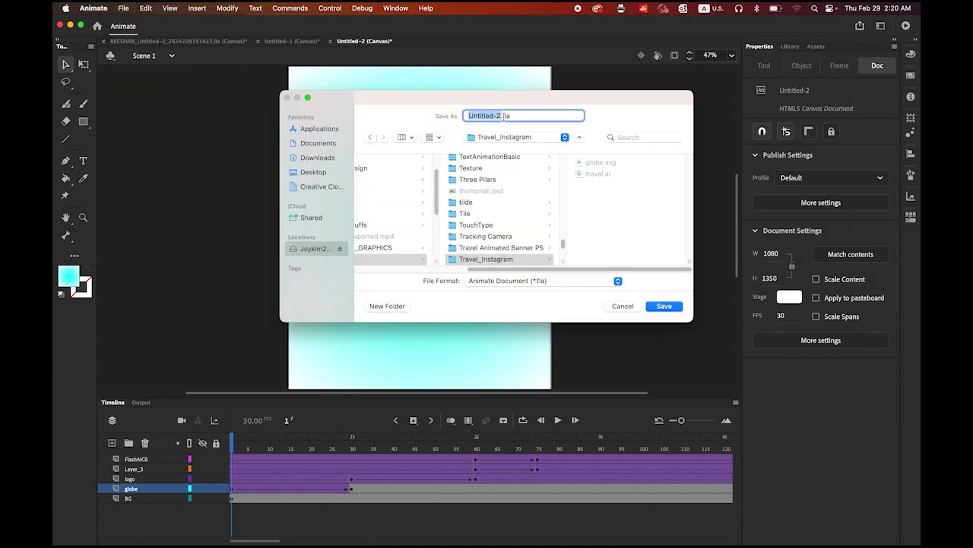
{"action": "type", "text": "travelofy"}
{"action": "left_click", "coordinate": [665, 306]}
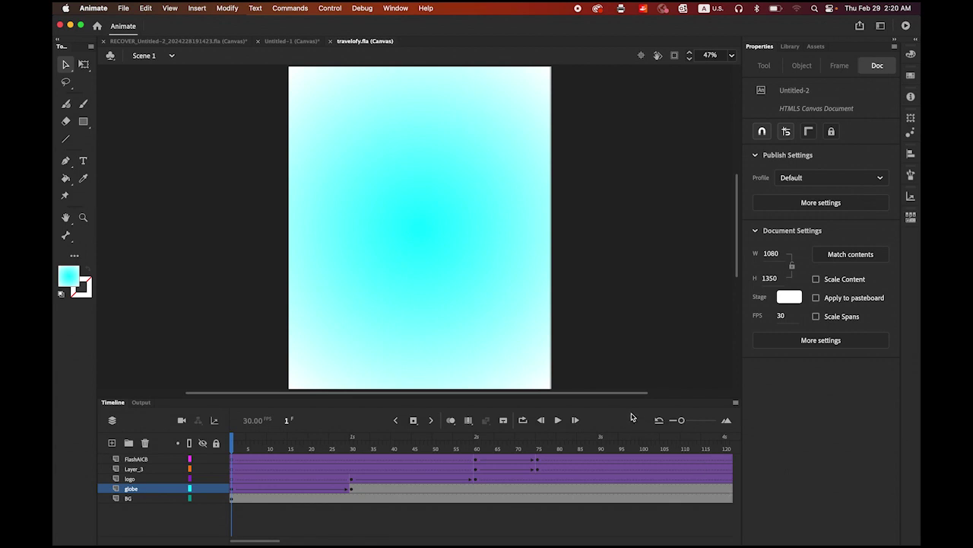
- Launch Adobe Media Encoder, then bring Animate back in front of it
{"action": "mouse_move", "coordinate": [728, 534]}
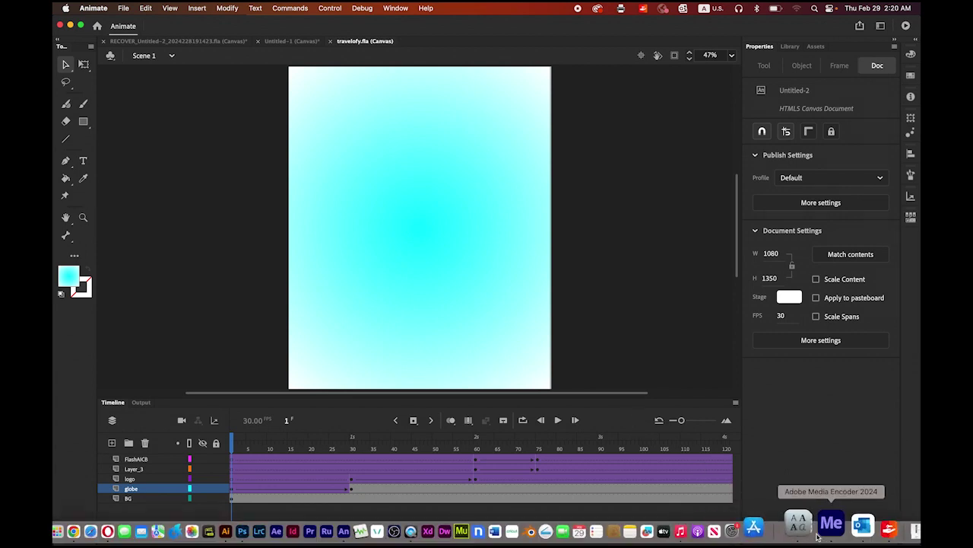
{"action": "left_click", "coordinate": [822, 532]}
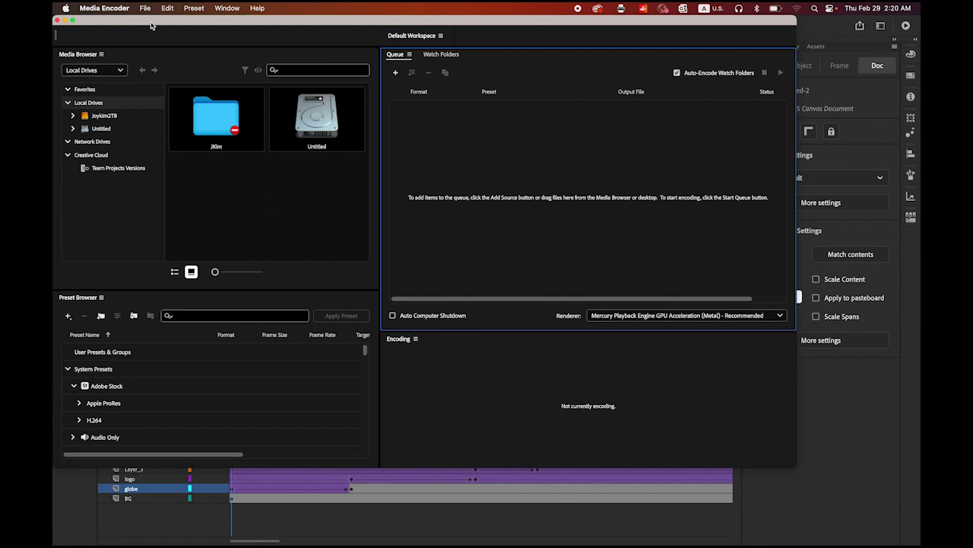
{"action": "left_click_drag", "start_coordinate": [152, 28], "coordinate": [152, 39]}
{"action": "left_click", "coordinate": [213, 28]}
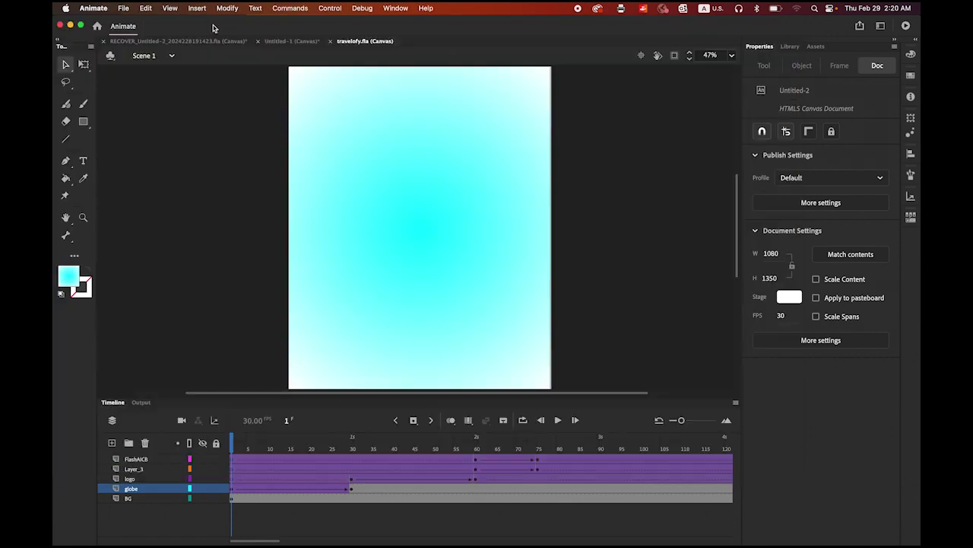
- Export the movie as an H.264 video named travelofy into the Travel_Instagram folder
{"action": "left_click", "coordinate": [123, 8]}
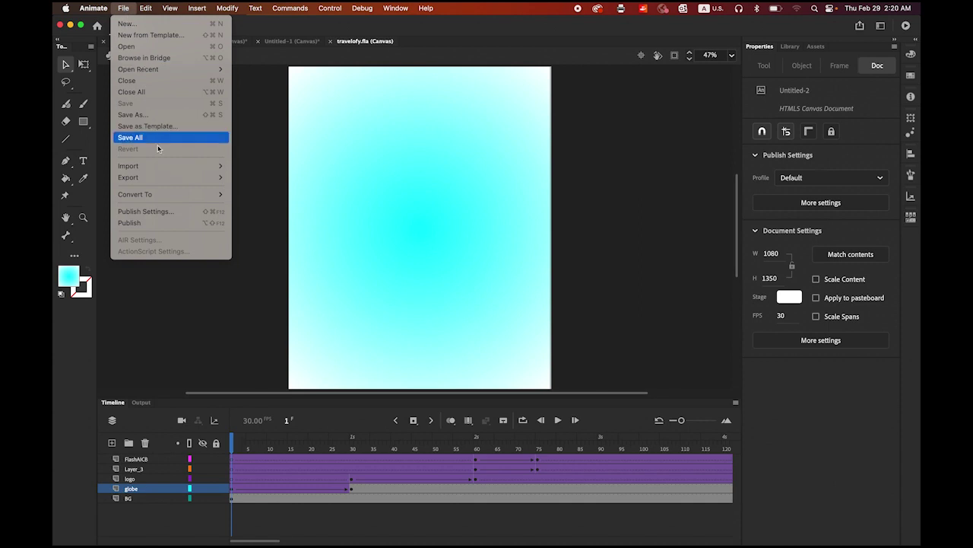
{"action": "mouse_move", "coordinate": [160, 178]}
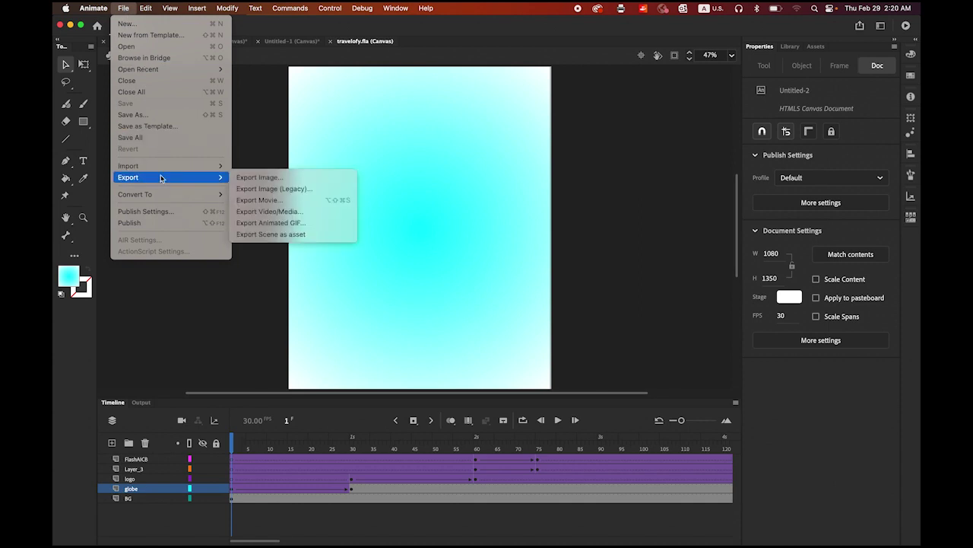
{"action": "left_click", "coordinate": [285, 212]}
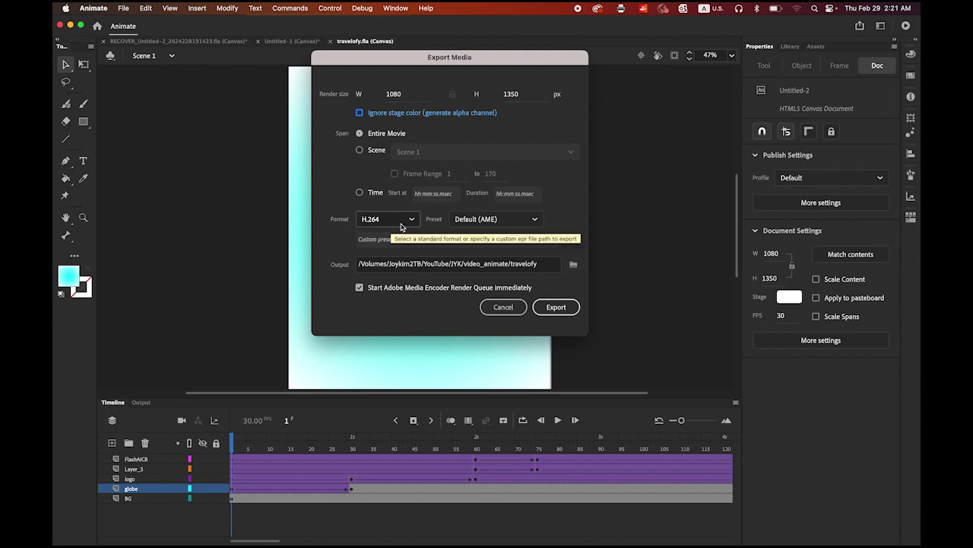
{"action": "left_click", "coordinate": [574, 266]}
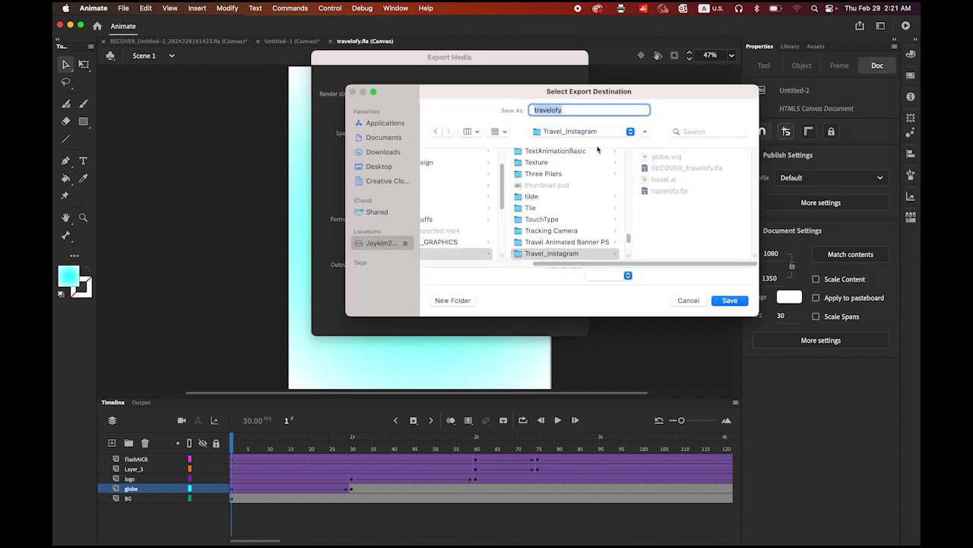
{"action": "left_click", "coordinate": [730, 301]}
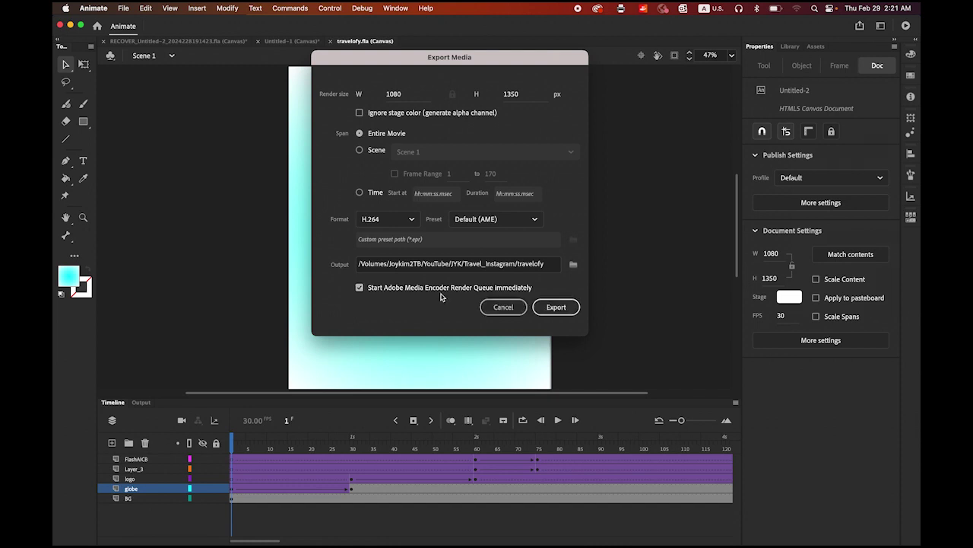
{"action": "left_click", "coordinate": [563, 307]}
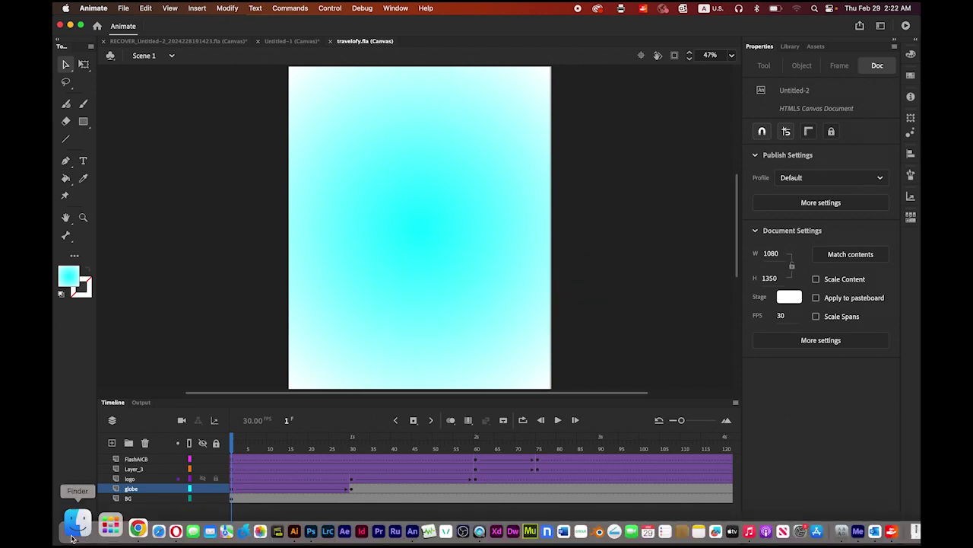
- Preview travelofy.mp4 from Travel_Instagram in Quick Look, rewinding it to the start
{"action": "left_click", "coordinate": [76, 529]}
{"action": "left_click", "coordinate": [217, 253]}
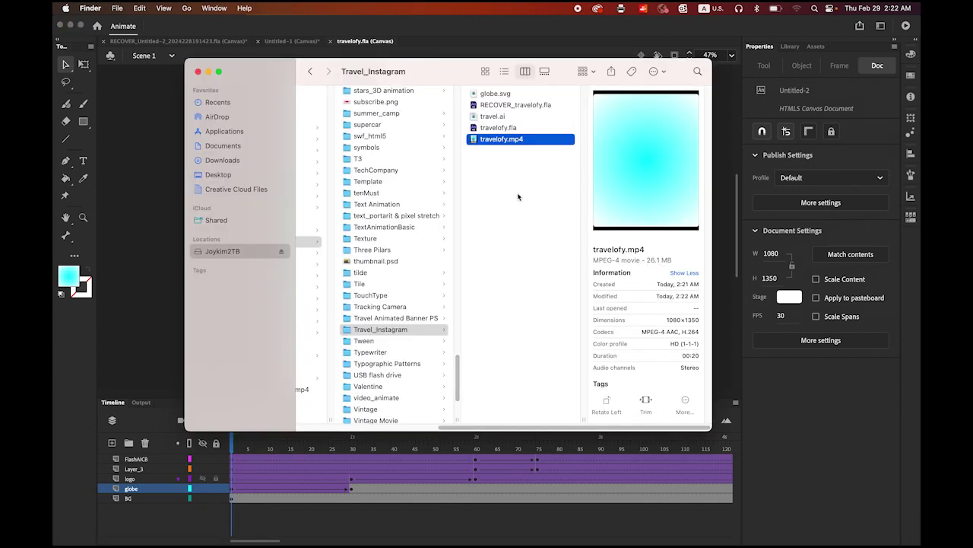
{"action": "key", "text": "space"}
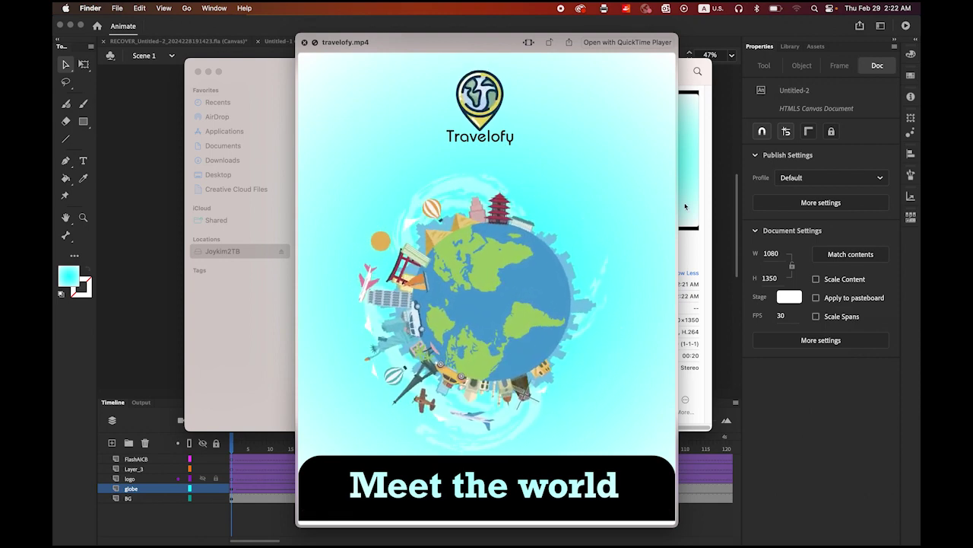
{"action": "left_click_drag", "start_coordinate": [550, 514], "coordinate": [342, 527]}
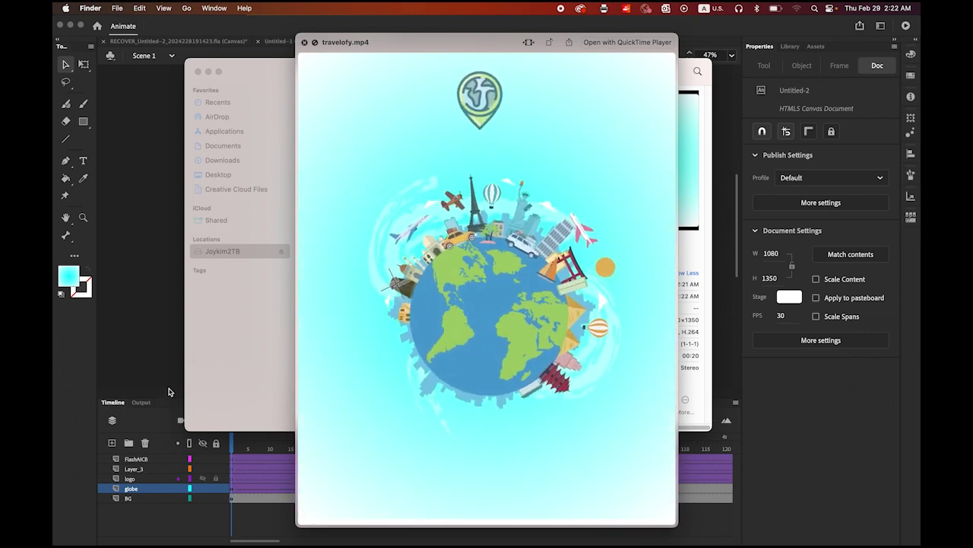